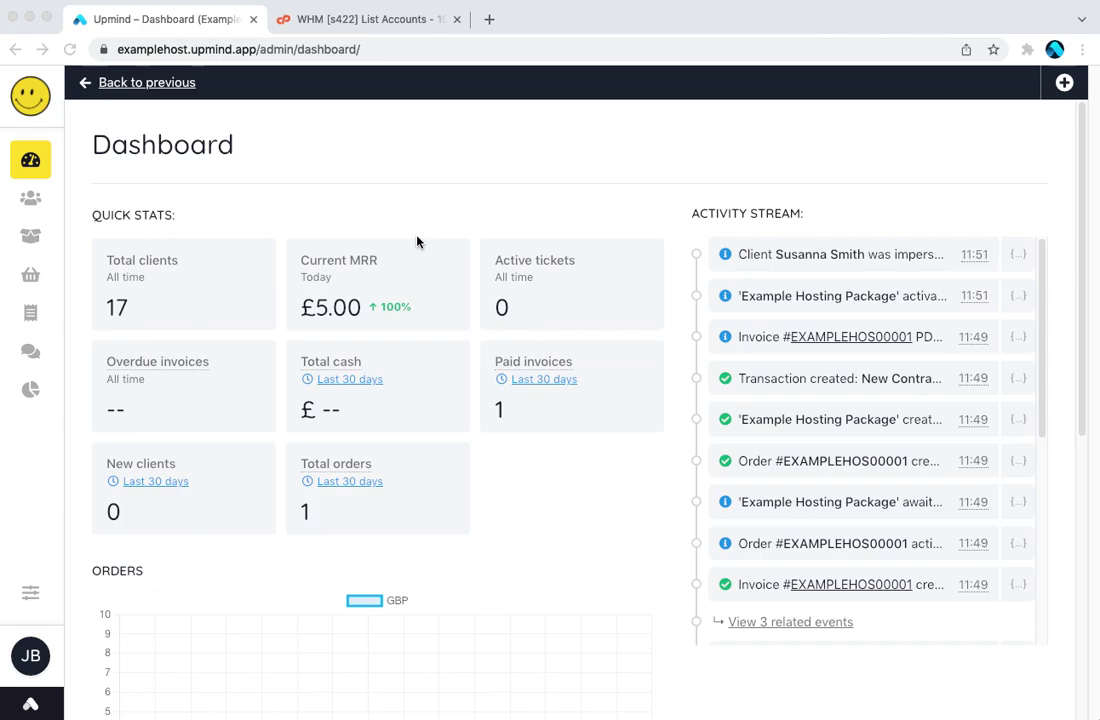
Check the server's account list in WHM, then browse Upmind's Clients and Products & Services
click(395, 20)
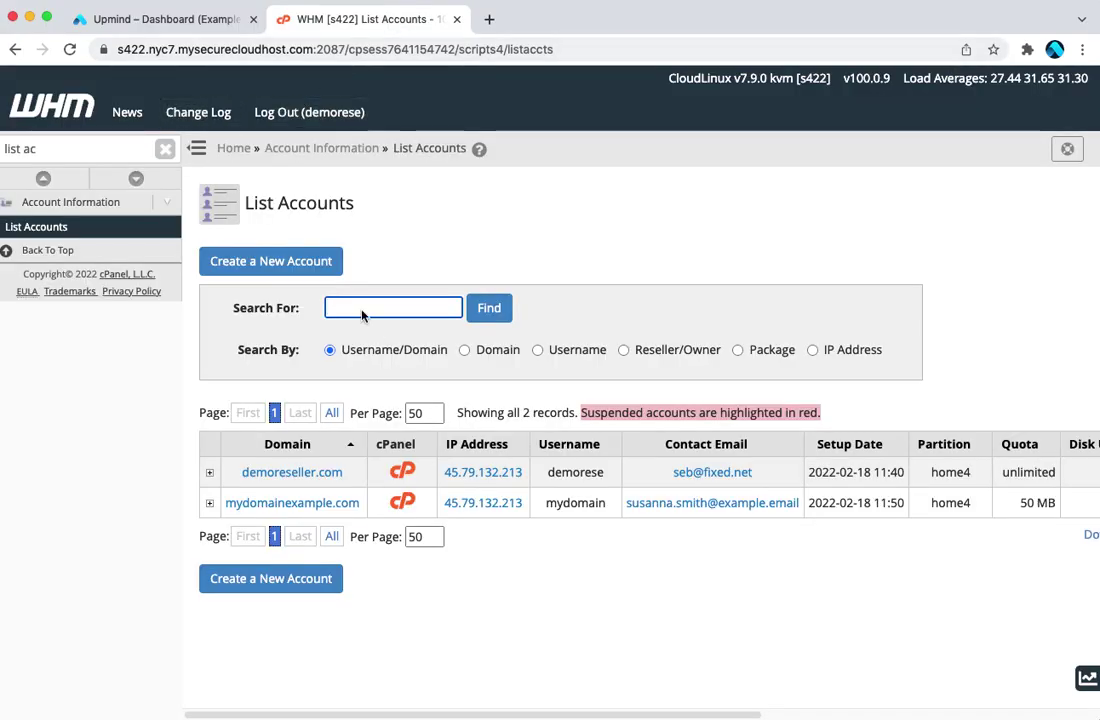
click(156, 24)
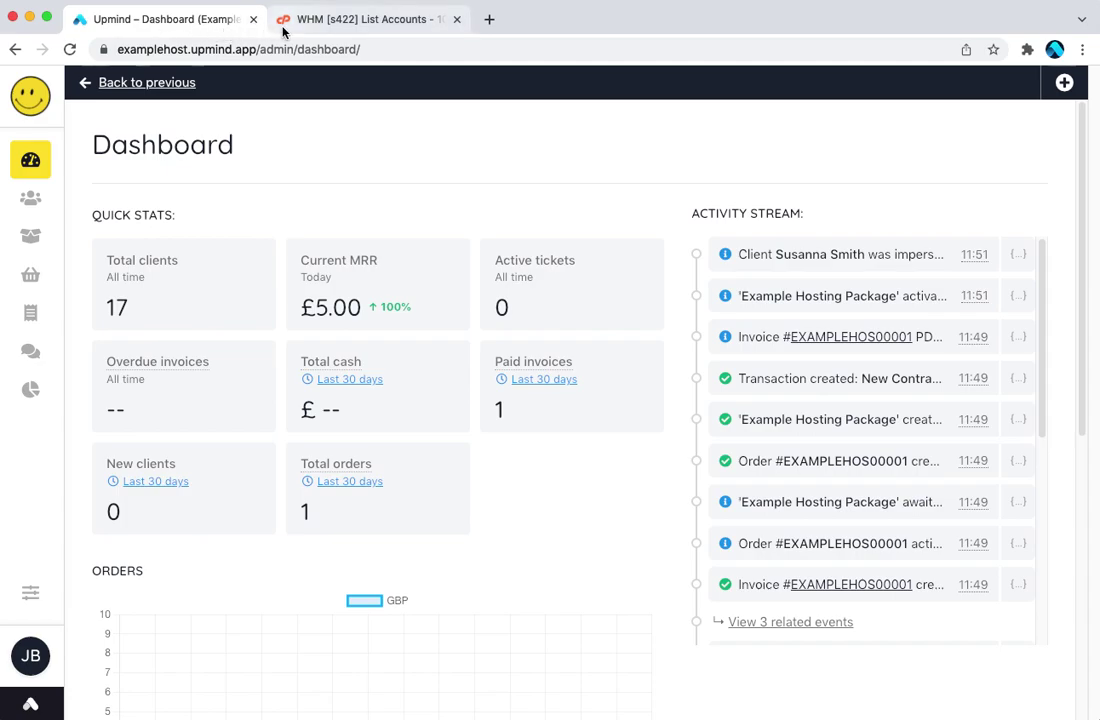
mouse_move(61, 584)
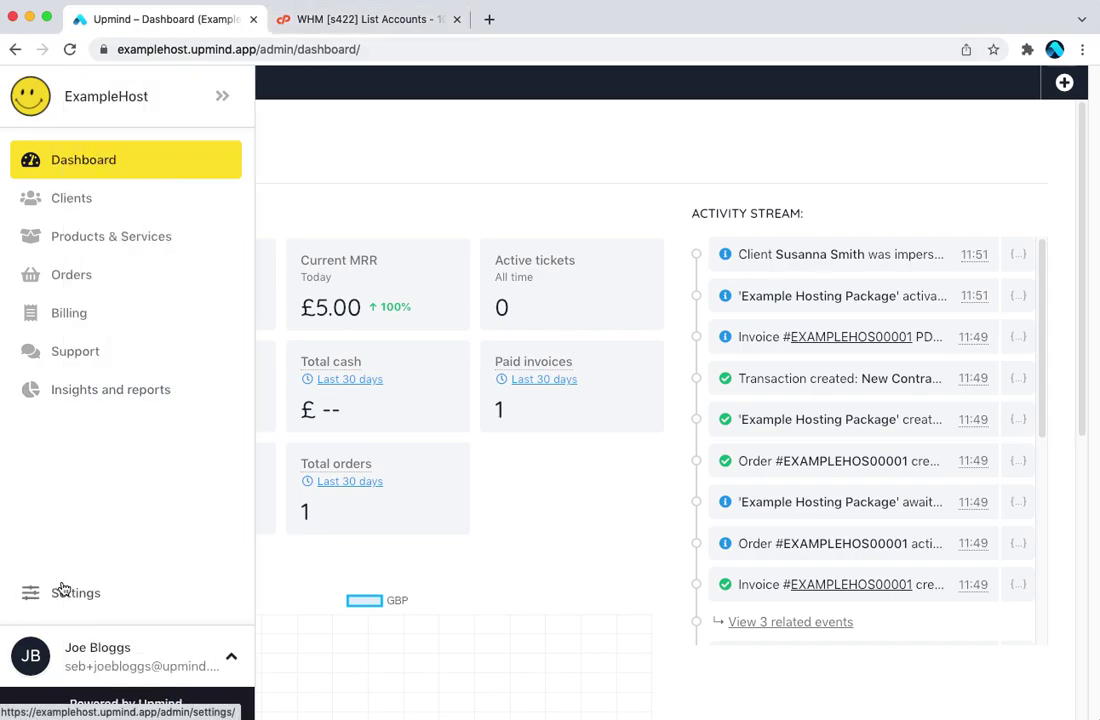
click(96, 205)
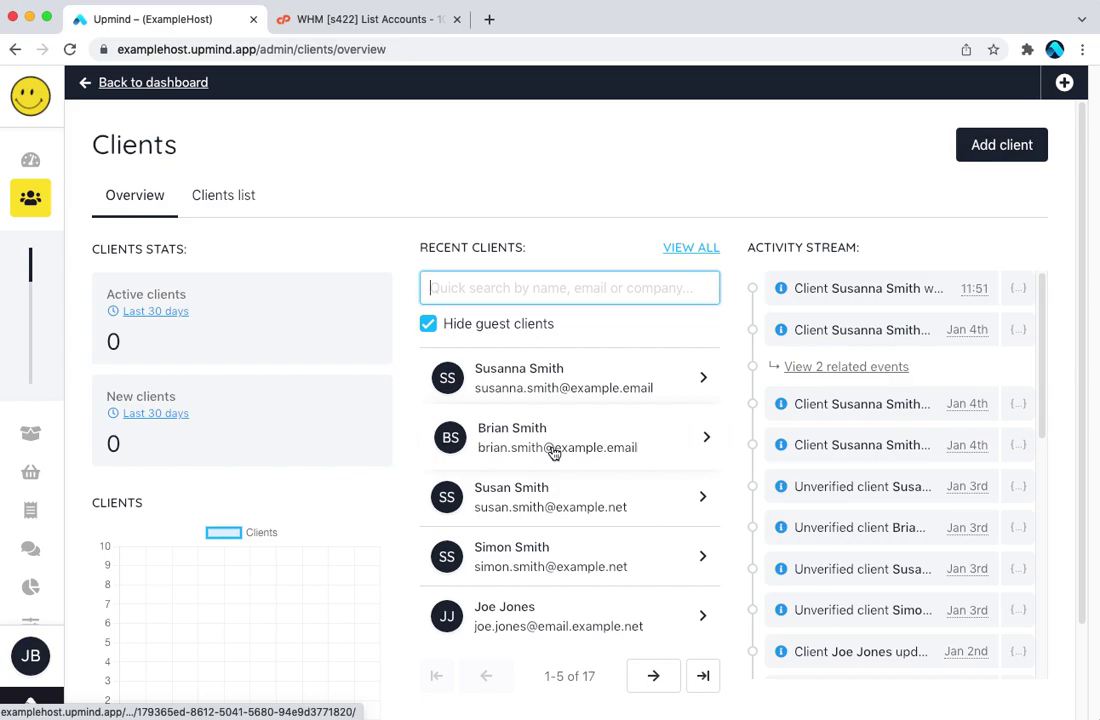
mouse_move(12, 230)
click(106, 434)
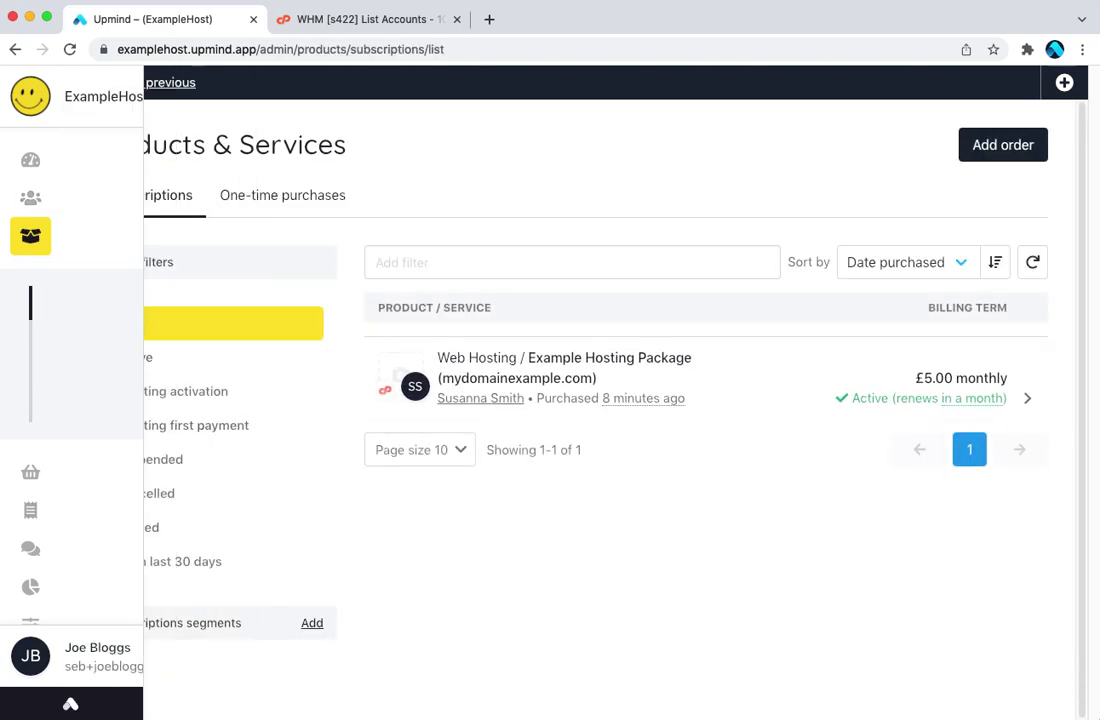
Go to Settings and open the Provision configurations card
mouse_move(54, 414)
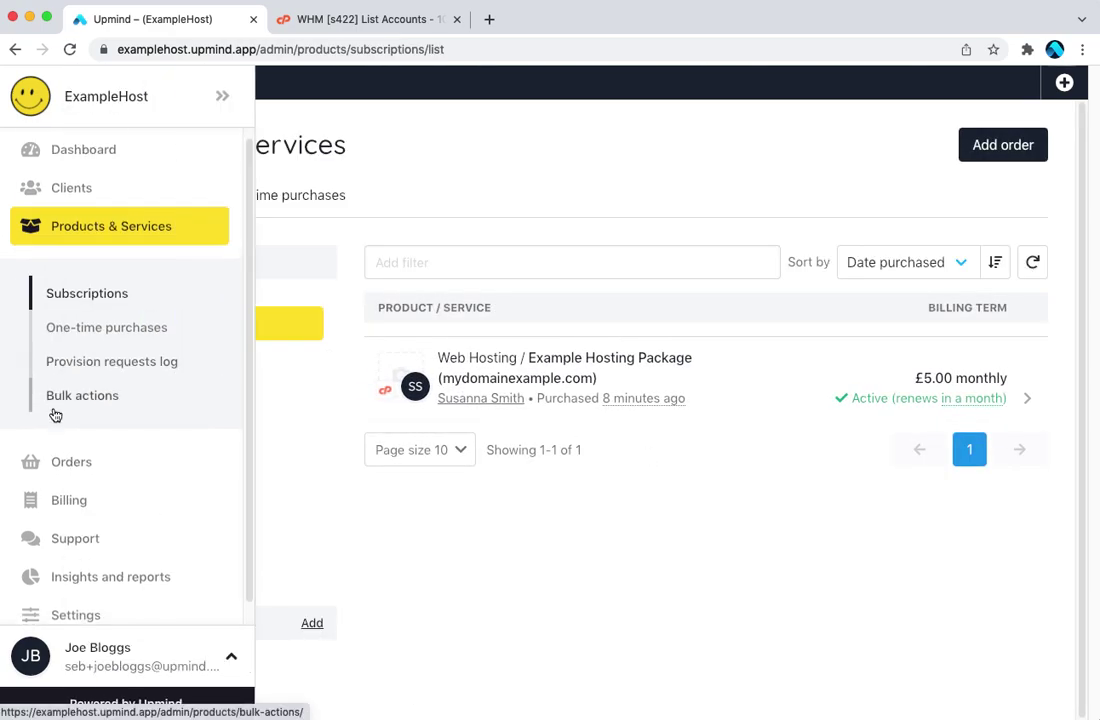
click(79, 612)
scroll(243, 400, down, 5)
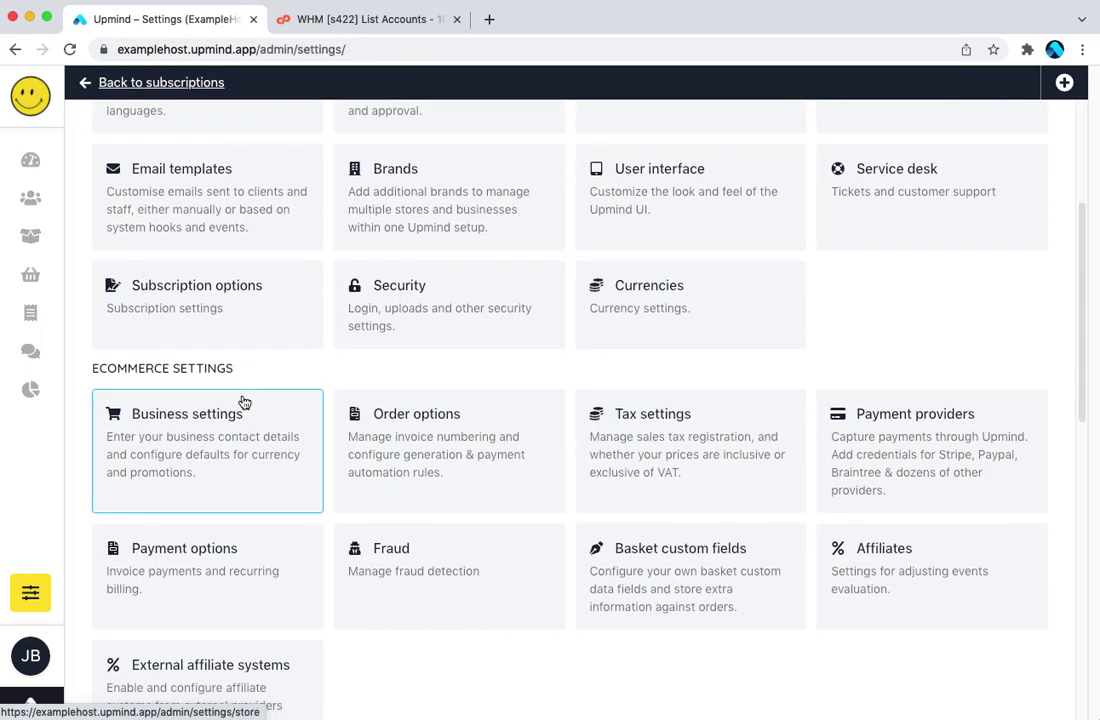
scroll(243, 401, down, 3)
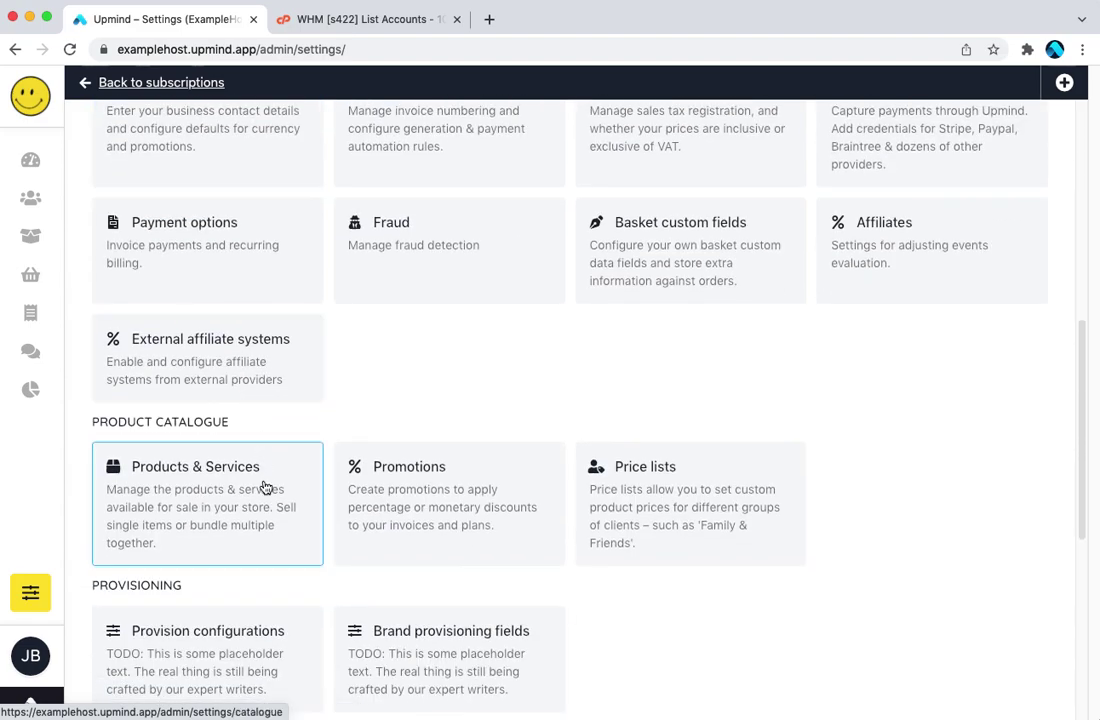
scroll(264, 487, down, 1)
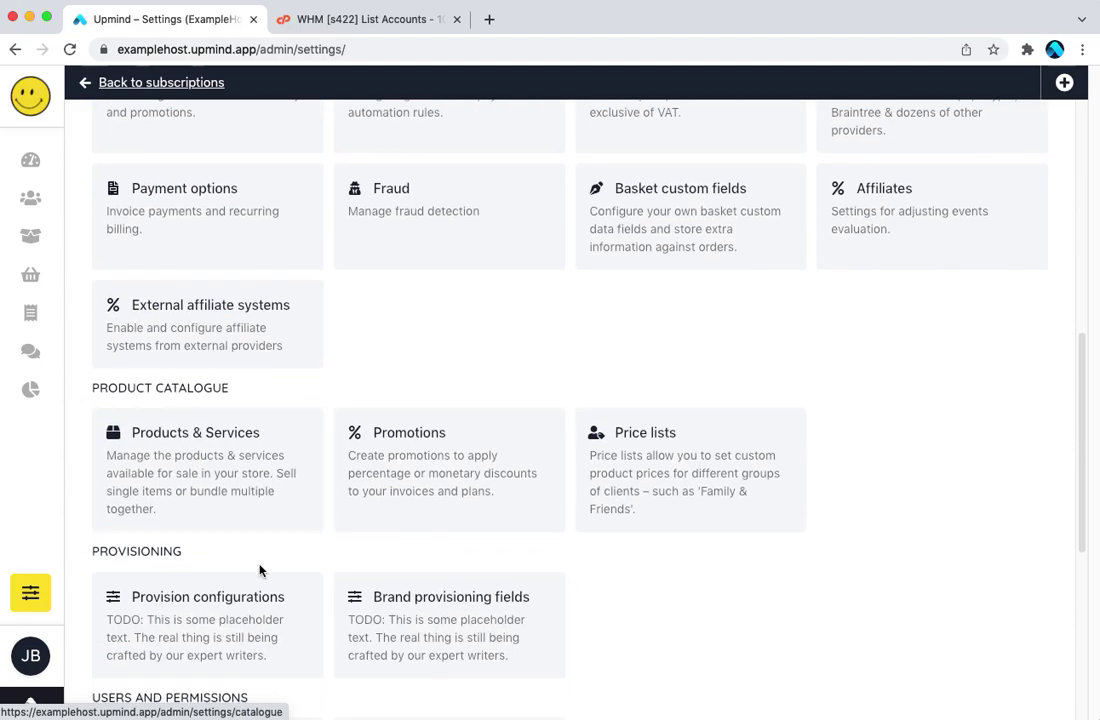
click(260, 591)
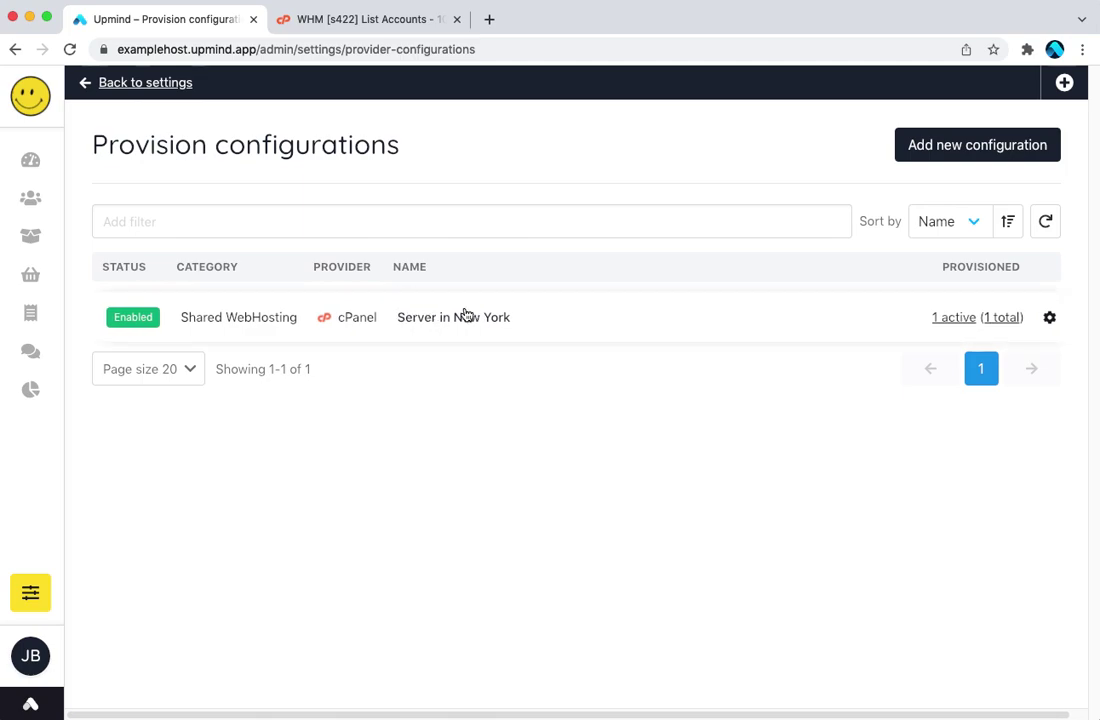
Add a configuration 'Second Server in New York' with category Shared WebHosting, provider cPanel, protocol Https
click(956, 160)
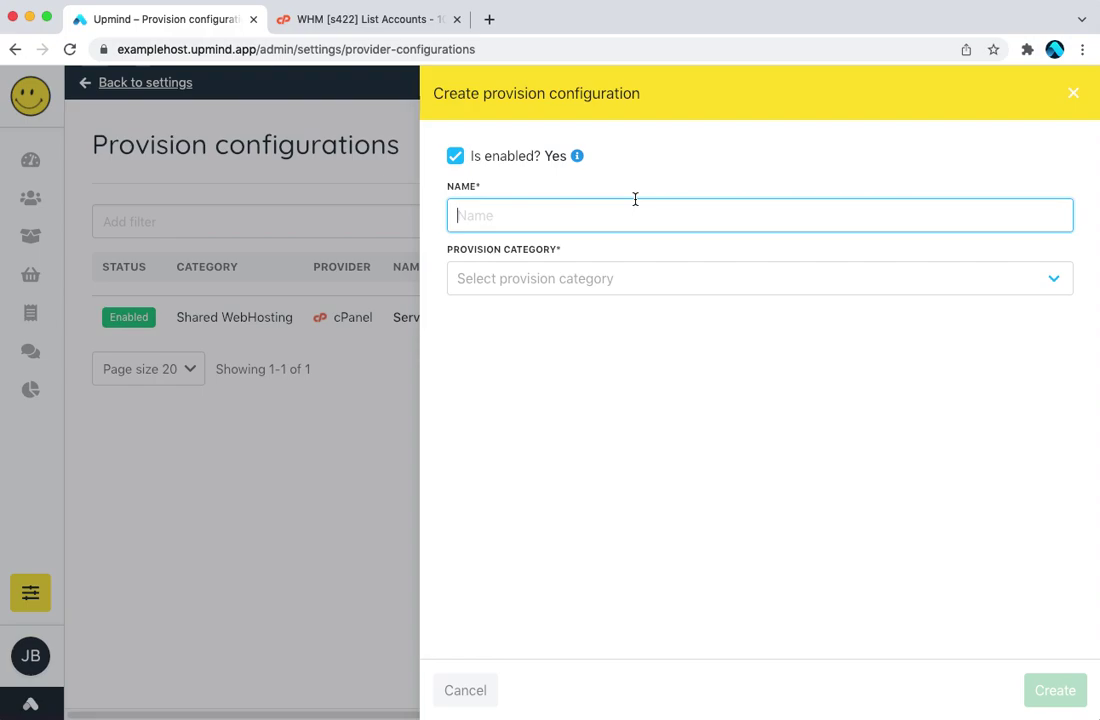
text(S)
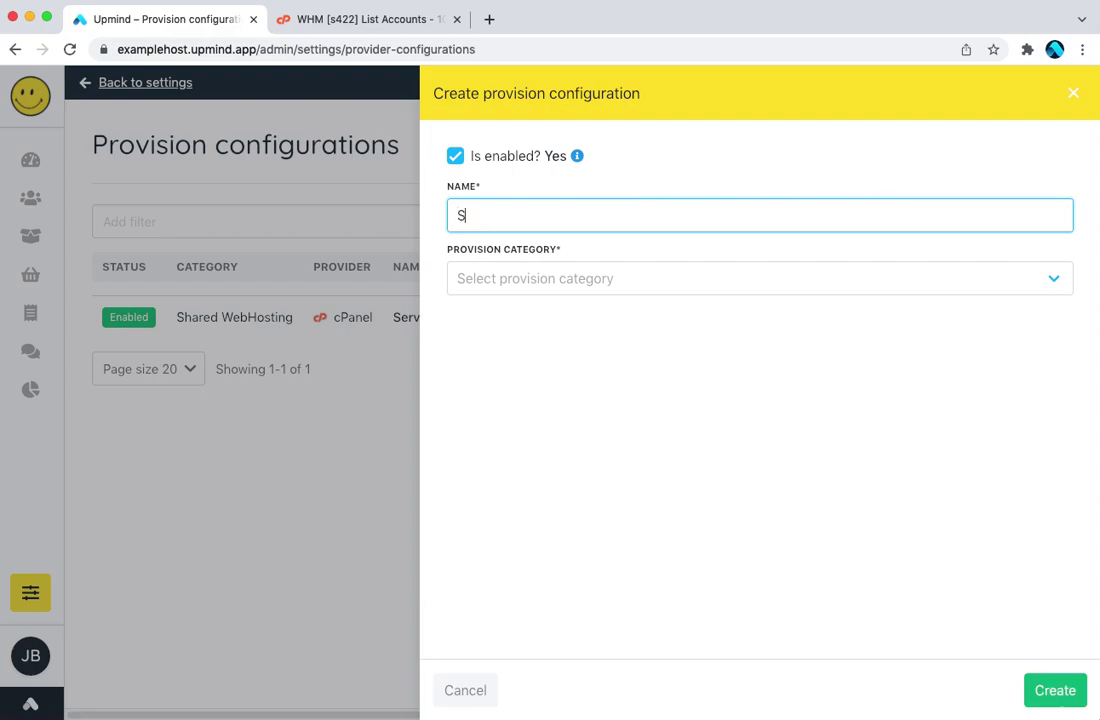
text(econd Server in New York)
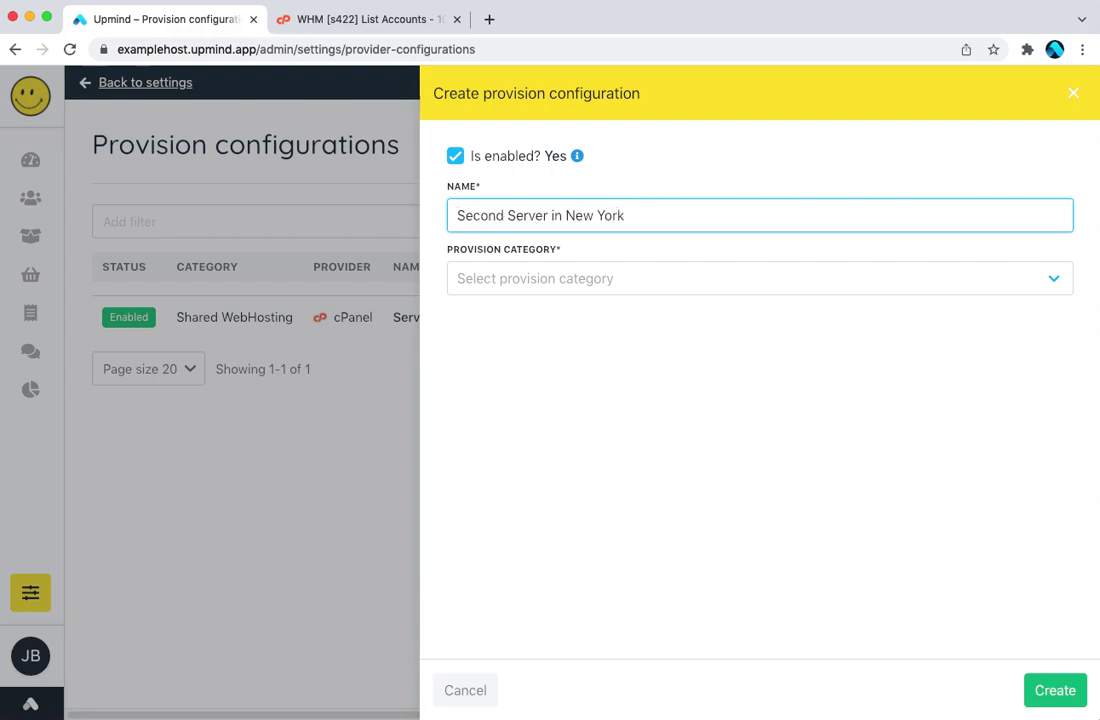
click(599, 275)
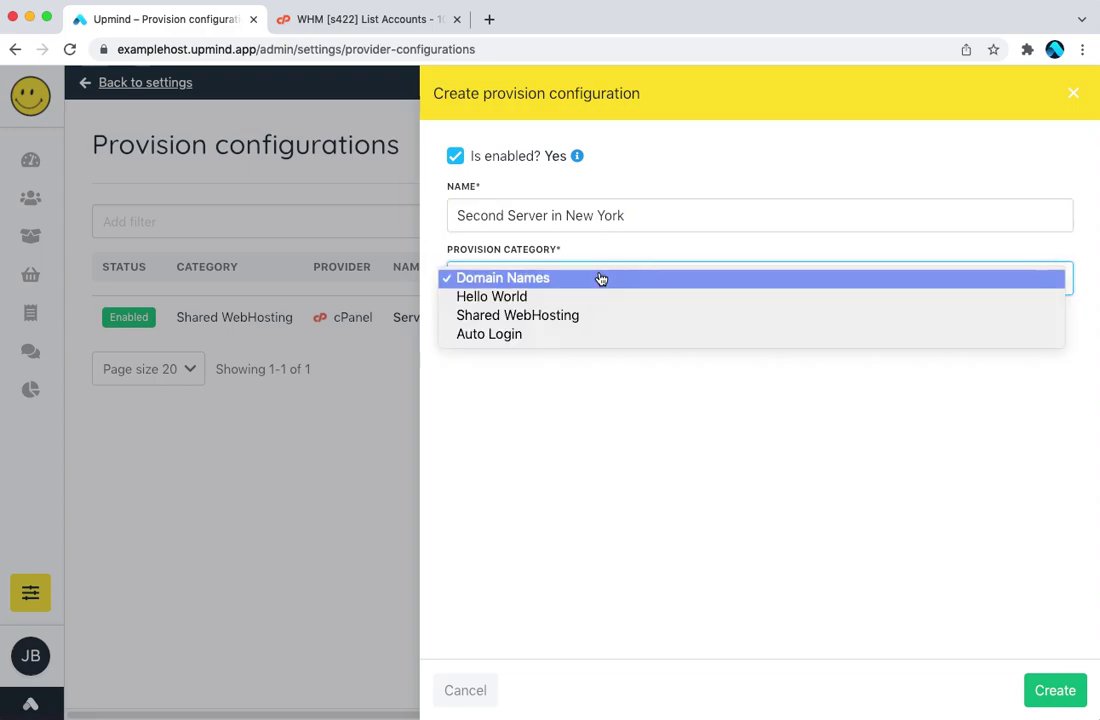
click(611, 315)
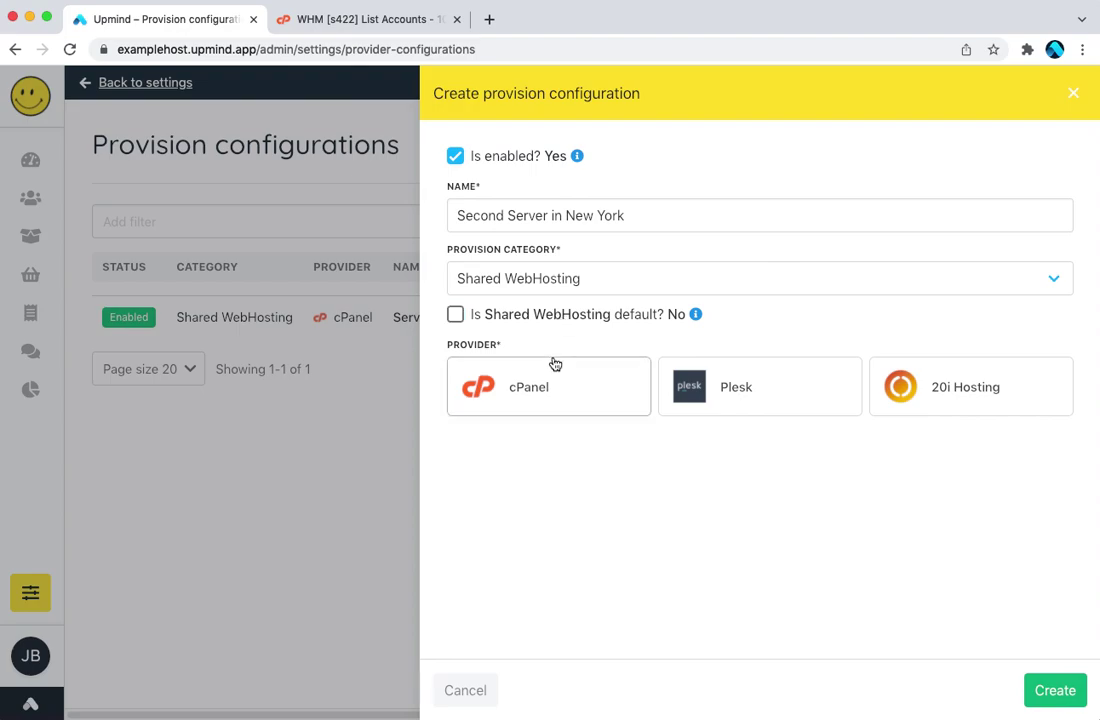
click(535, 405)
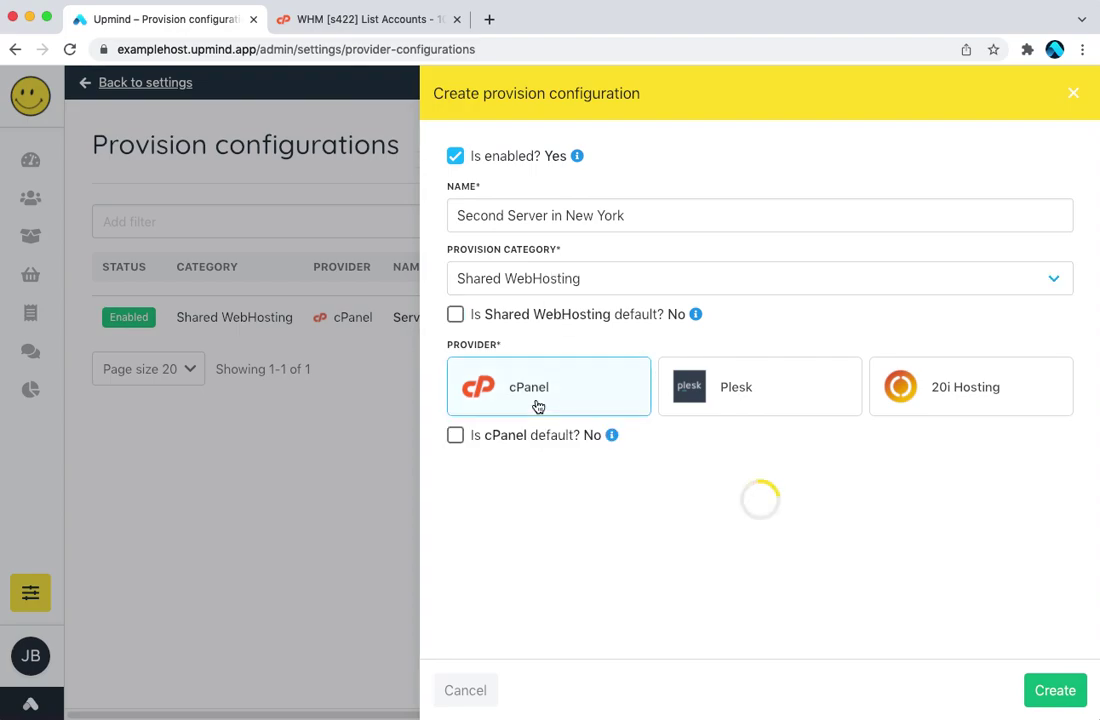
scroll(646, 463, down, 2)
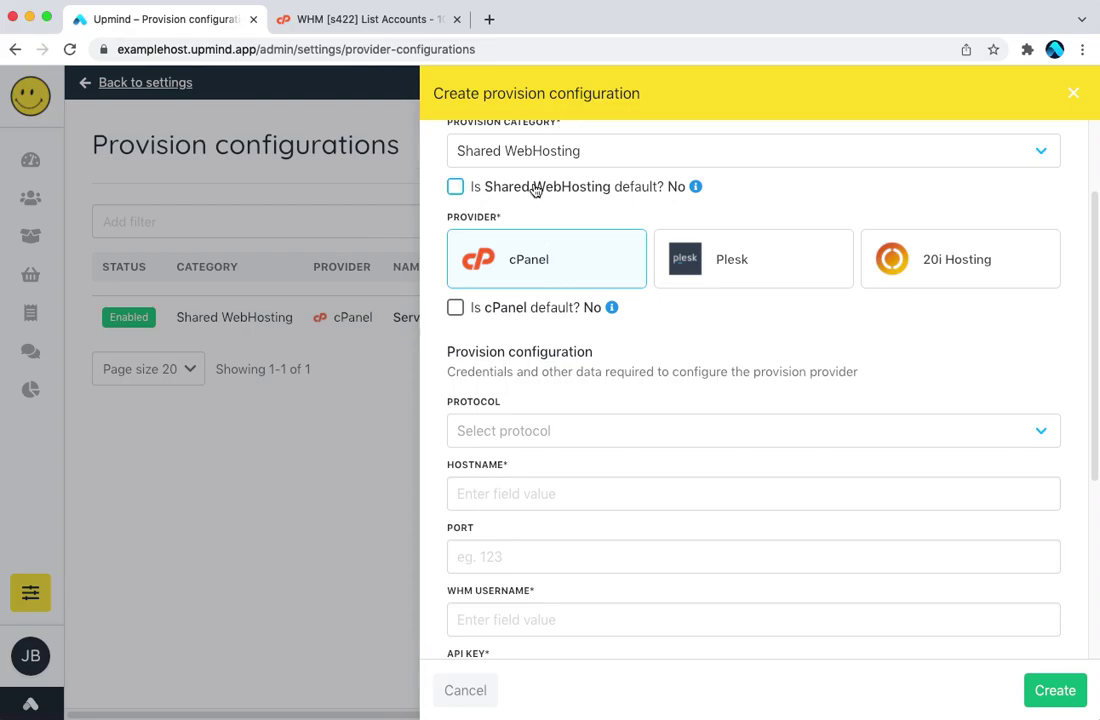
click(563, 428)
click(568, 450)
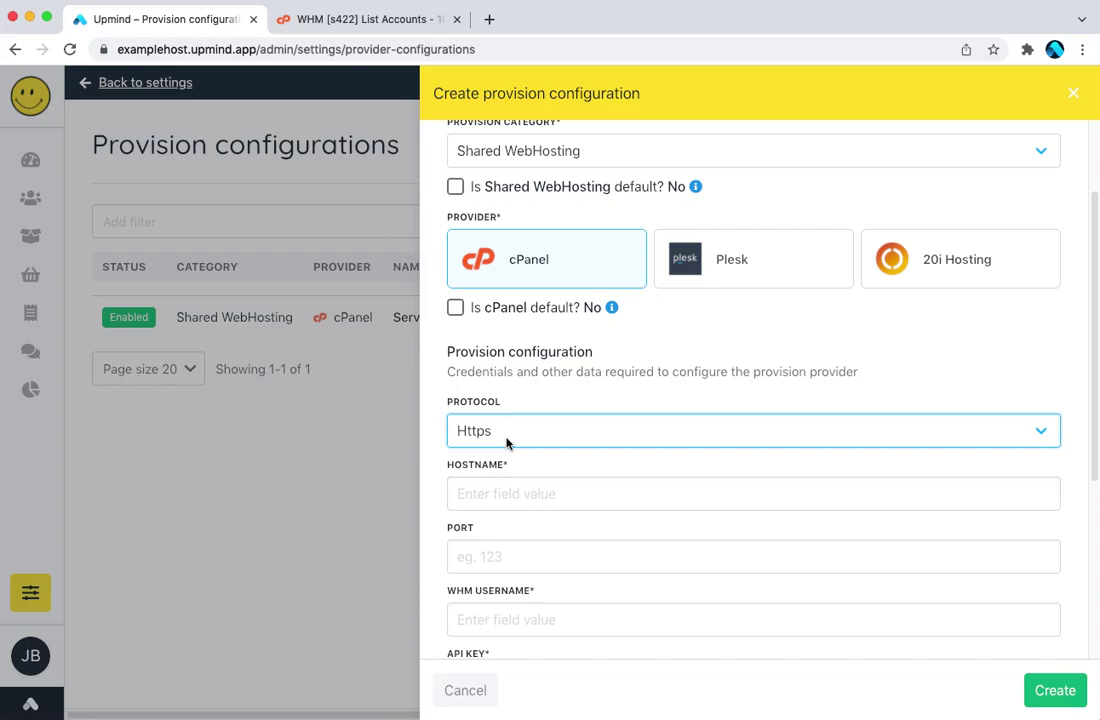
Copy the server hostname s422.nyc7.mysecurecloudhost.com from WHM into the Hostname field
click(282, 18)
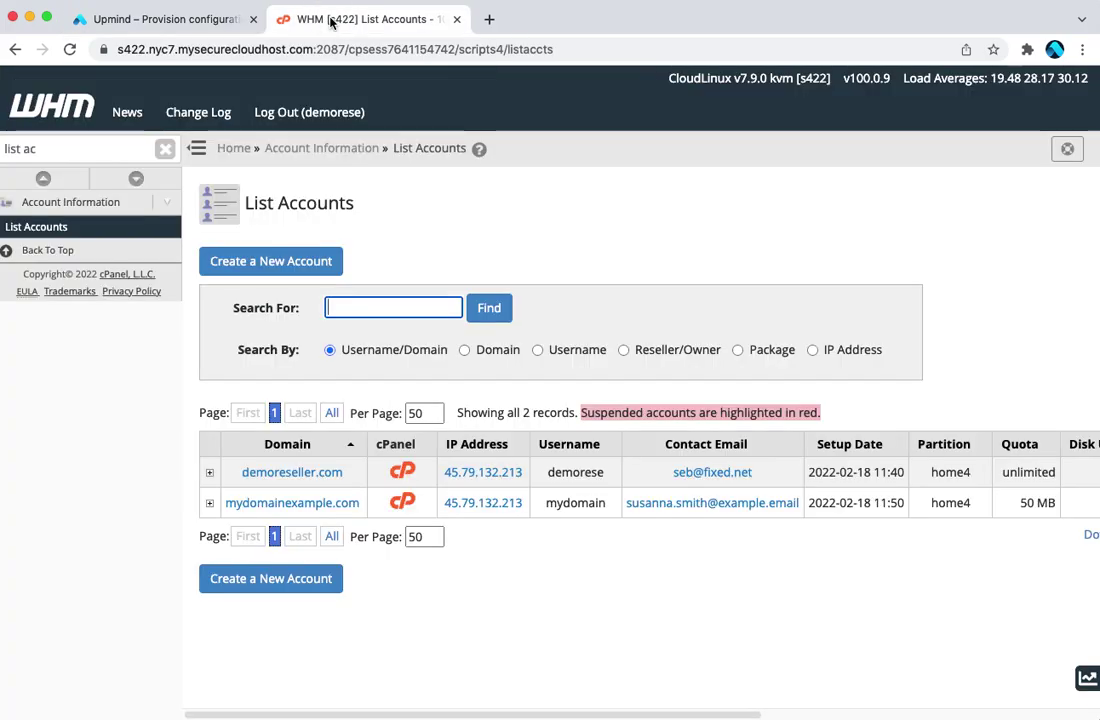
click(125, 48)
key(Return)
click(145, 50)
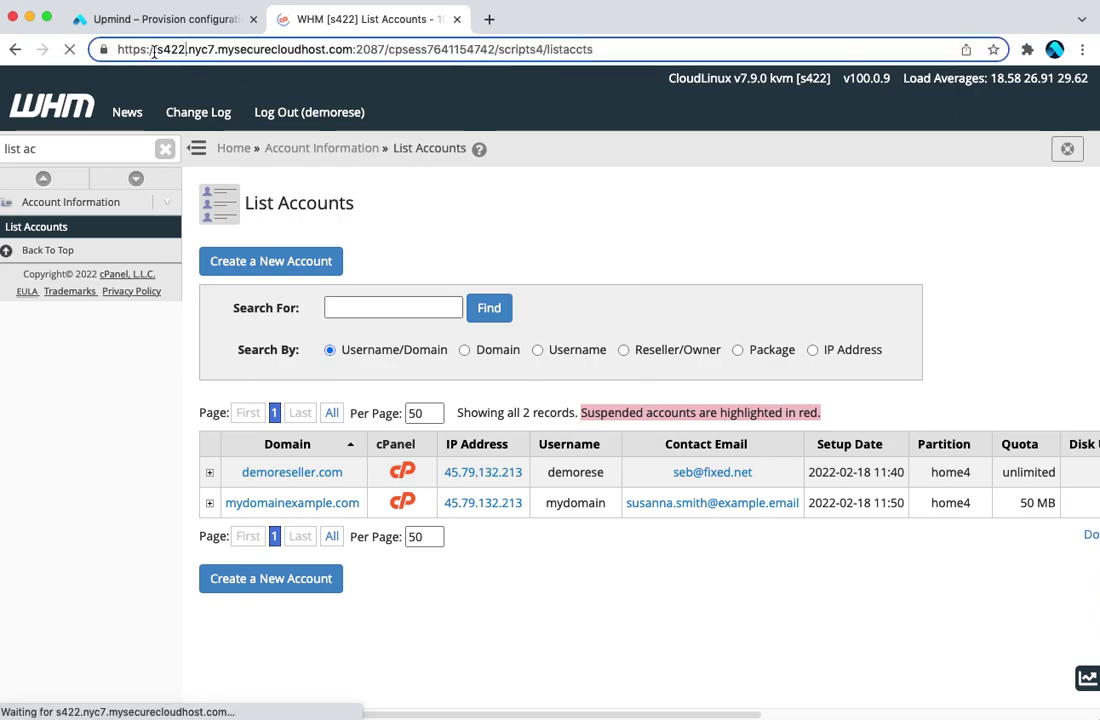
mouse_move(153, 49)
mouse_down()
mouse_move(351, 47)
mouse_move(159, 50)
mouse_up()
key(super+c)
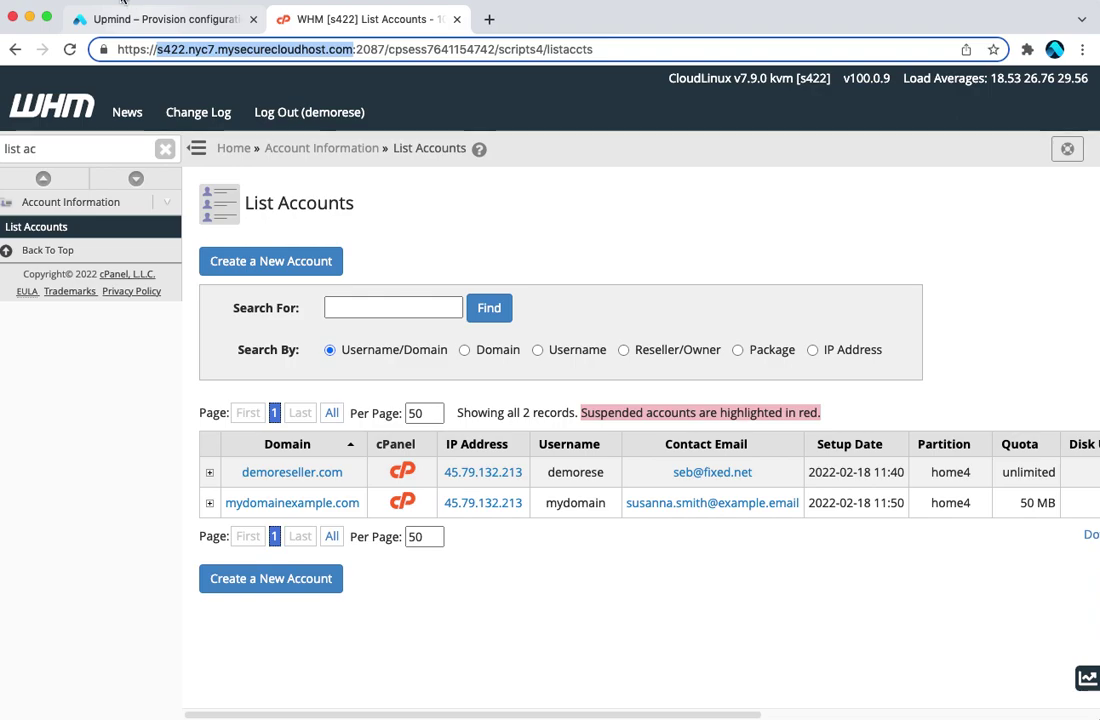
click(112, 18)
click(620, 494)
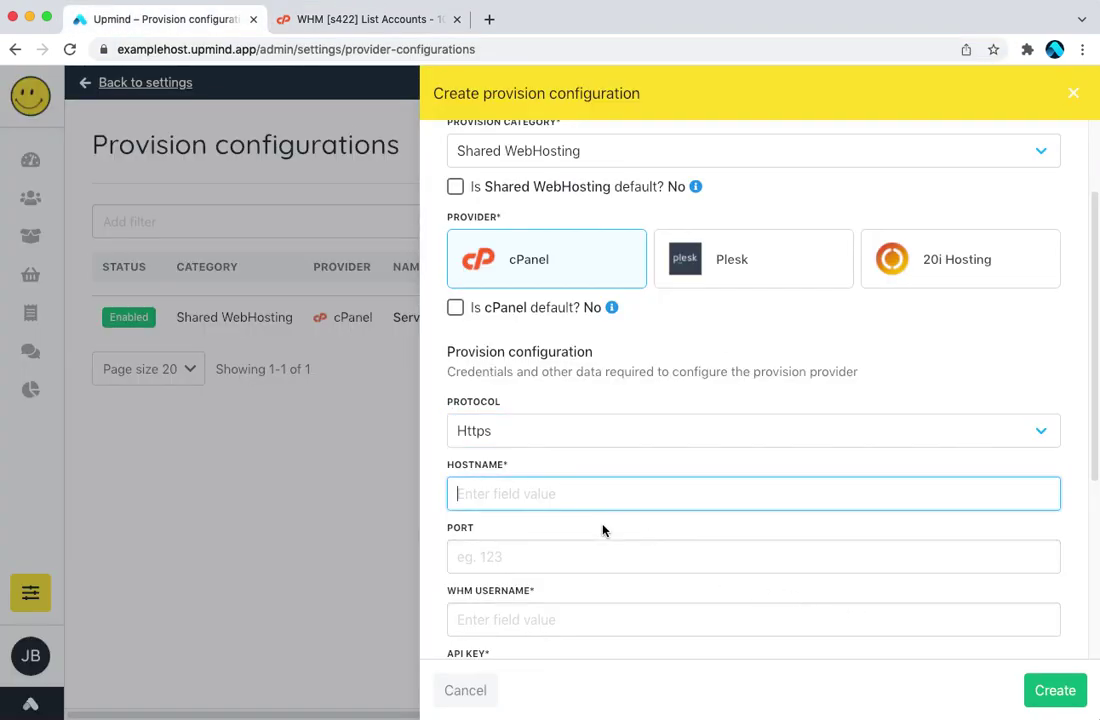
key(super+v)
Set the port to 2087 and enter the WHM username
click(562, 556)
text(2087)
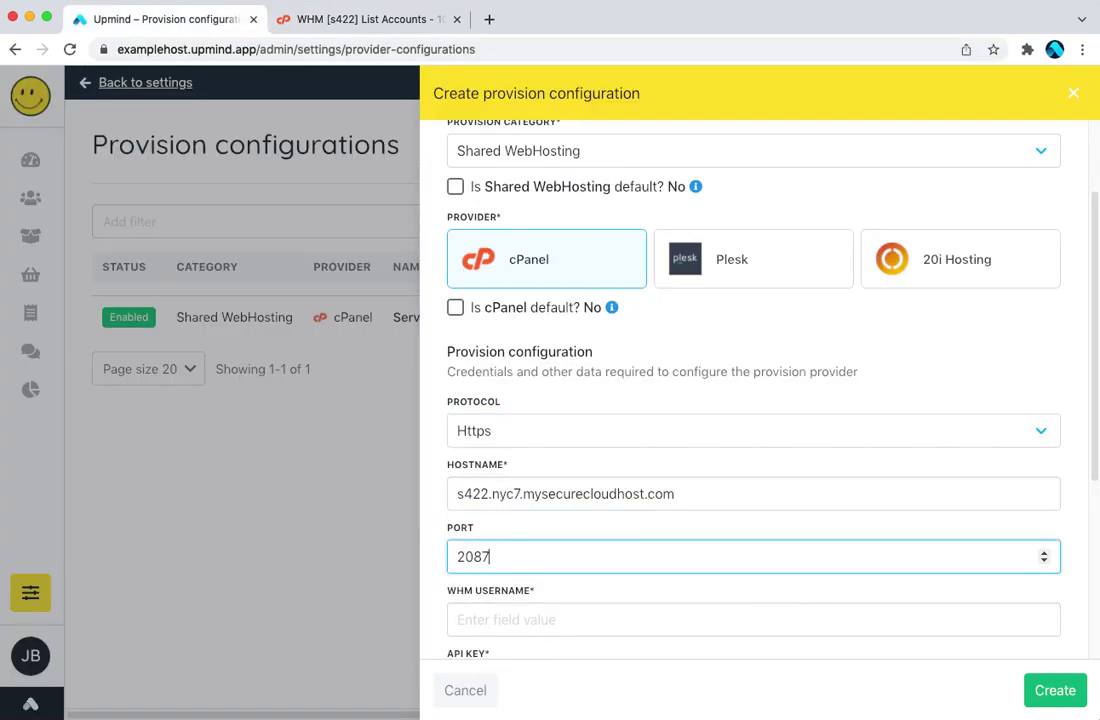
scroll(550, 565, down, 1)
click(398, 22)
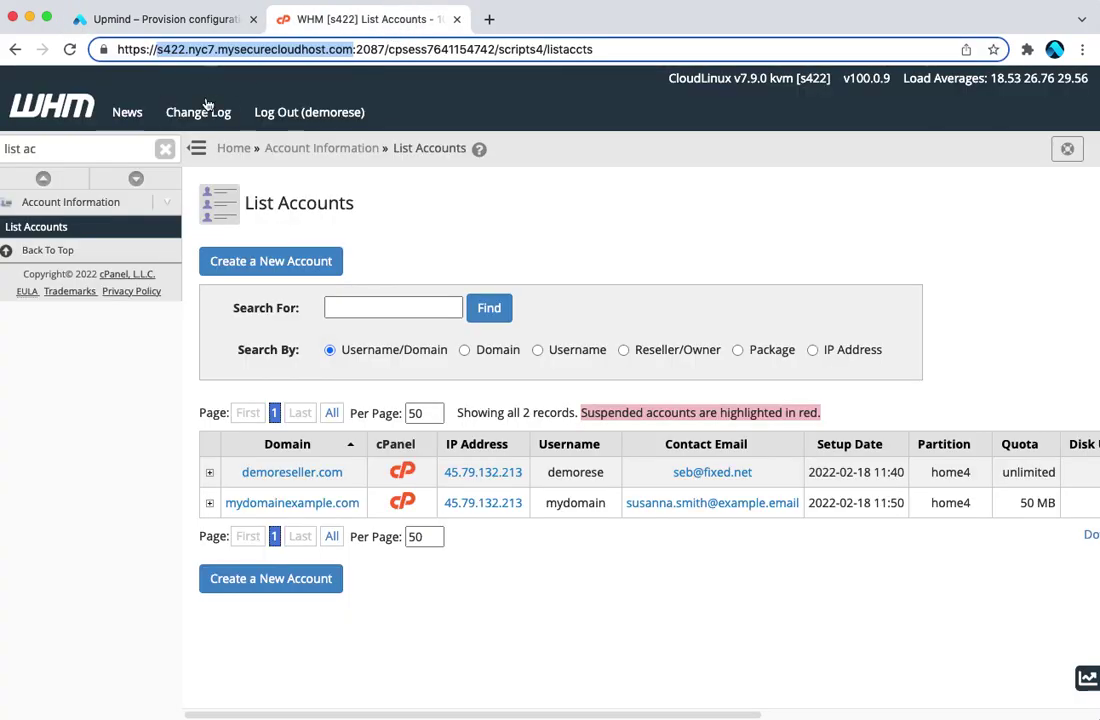
click(172, 22)
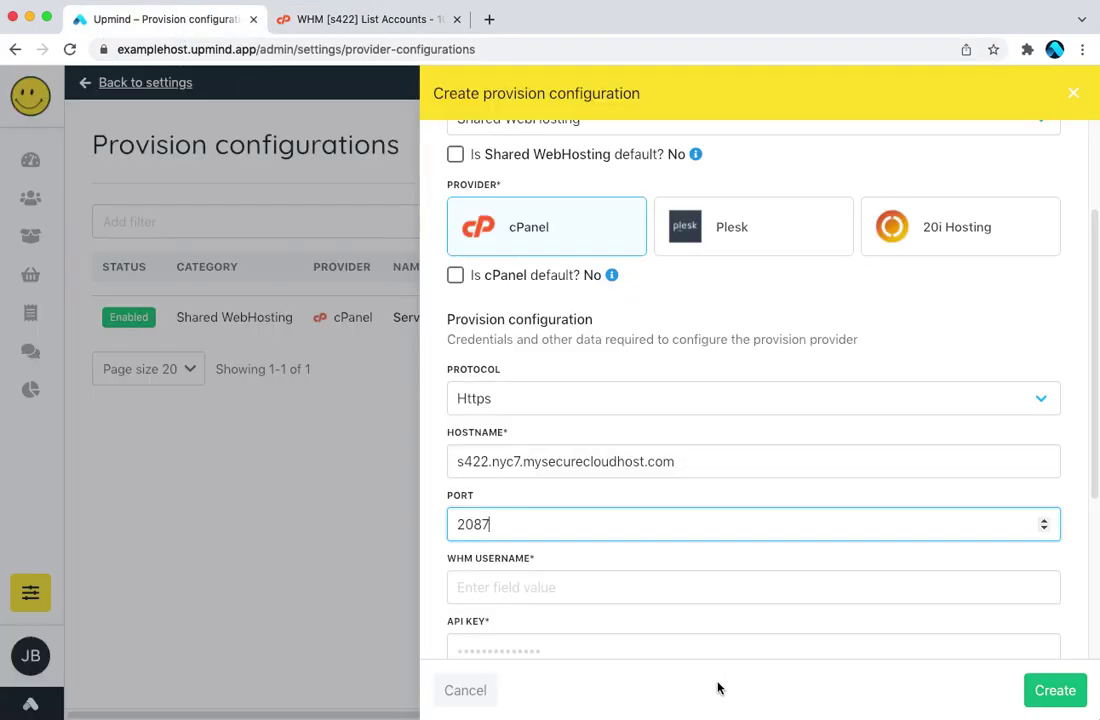
click(580, 550)
click(586, 572)
text(demorese)
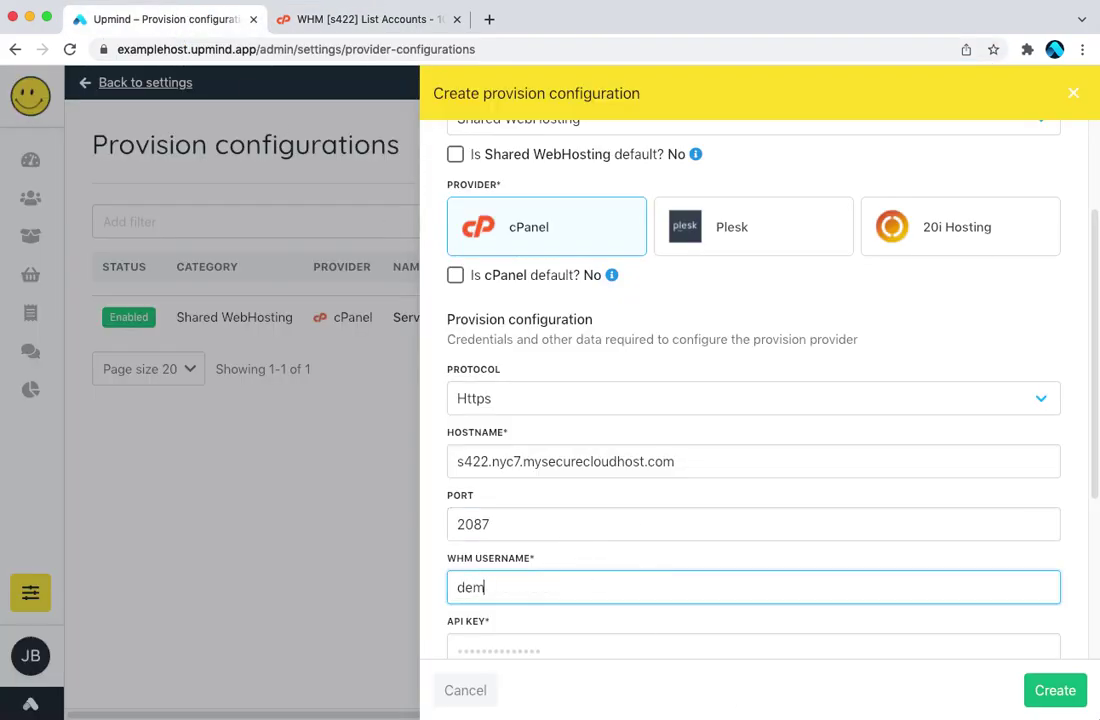
click(430, 8)
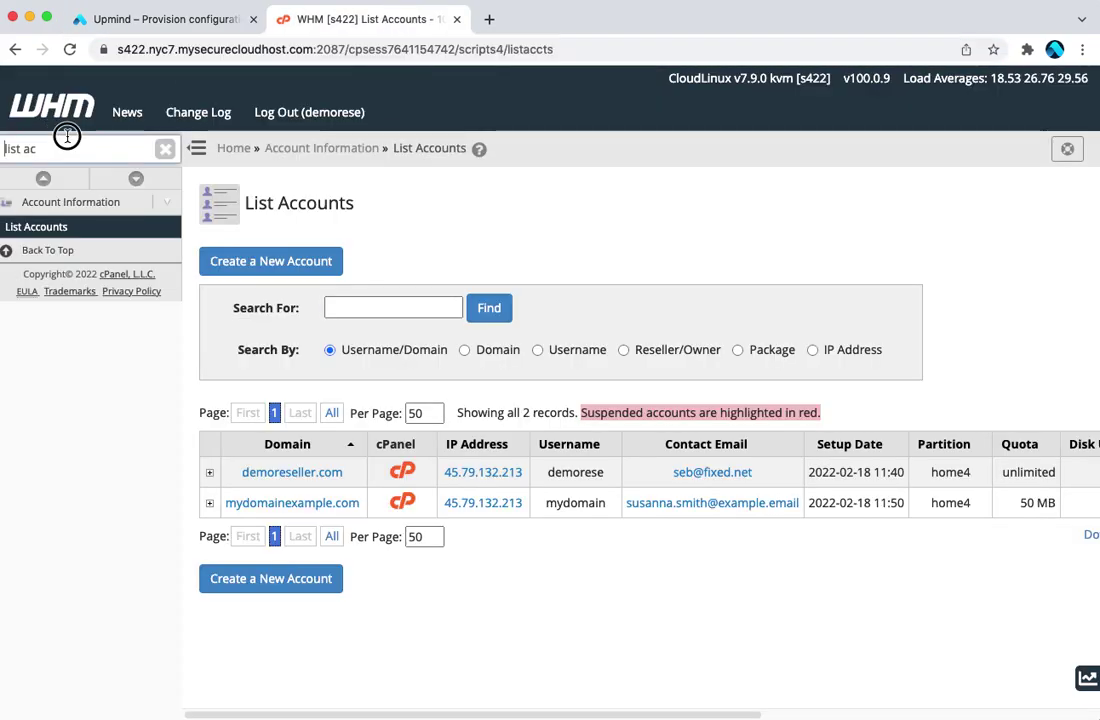
Generate a WHM API token named UpmindExample with all privileges and confirm it was saved
triple_click(62, 148)
text(api)
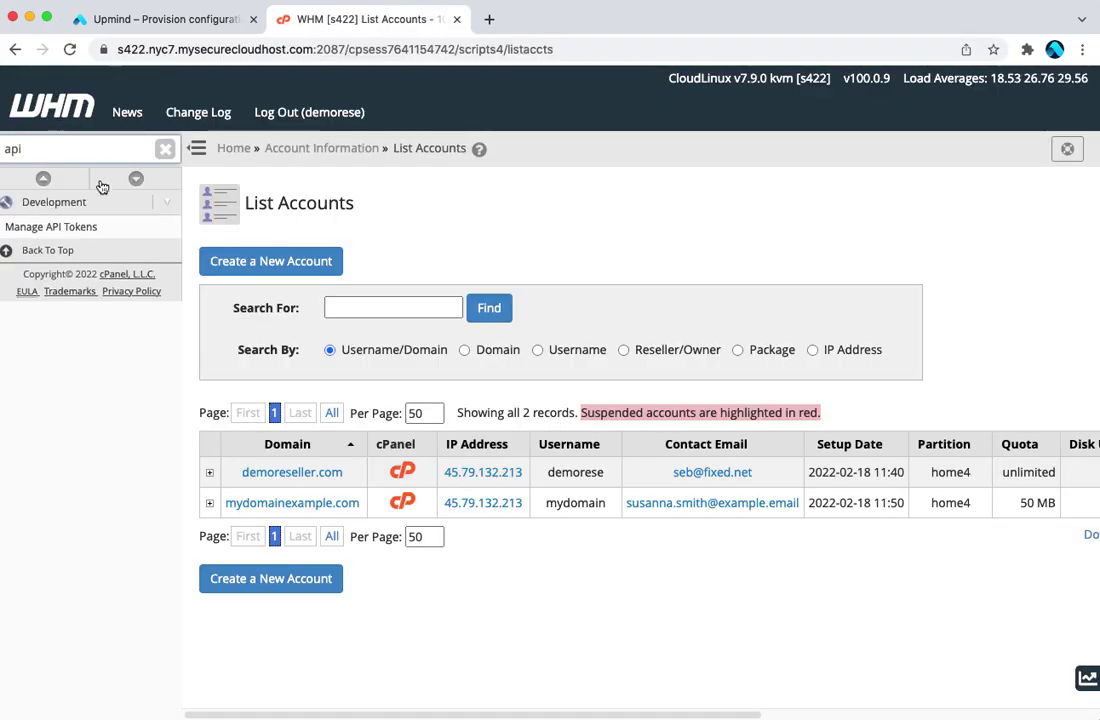
click(115, 227)
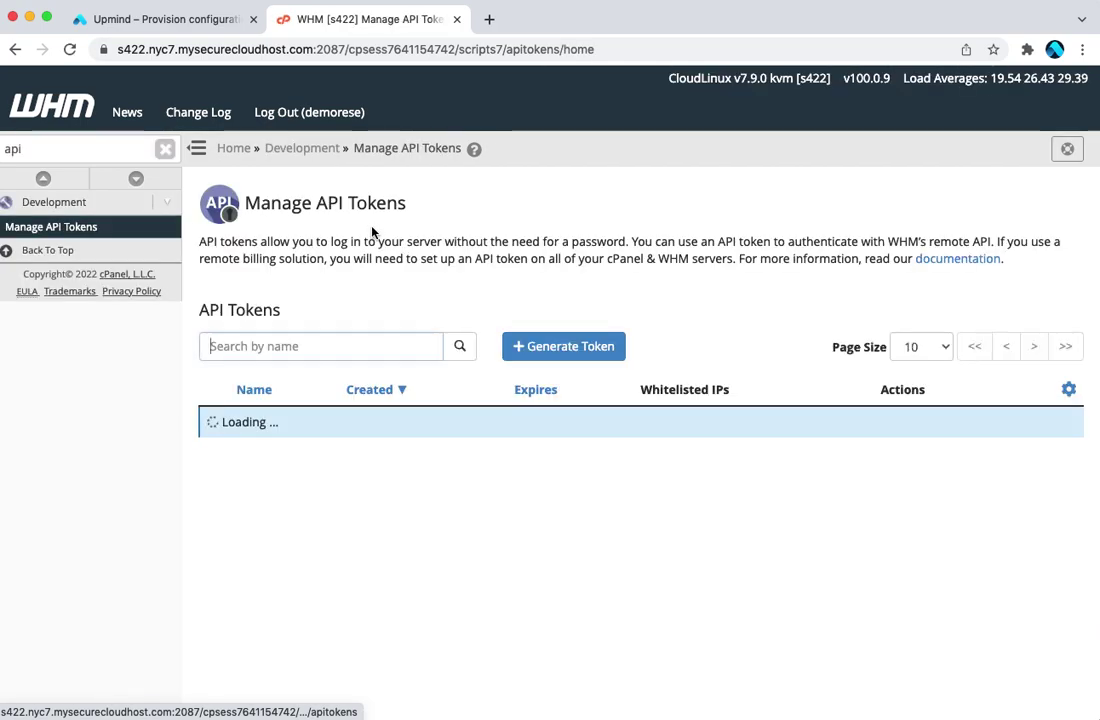
click(559, 349)
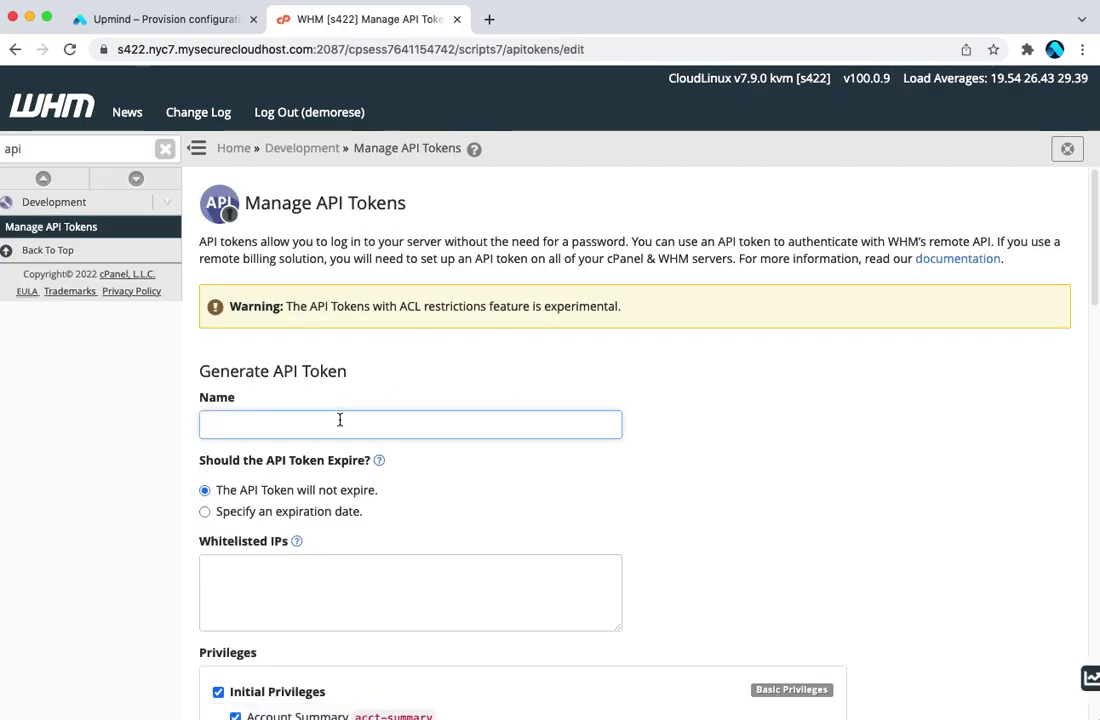
text(UpmindExample)
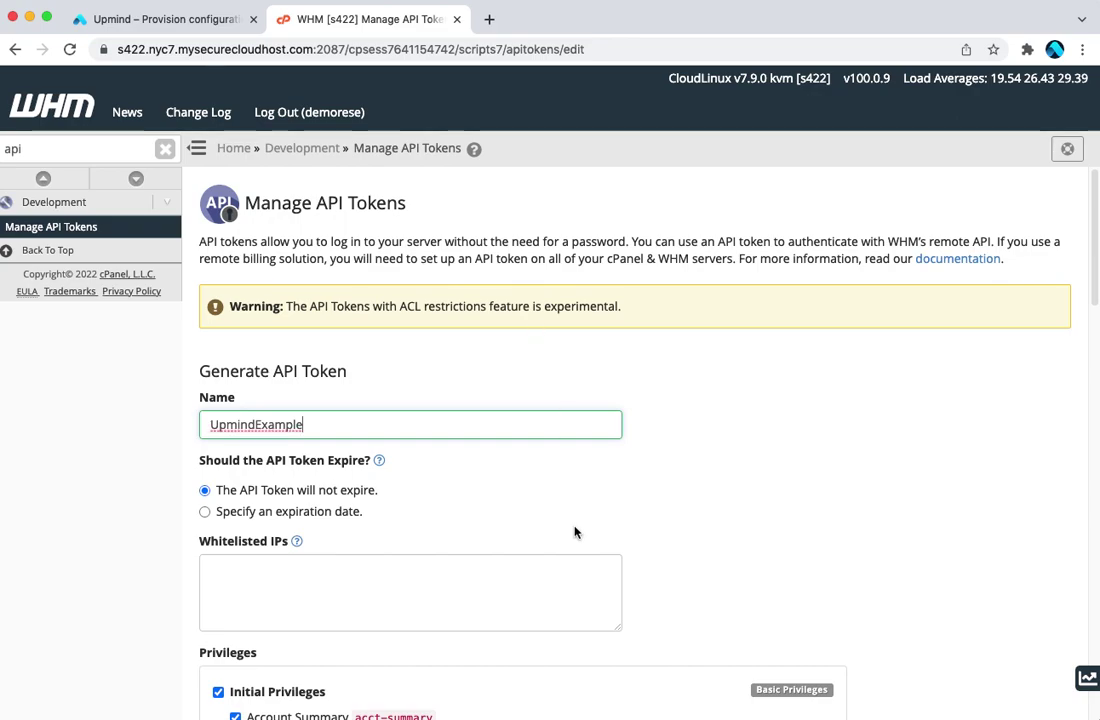
scroll(577, 530, down, 15)
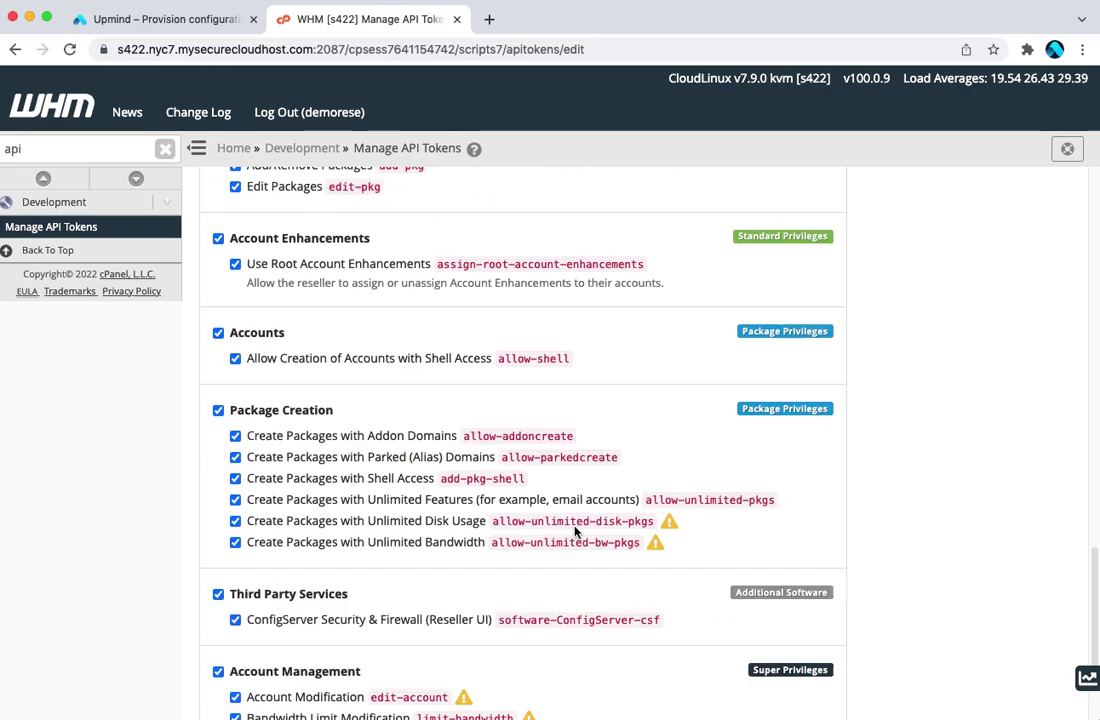
click(223, 678)
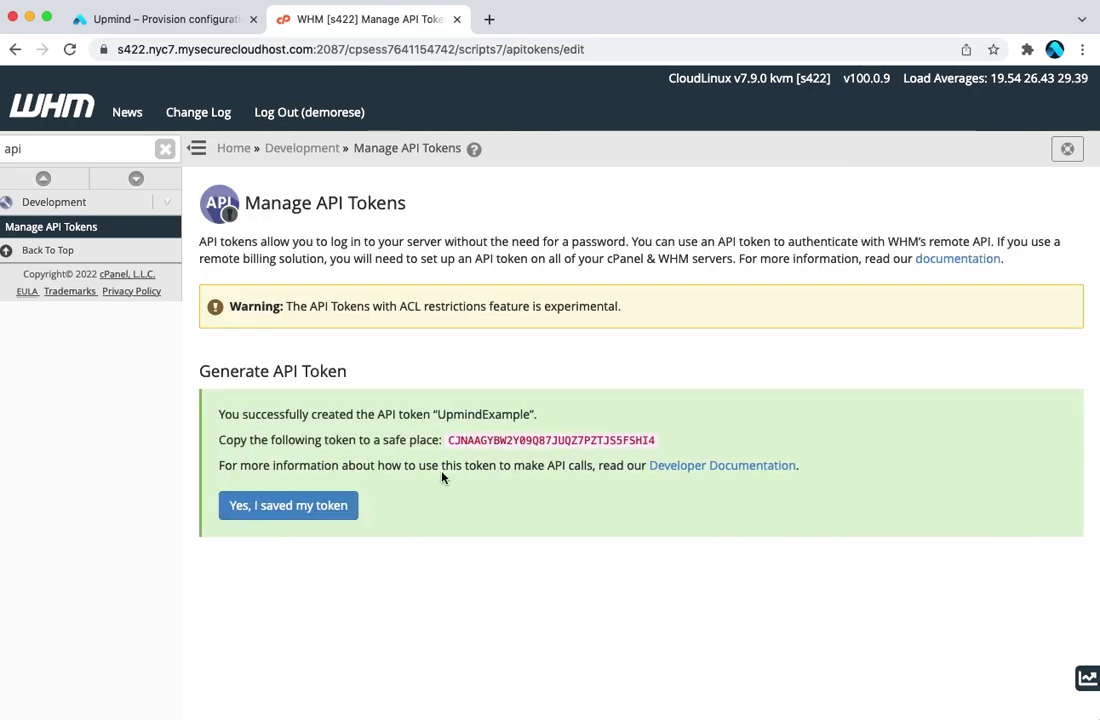
click(325, 510)
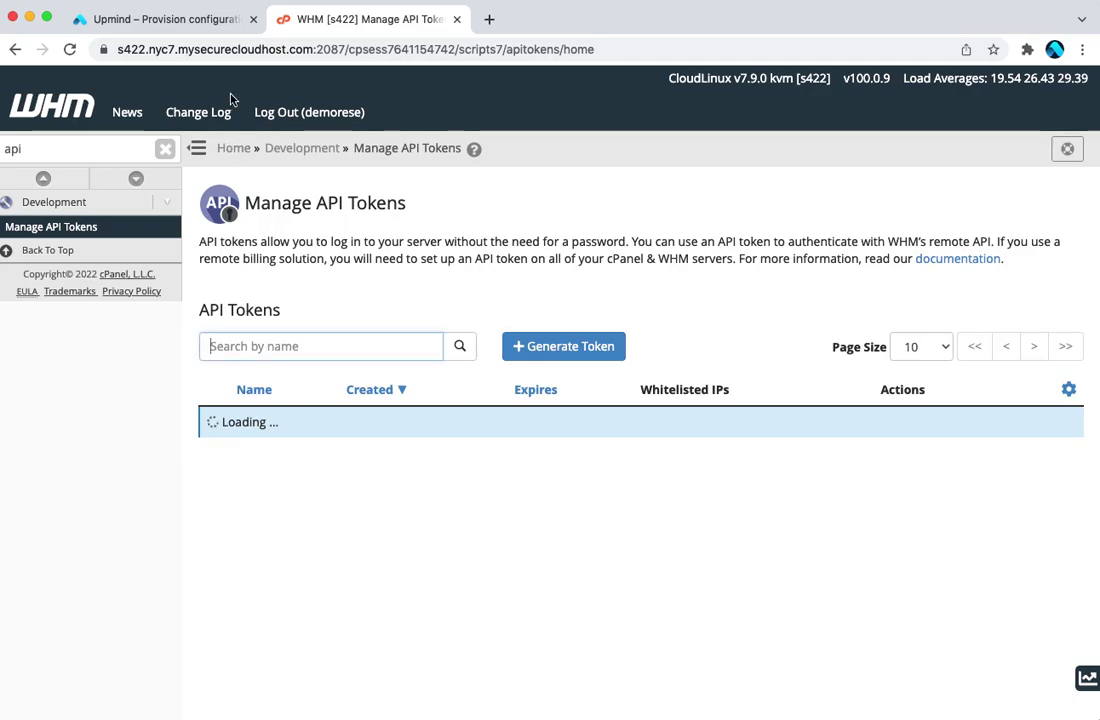
click(140, 20)
Paste the API token into the API key field and set Location to New York
click(557, 636)
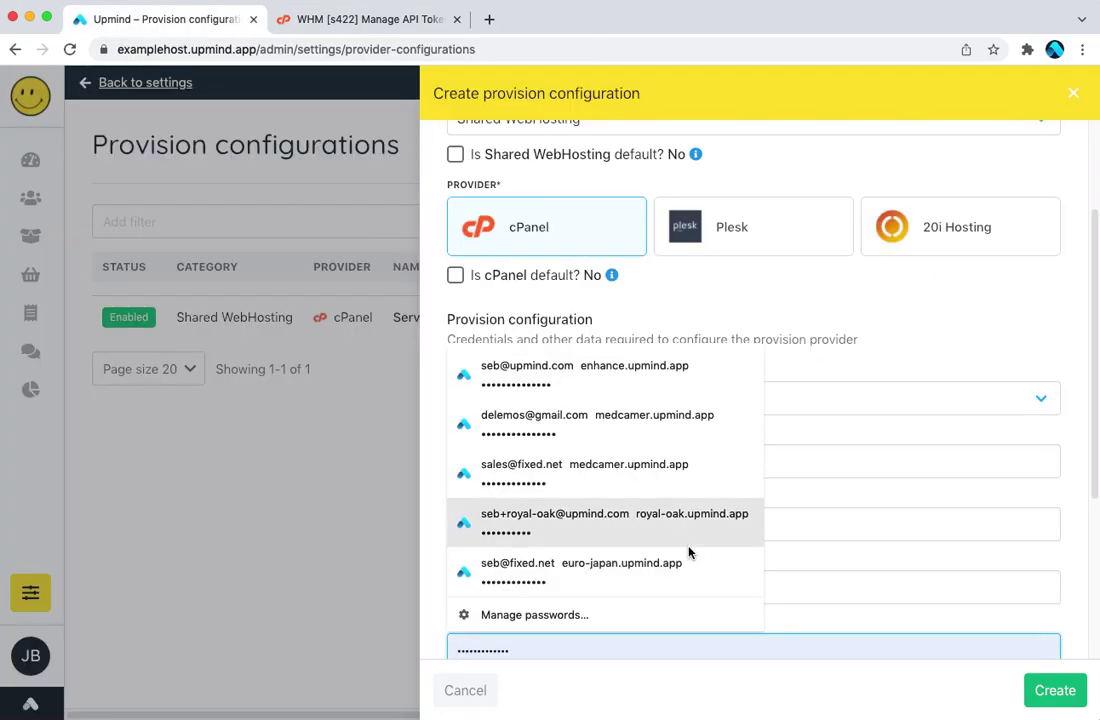
key(super+v)
scroll(924, 372, down, 2)
scroll(924, 372, down, 2)
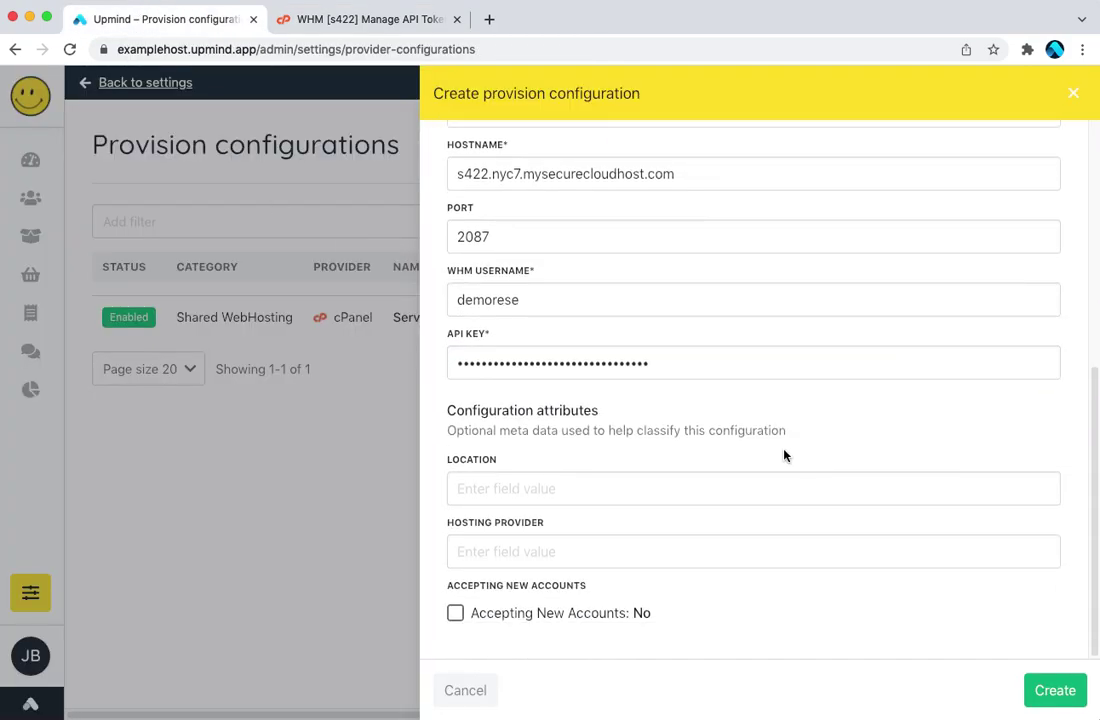
click(641, 485)
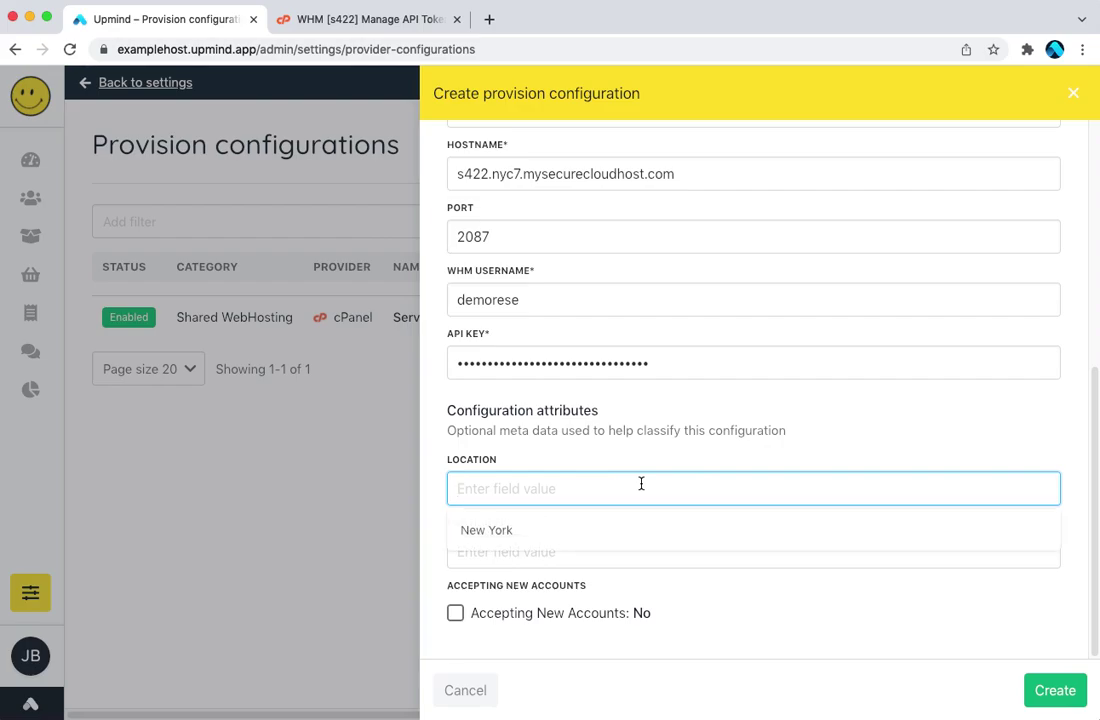
text(New)
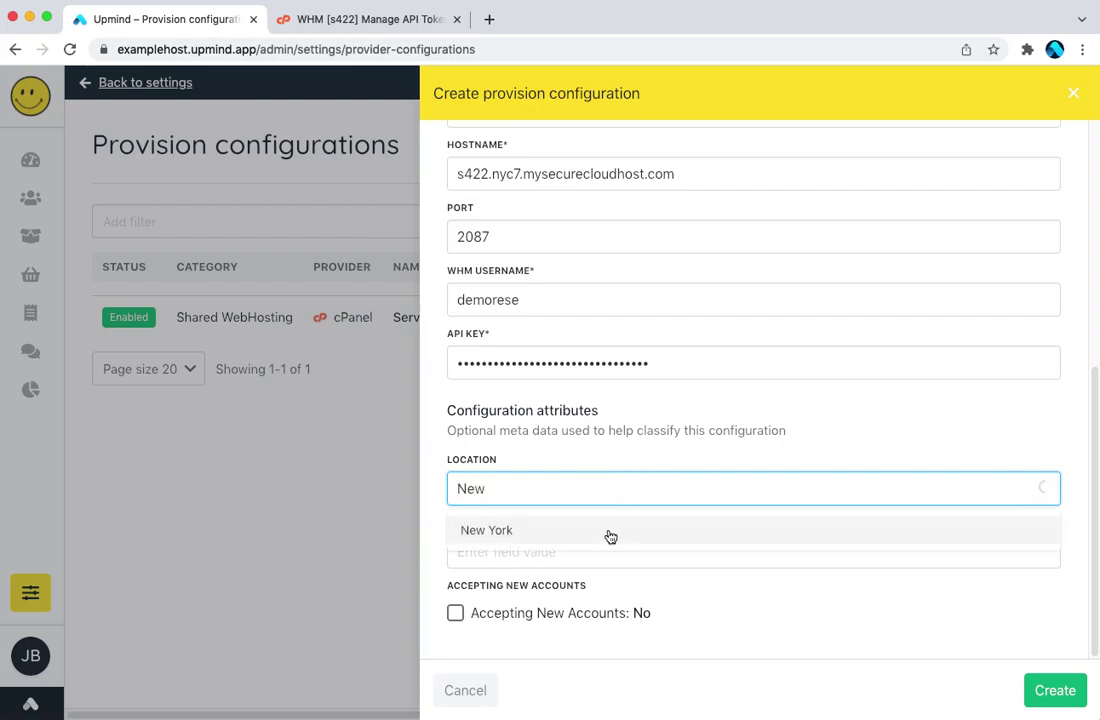
click(606, 533)
Set Hosting Provider to NA, enable Accepting New Accounts, and create the configuration
click(538, 563)
text(NA)
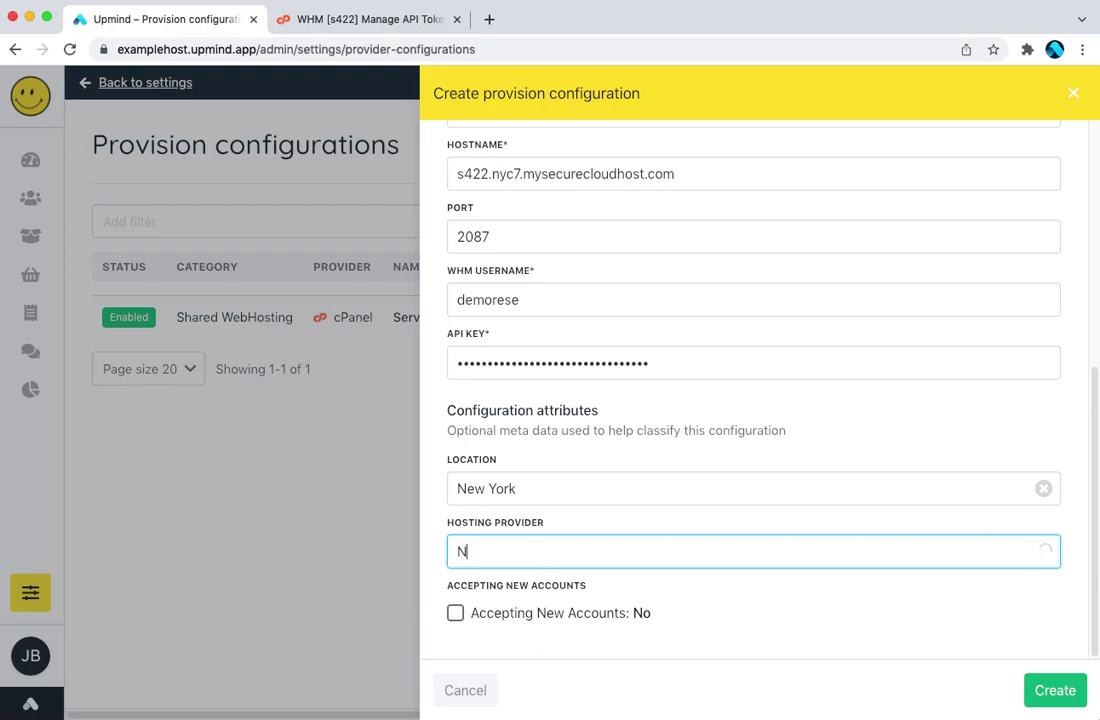
click(552, 460)
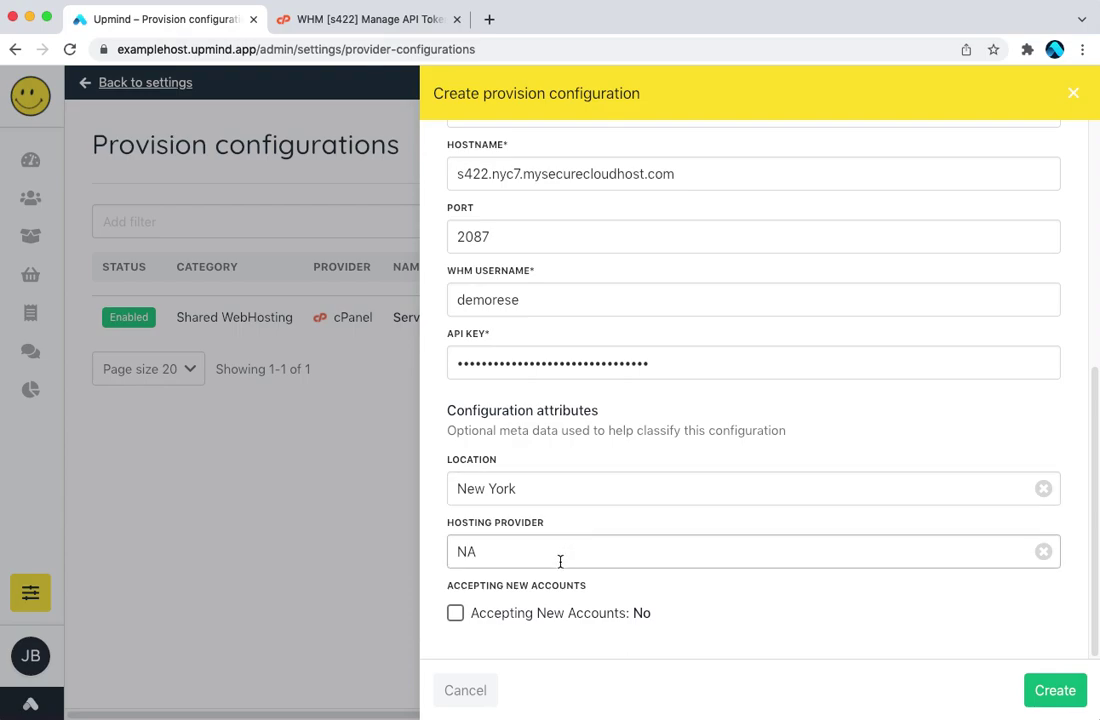
click(570, 613)
click(1053, 686)
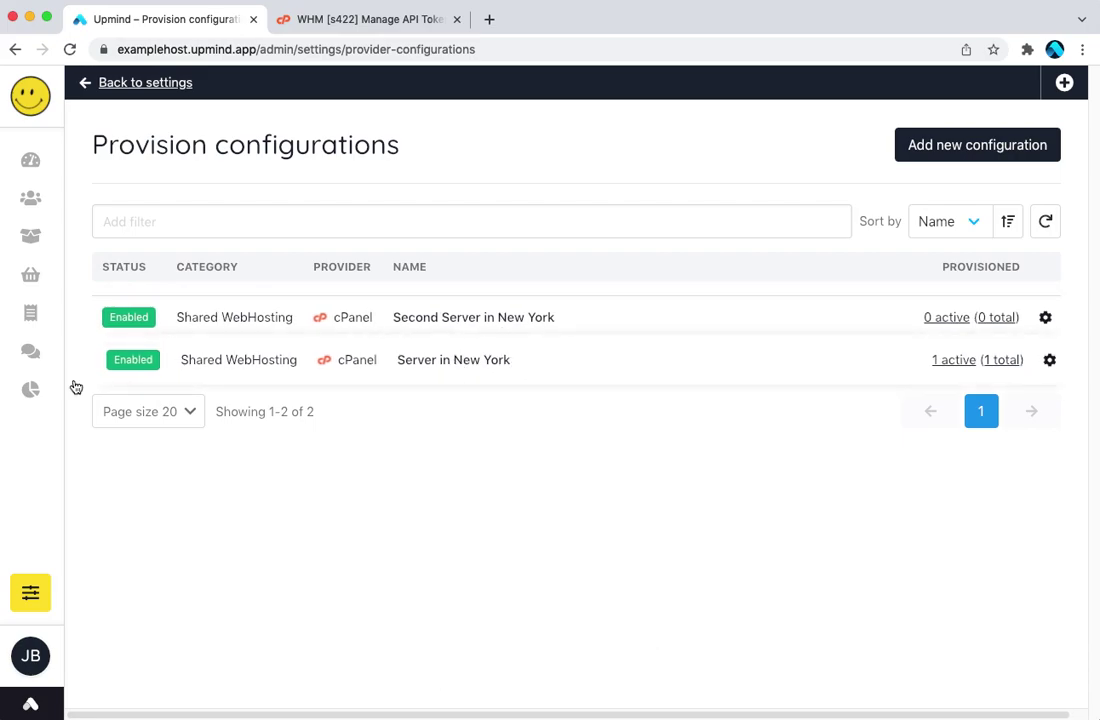
Start adding a single product from the Settings product catalogue
mouse_move(54, 358)
click(70, 596)
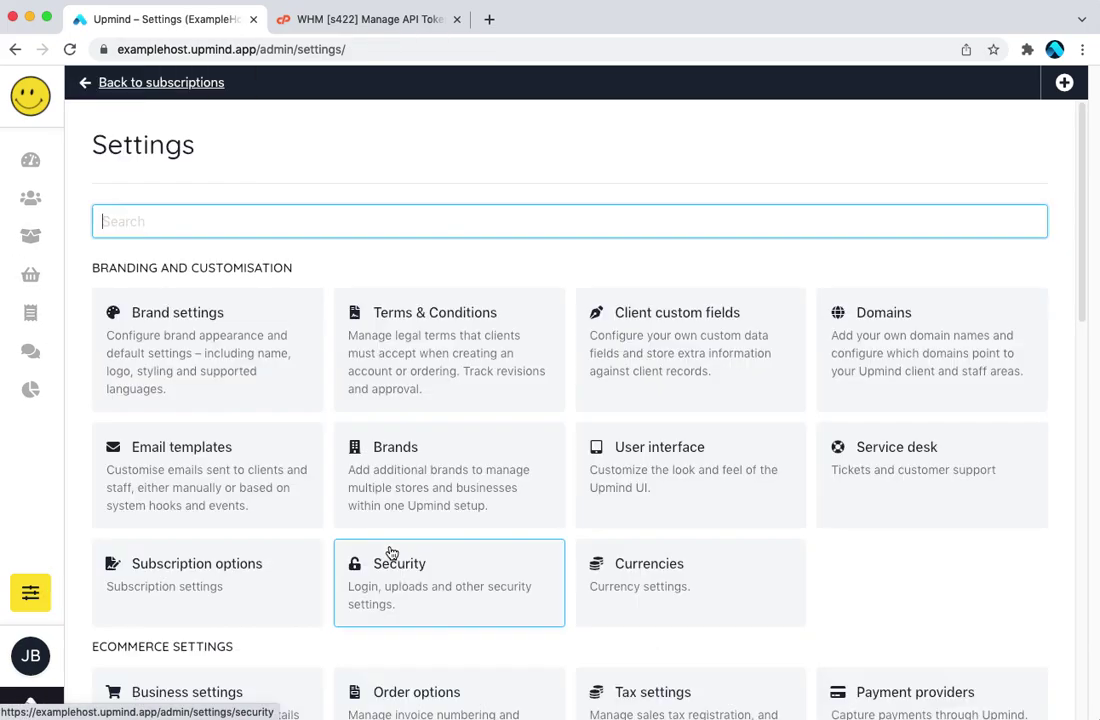
scroll(260, 579, down, 5)
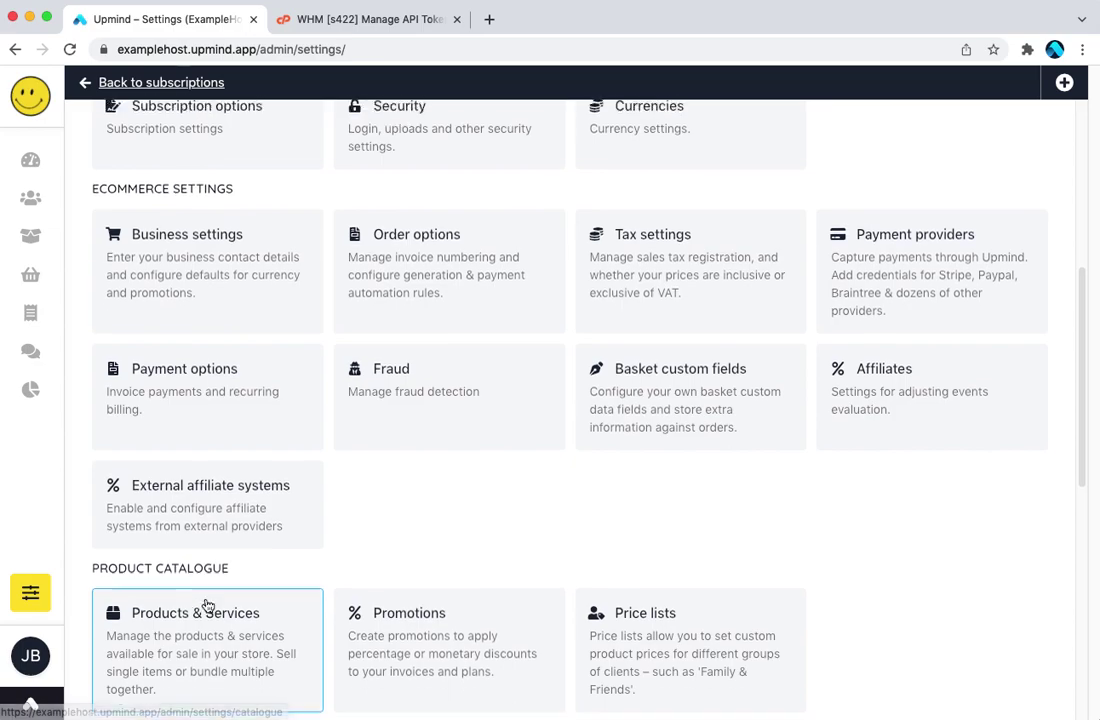
click(209, 607)
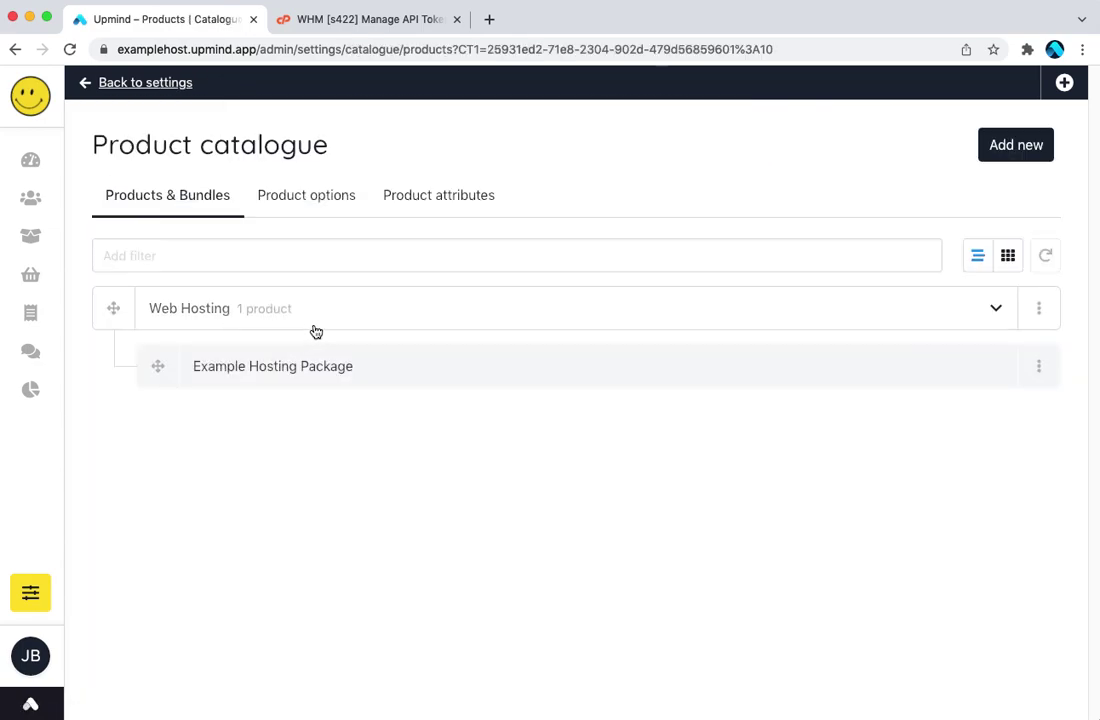
click(985, 152)
click(987, 195)
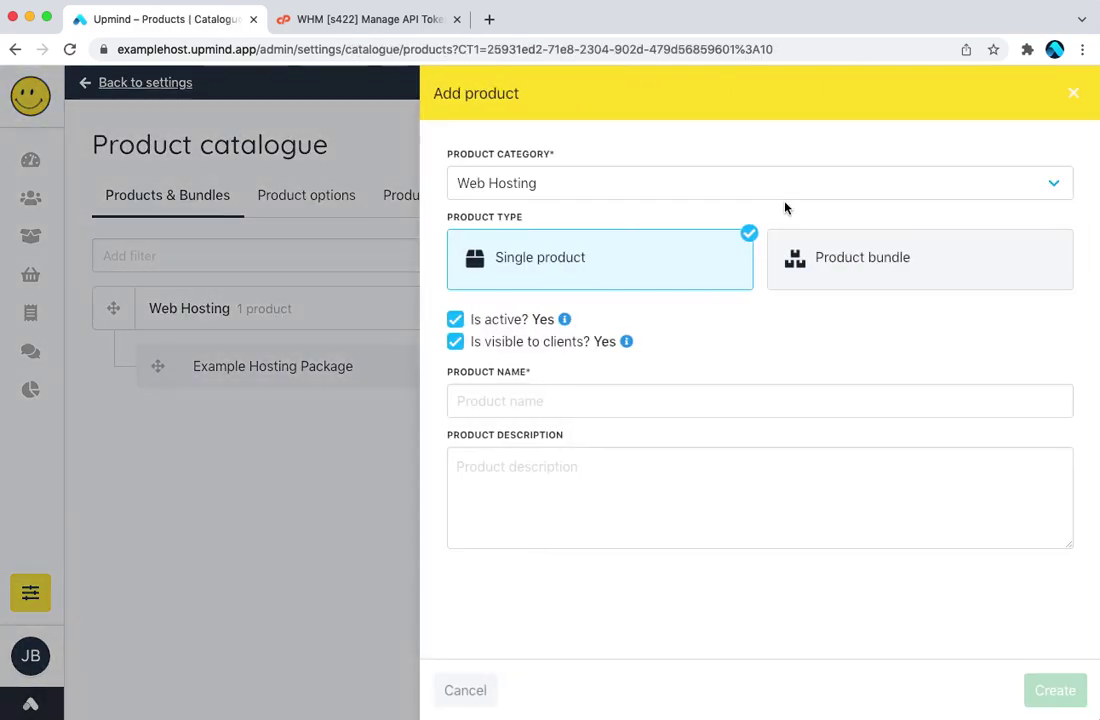
Put it in Web Hosting, name it 'Example Hosting Package 2', and create it
click(673, 187)
click(670, 199)
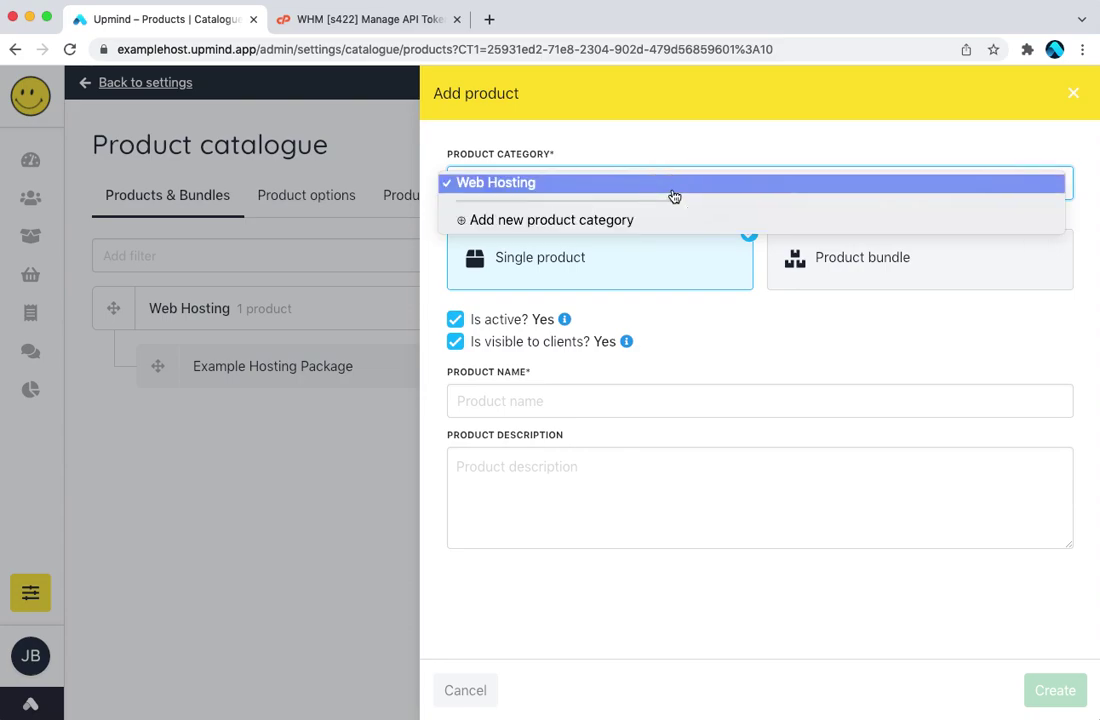
click(670, 188)
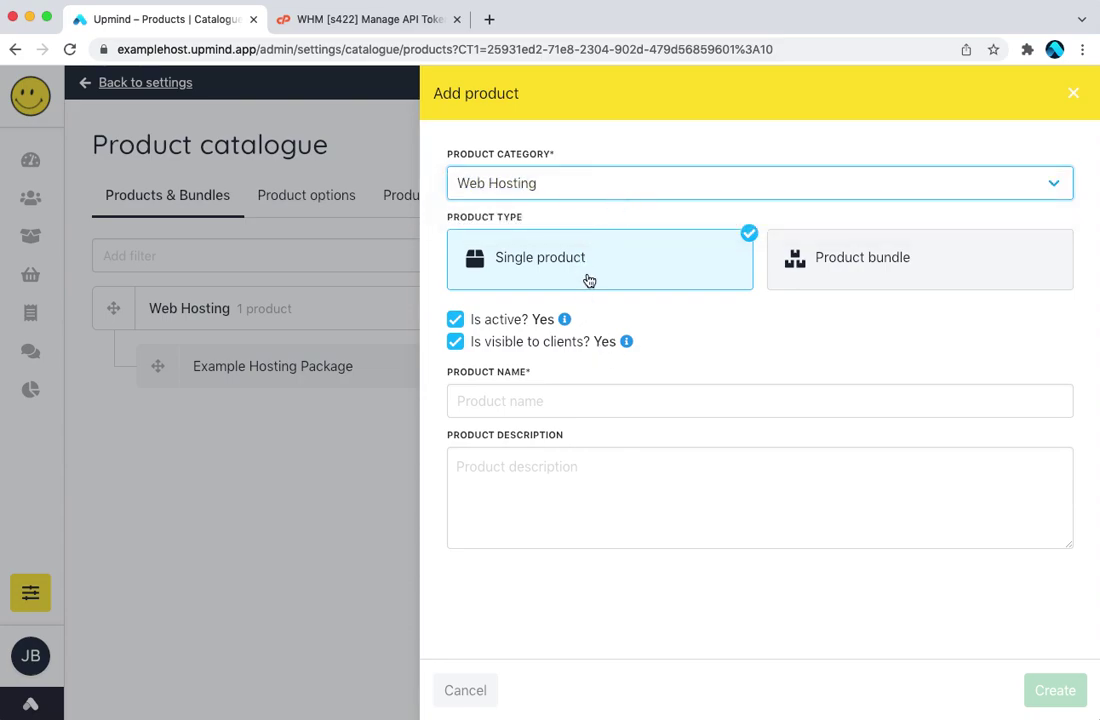
click(570, 404)
text(Example)
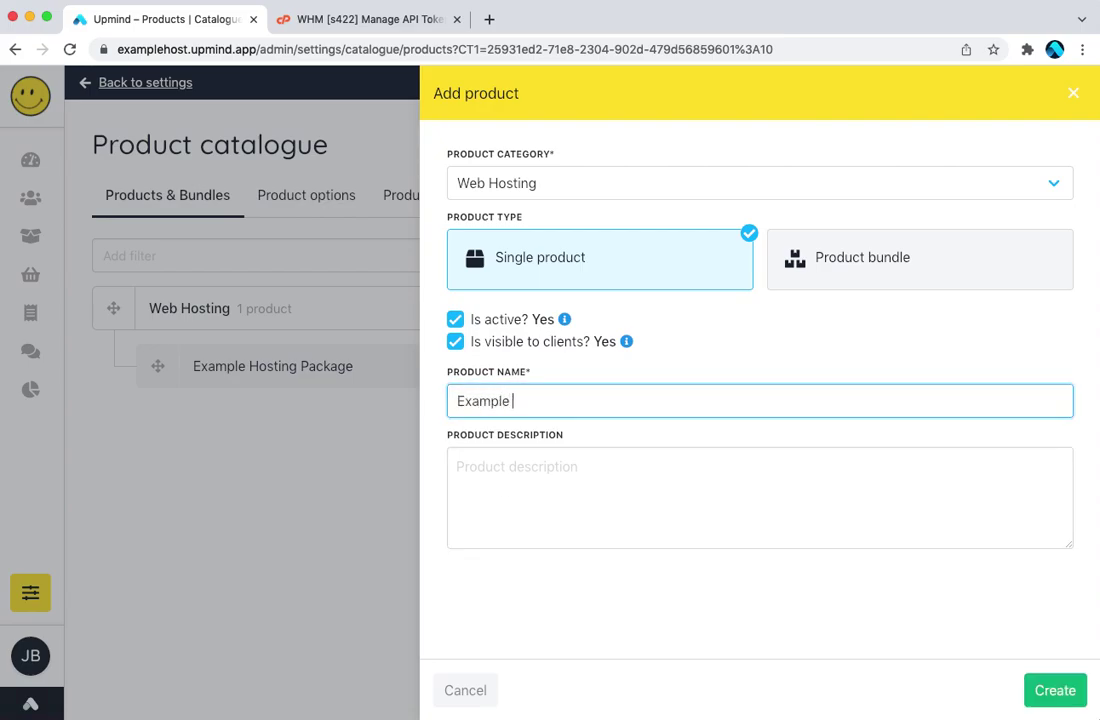
text(Hosting Package 2)
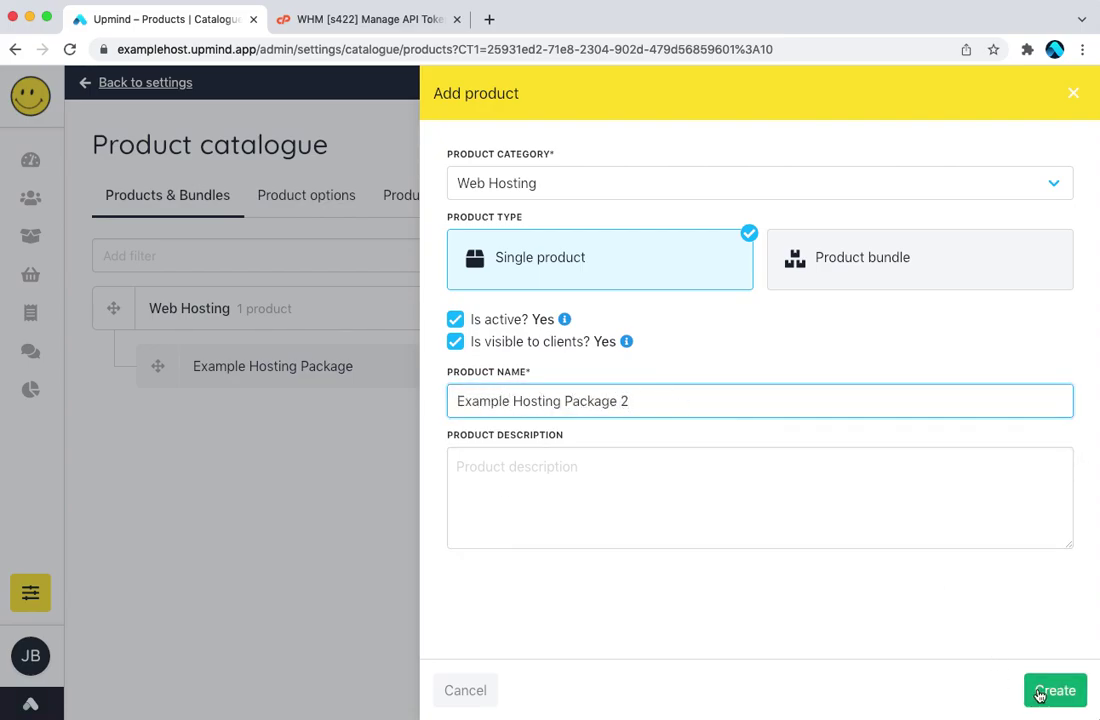
click(1046, 690)
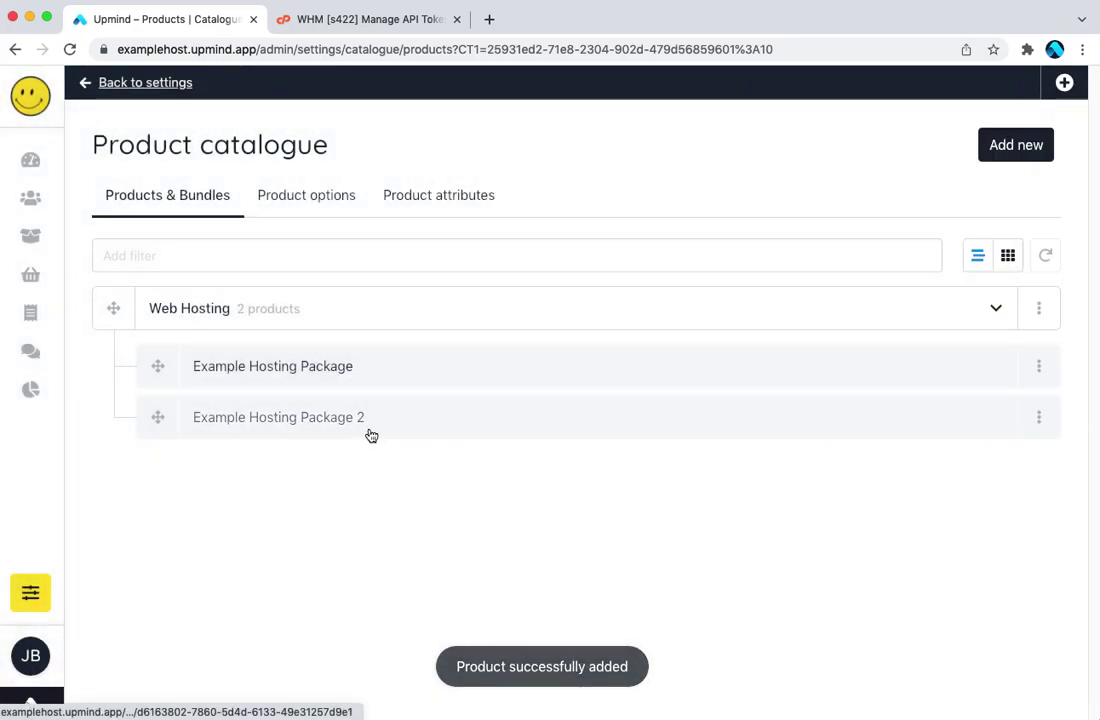
Open Example Hosting Package 2's billing settings and make it a recurring payment
click(368, 435)
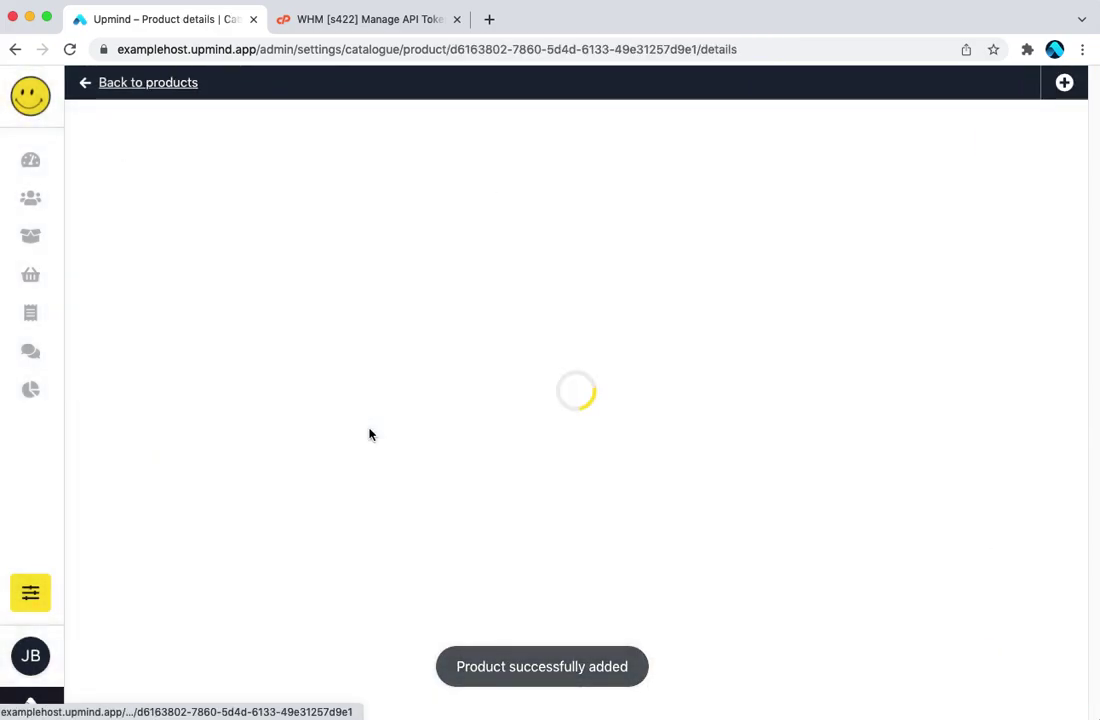
scroll(417, 481, down, 10)
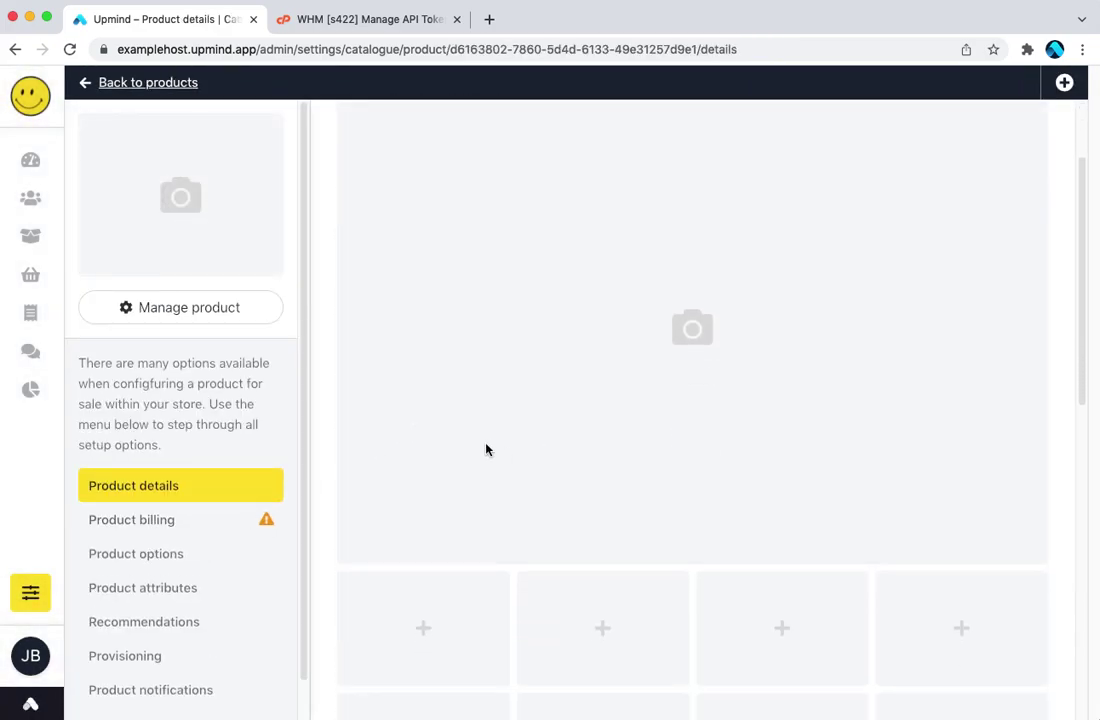
scroll(486, 550, down, 3)
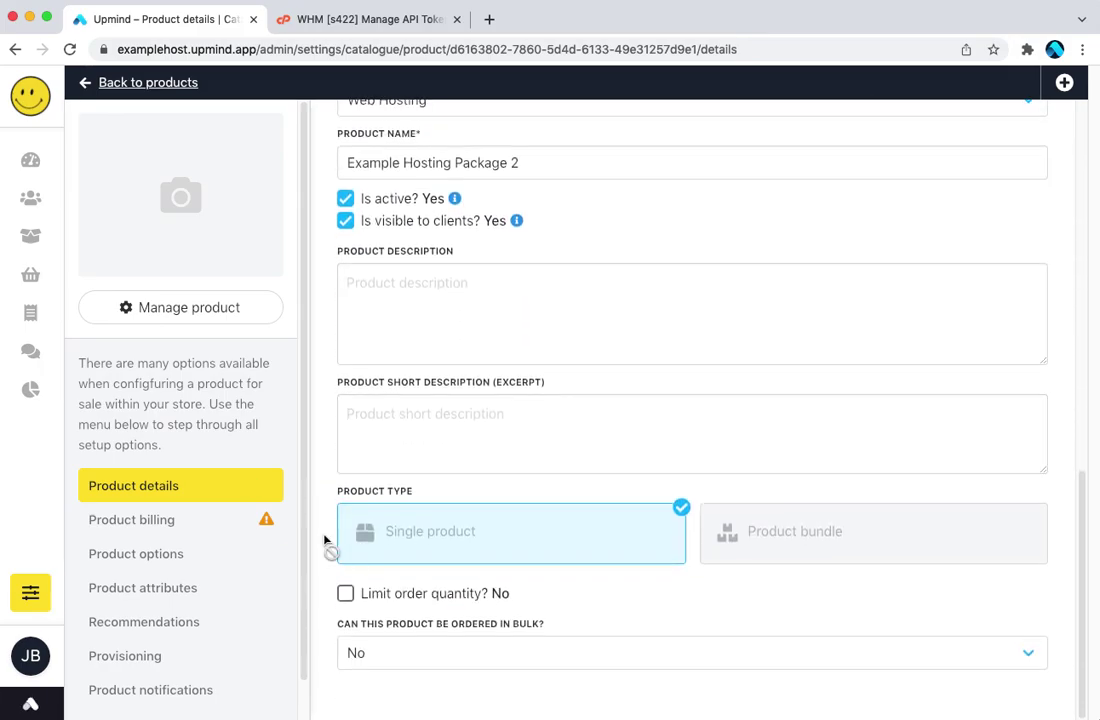
click(177, 519)
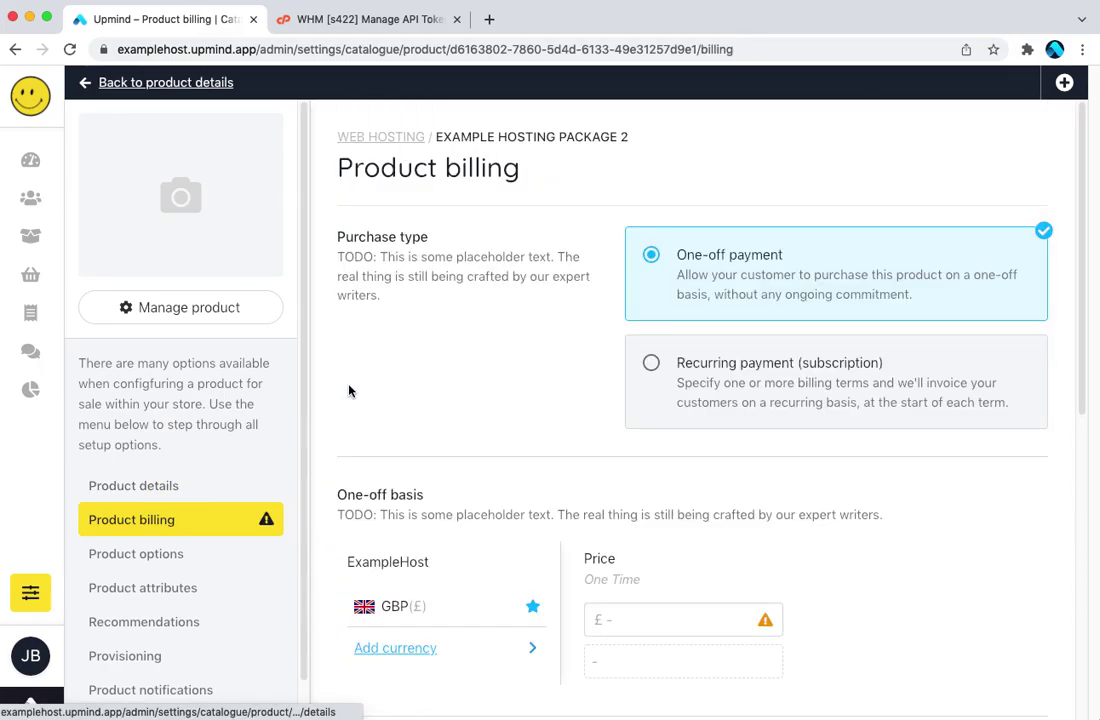
click(673, 393)
scroll(610, 500, down, 1)
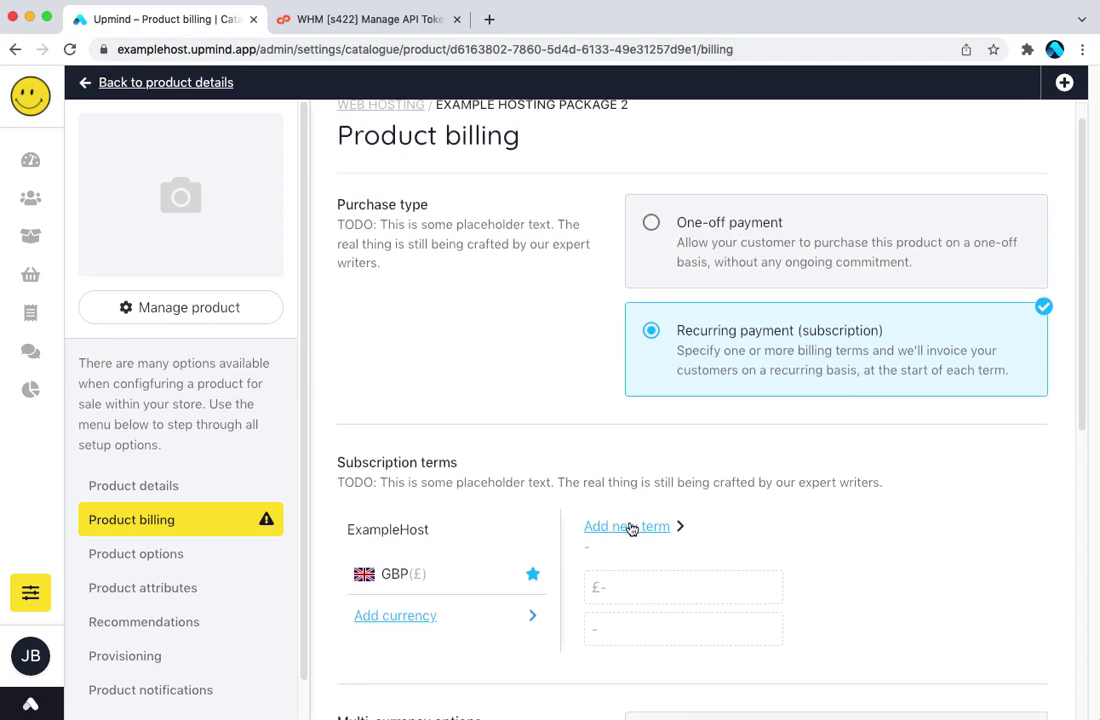
Add a Monthly billing term priced at £10.00 and save it
click(625, 527)
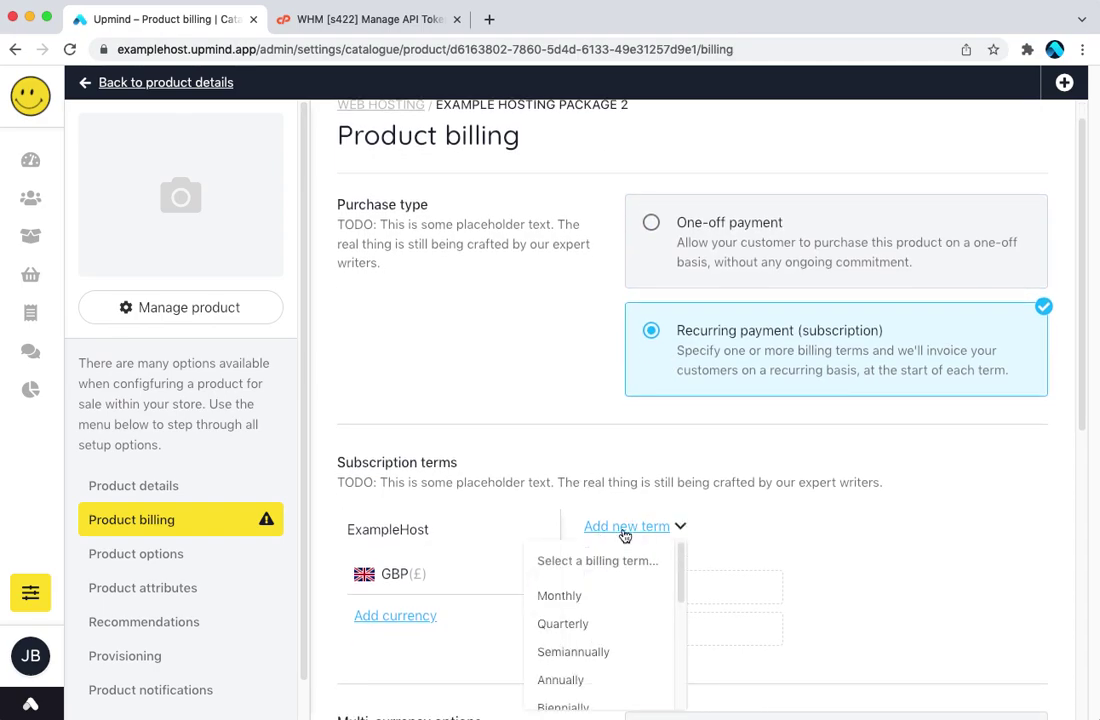
click(629, 592)
text(10)
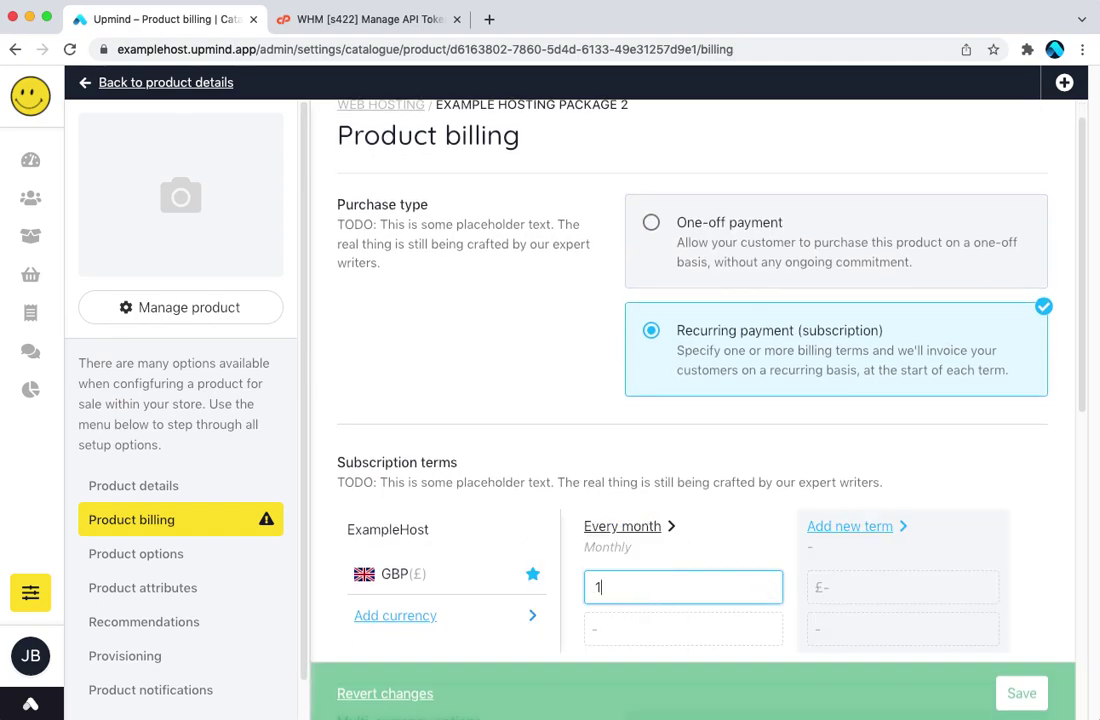
scroll(670, 540, down, 3)
click(1020, 690)
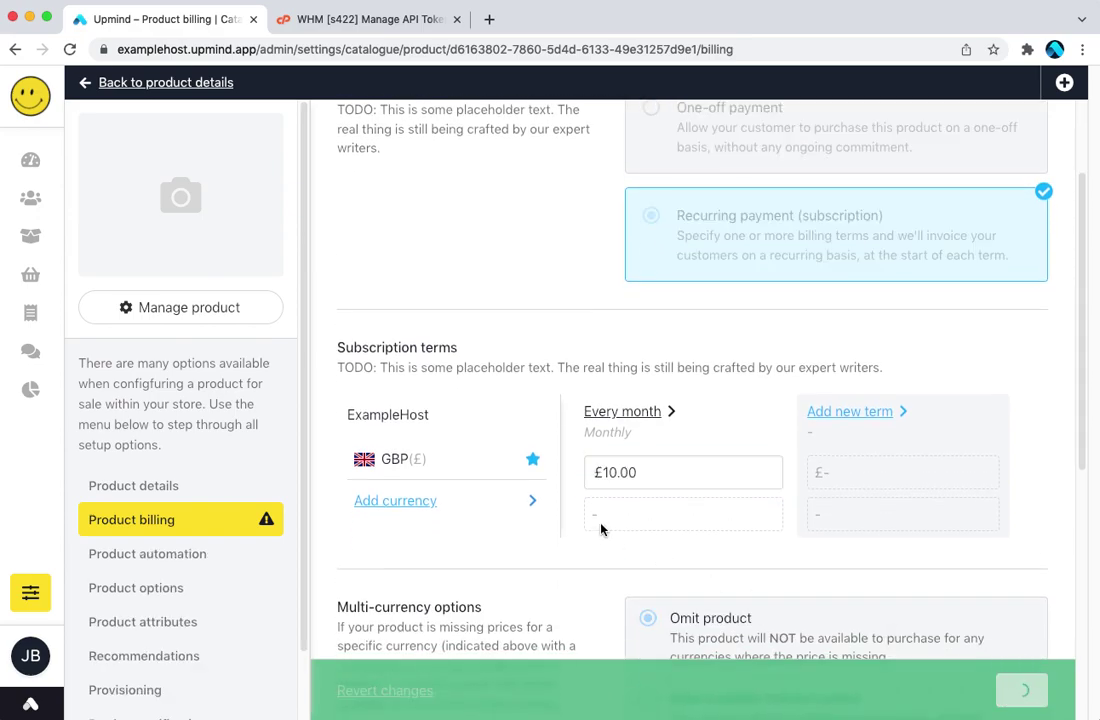
scroll(601, 528, down, 8)
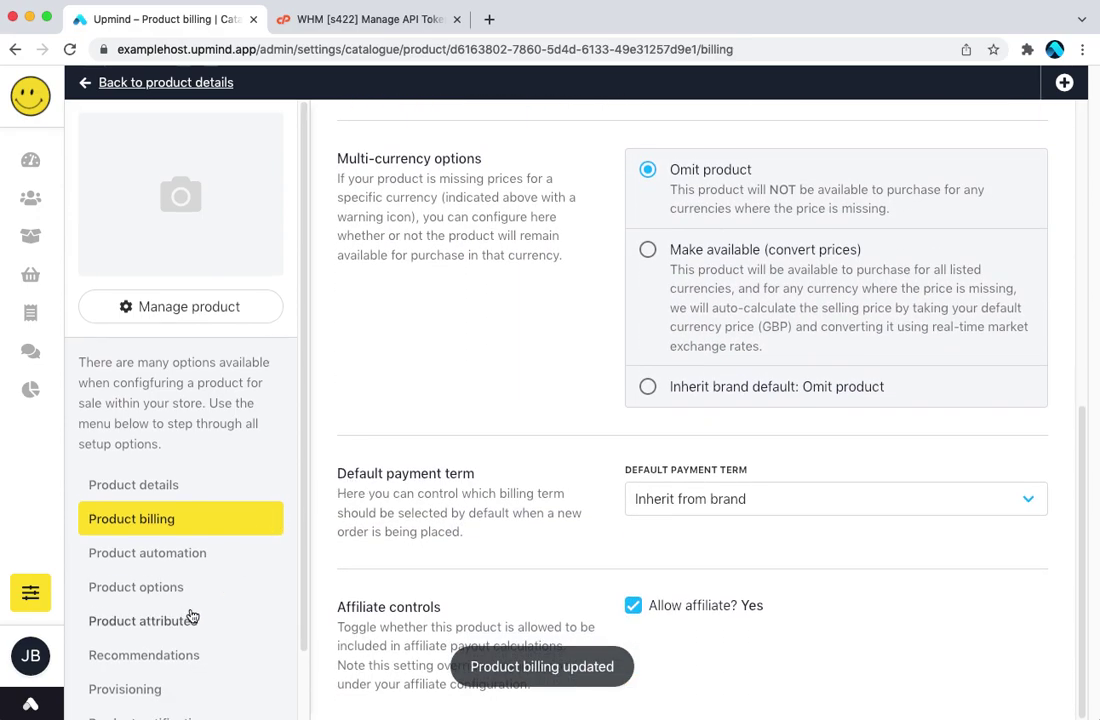
scroll(185, 620, down, 2)
click(177, 626)
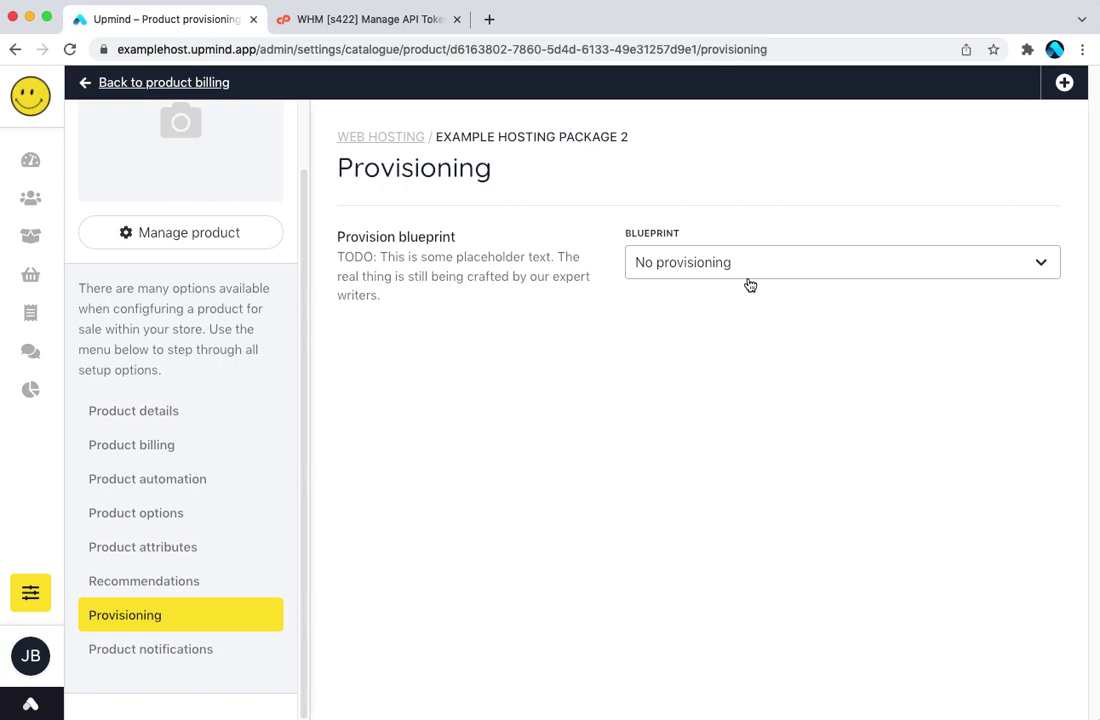
Use the Shared Web Hosting Accounts blueprint with the cPanel provider's Default configuration and save
click(750, 274)
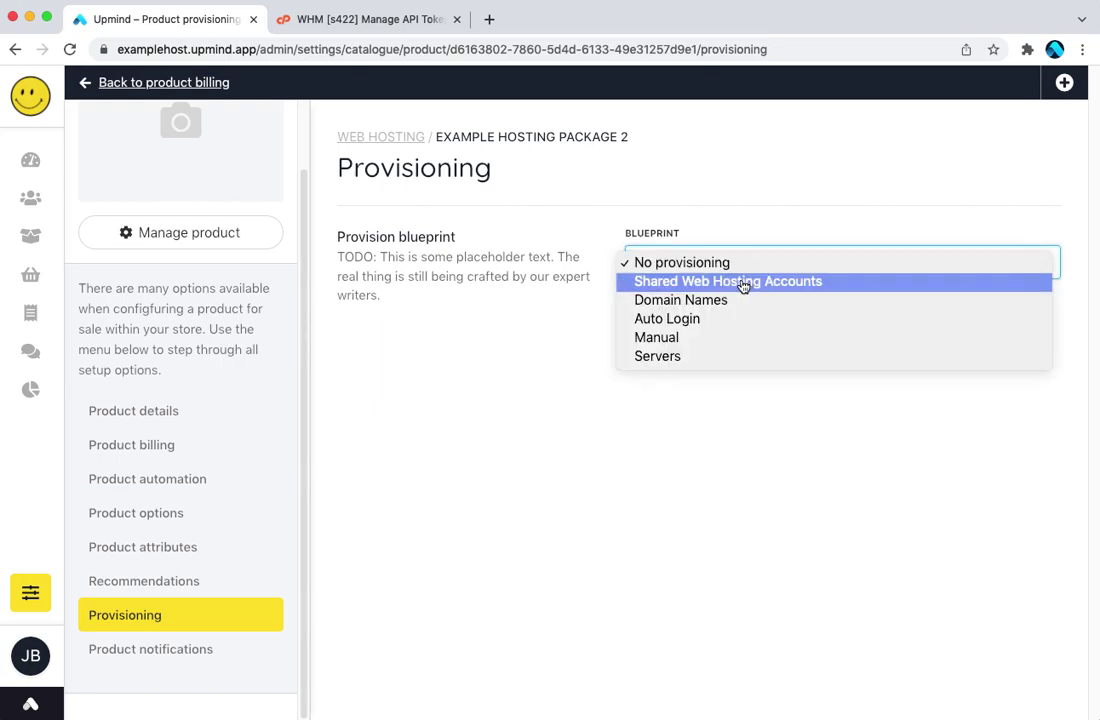
click(744, 284)
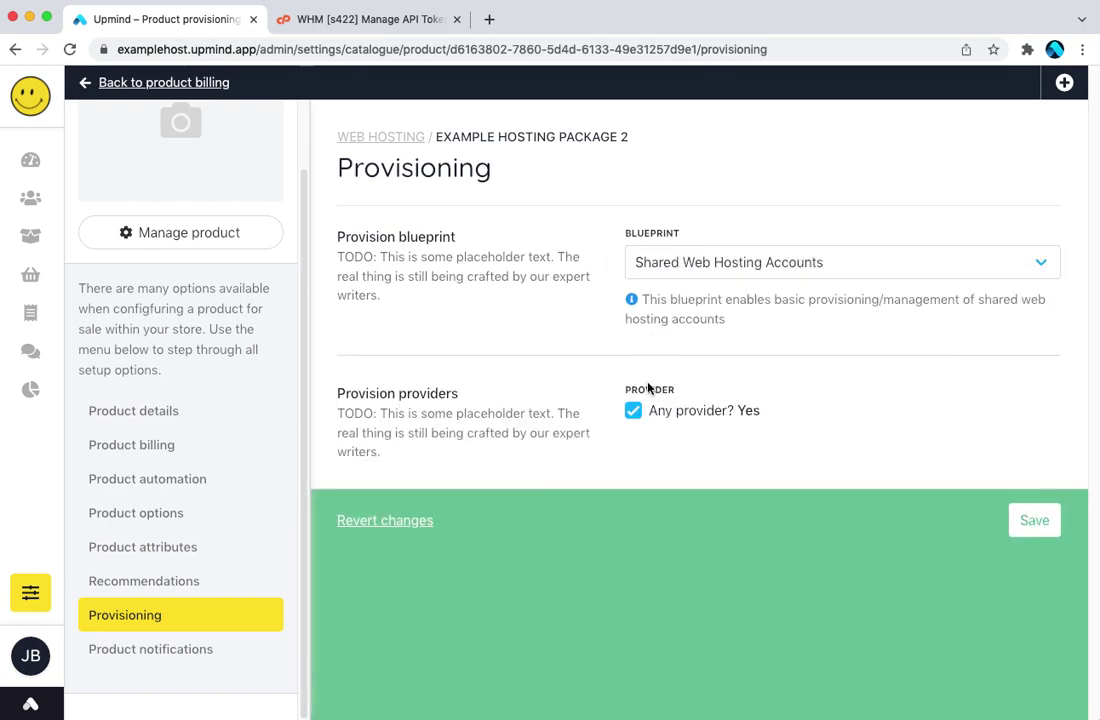
click(737, 417)
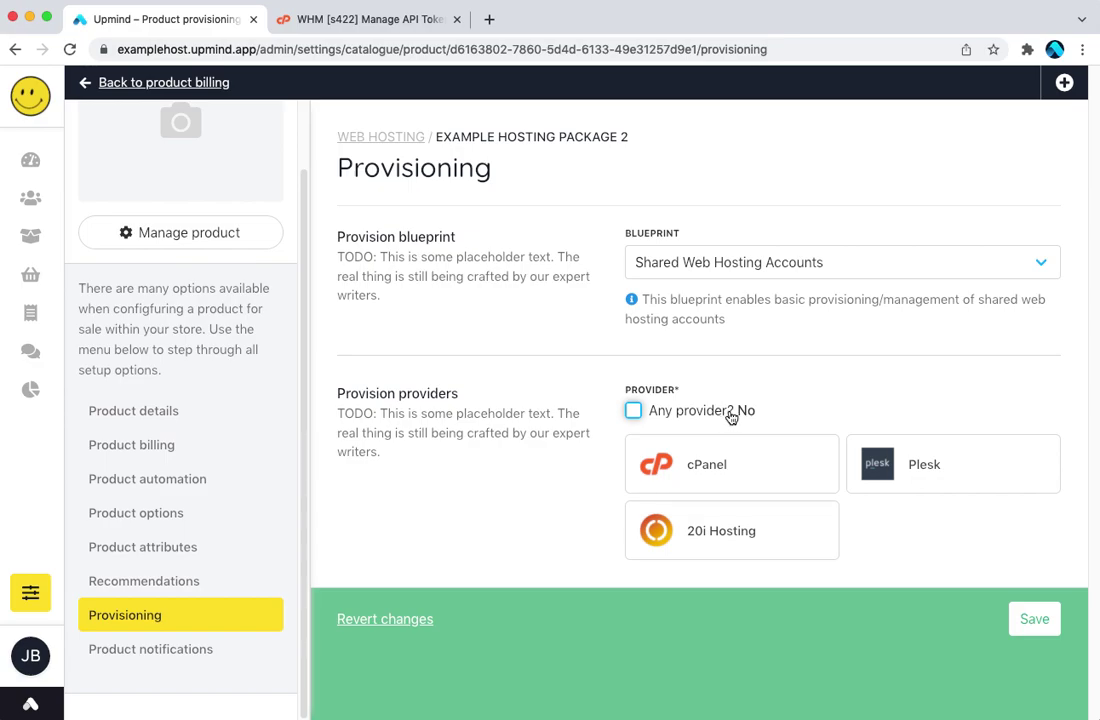
click(703, 462)
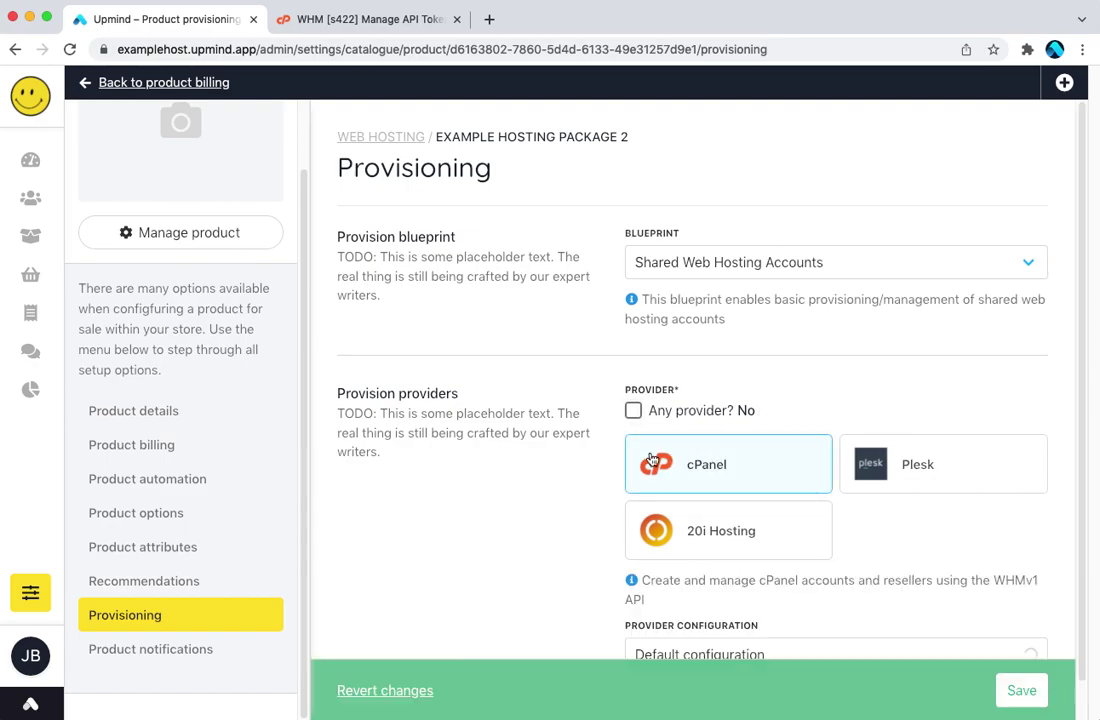
scroll(538, 467, down, 1)
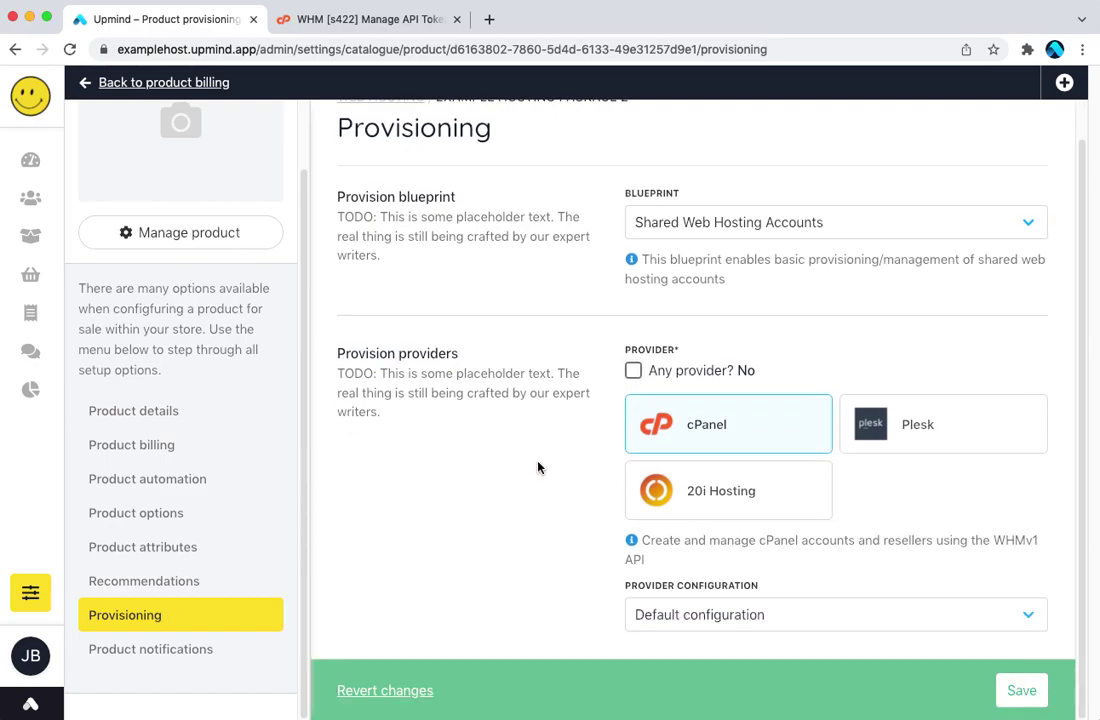
click(734, 626)
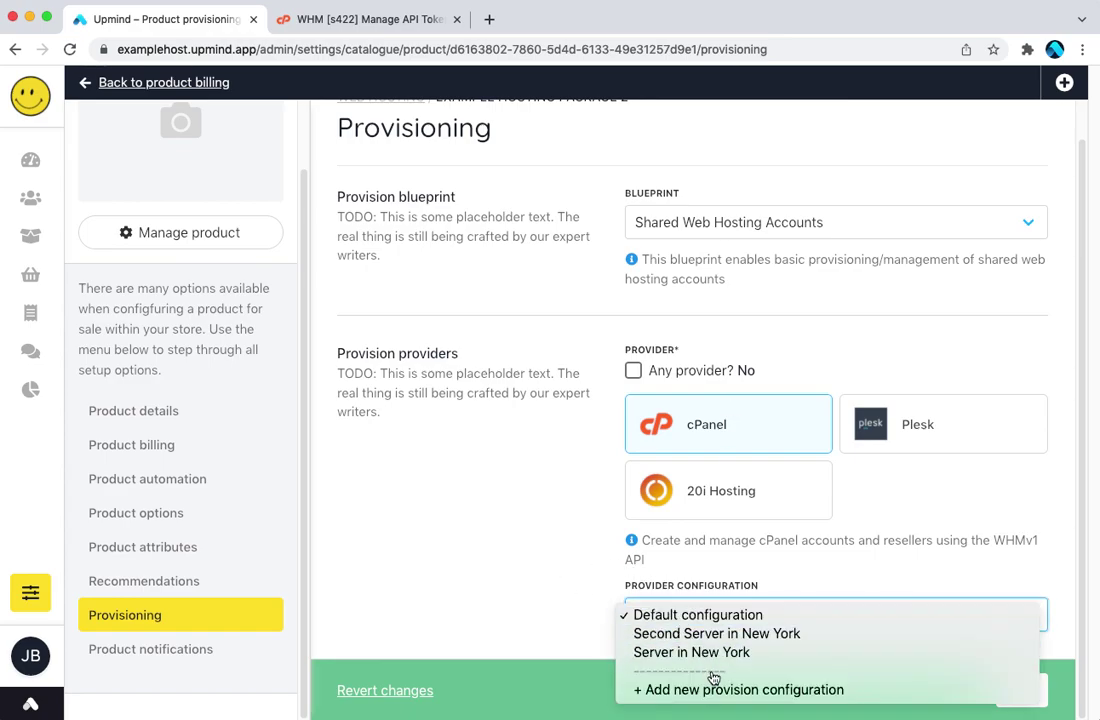
click(727, 618)
click(1018, 690)
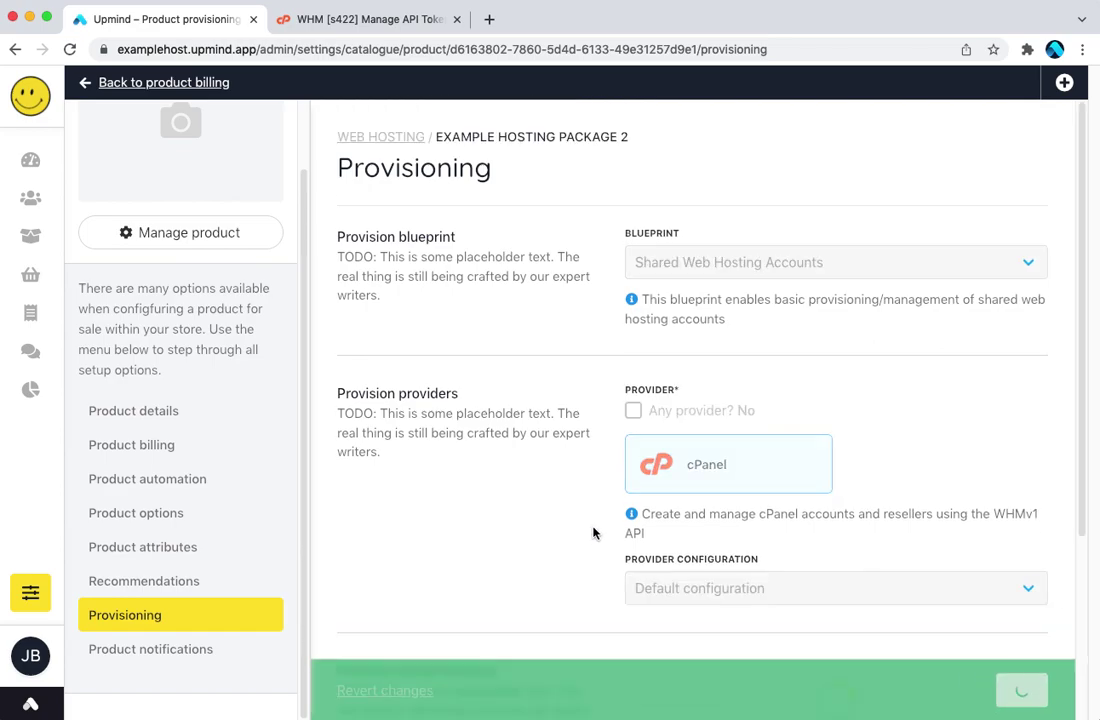
scroll(593, 532, down, 3)
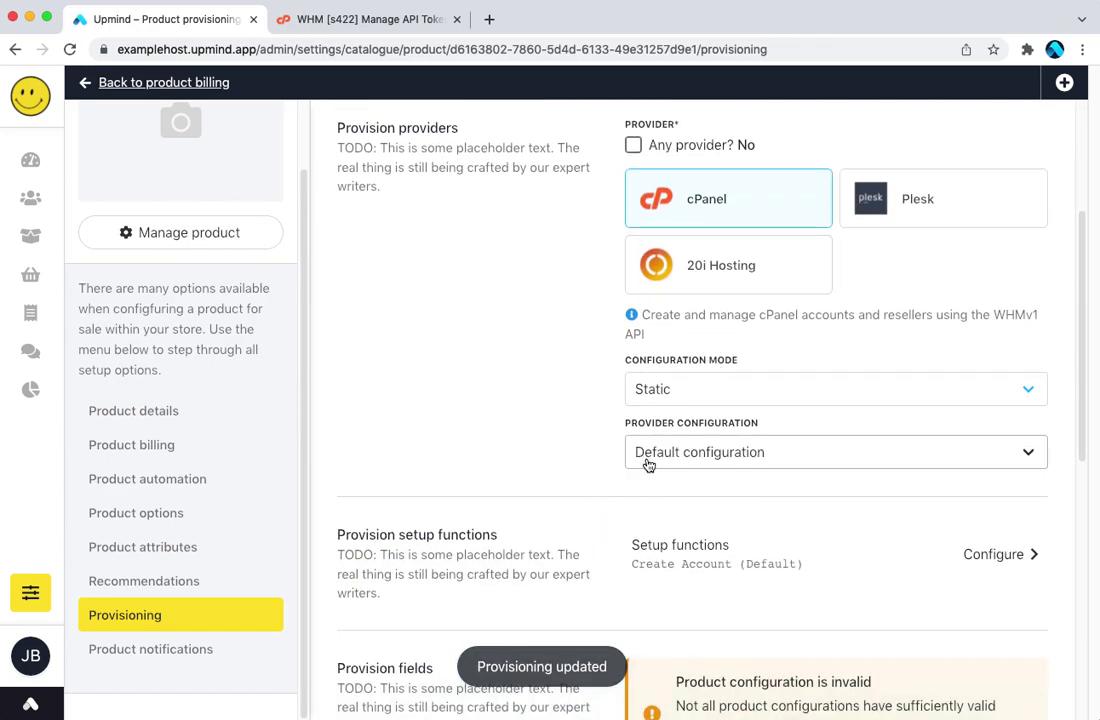
scroll(655, 430, down, 3)
click(668, 265)
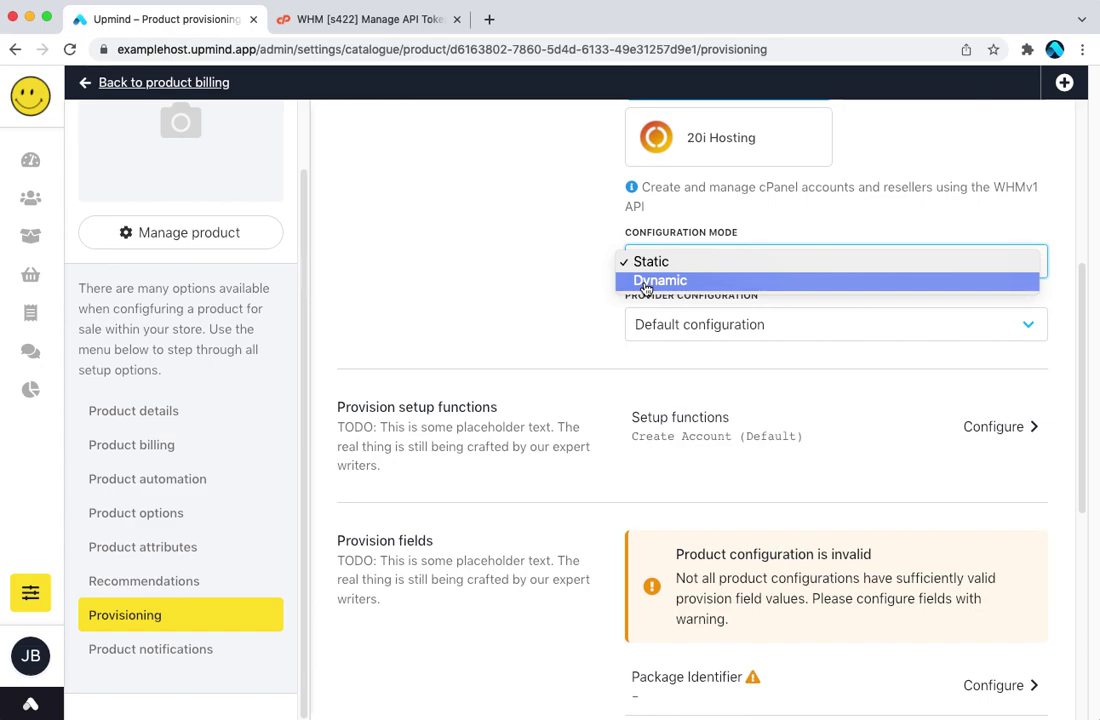
Switch to Dynamic mode and save New York as the product's Location attribute
click(646, 281)
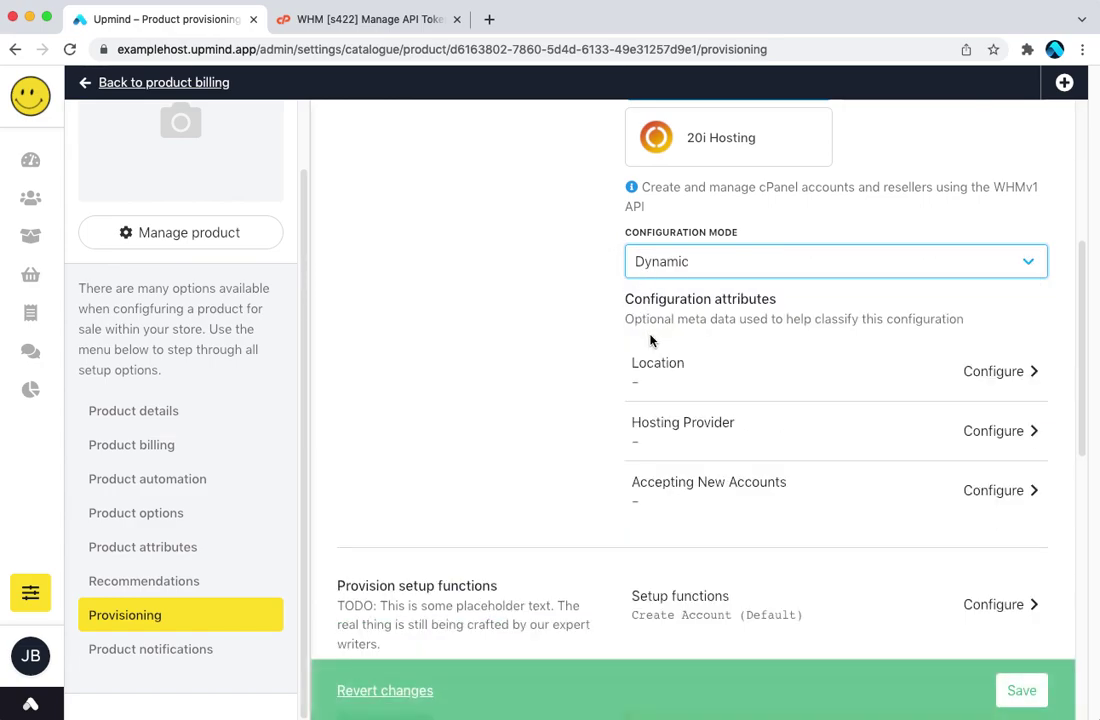
click(717, 393)
click(575, 231)
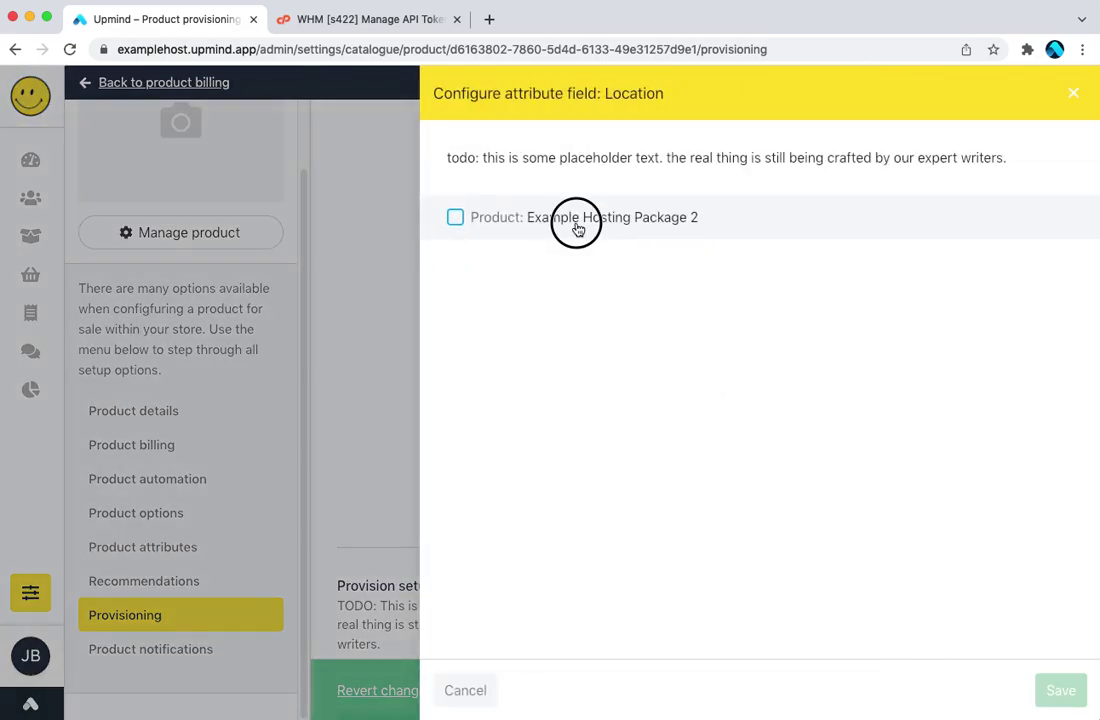
text(New Y)
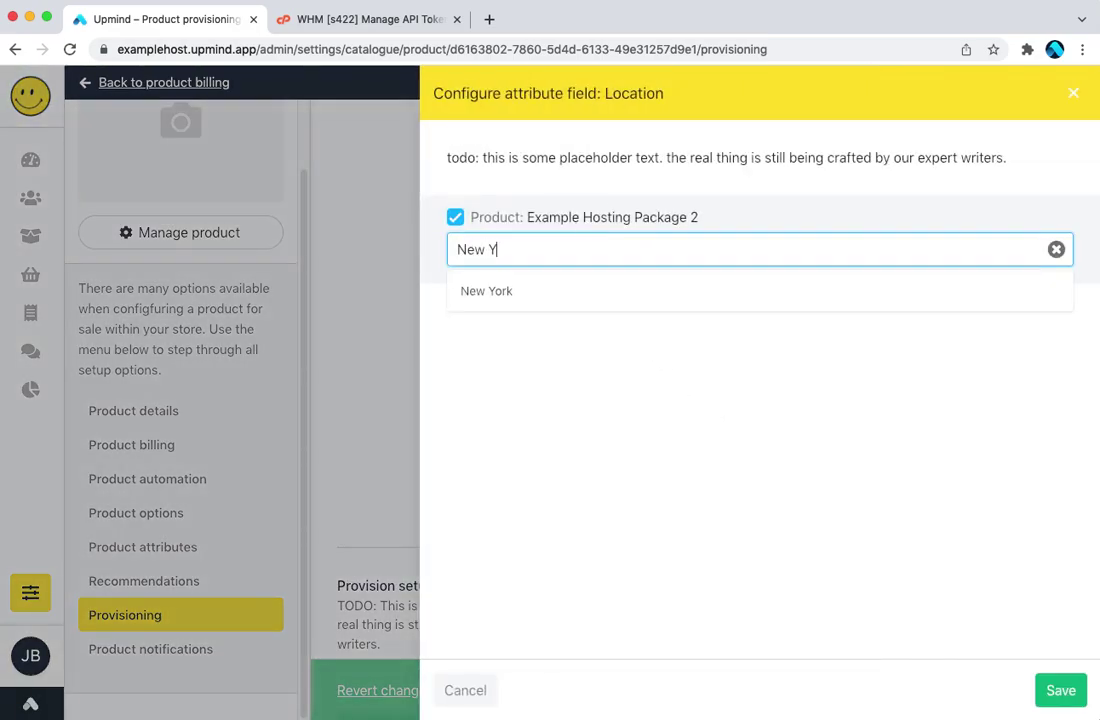
click(614, 290)
click(1061, 690)
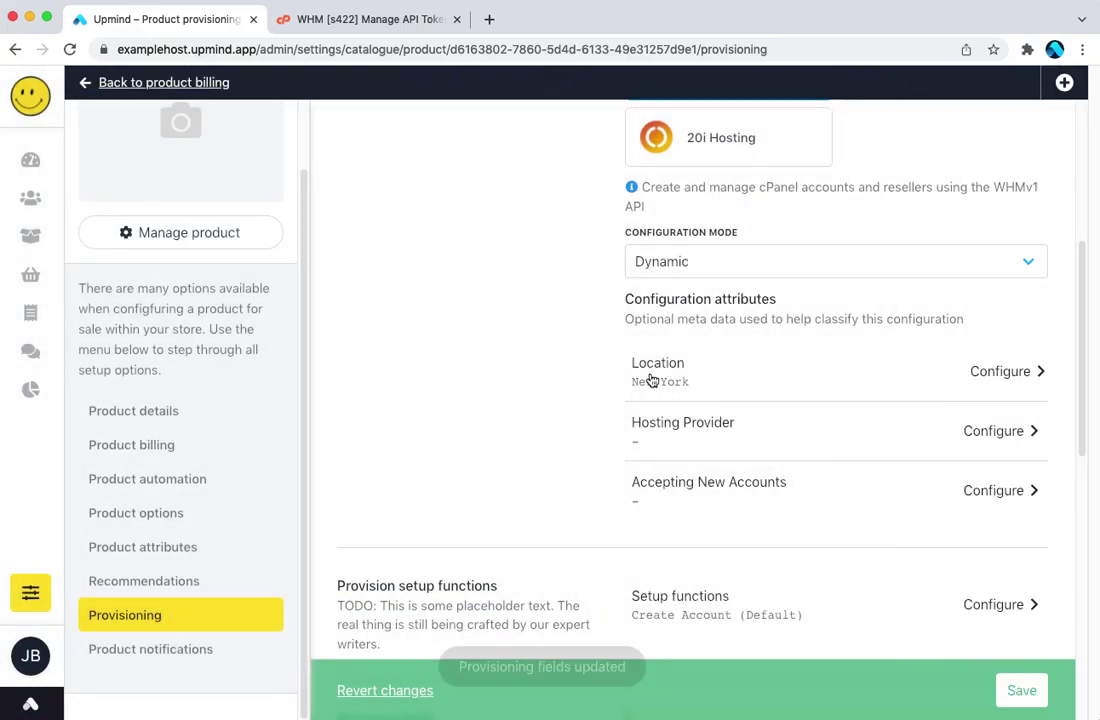
scroll(669, 420, up, 3)
scroll(669, 420, down, 3)
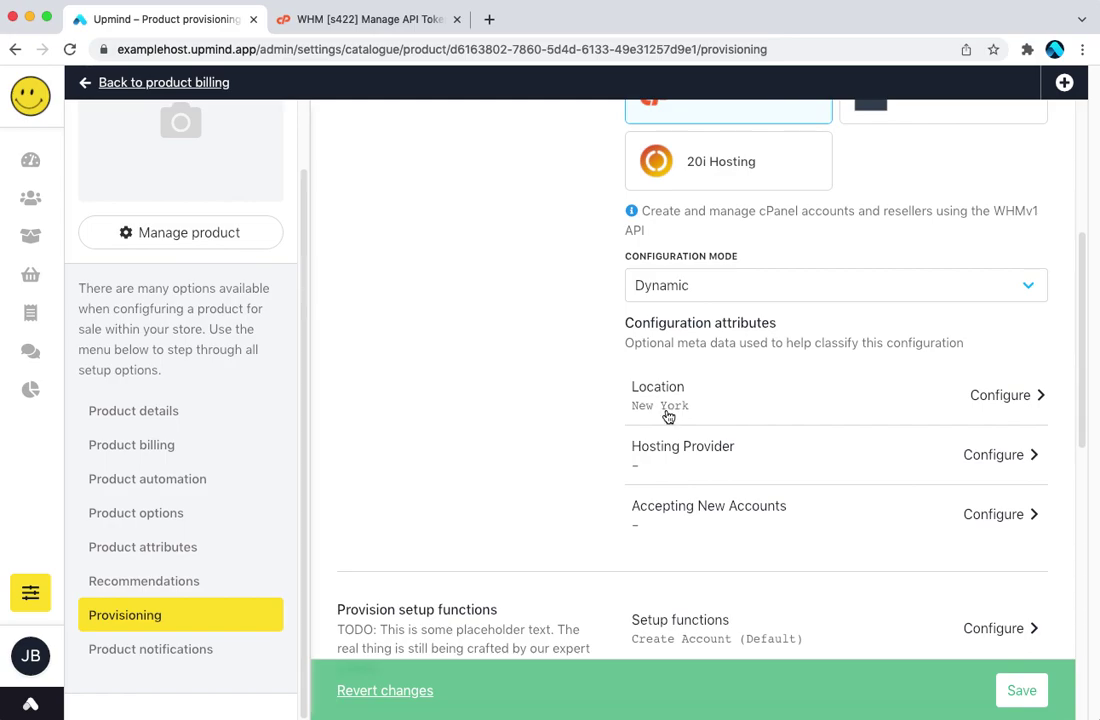
Switch back to Static mode and select the Second Server in New York configuration
click(668, 290)
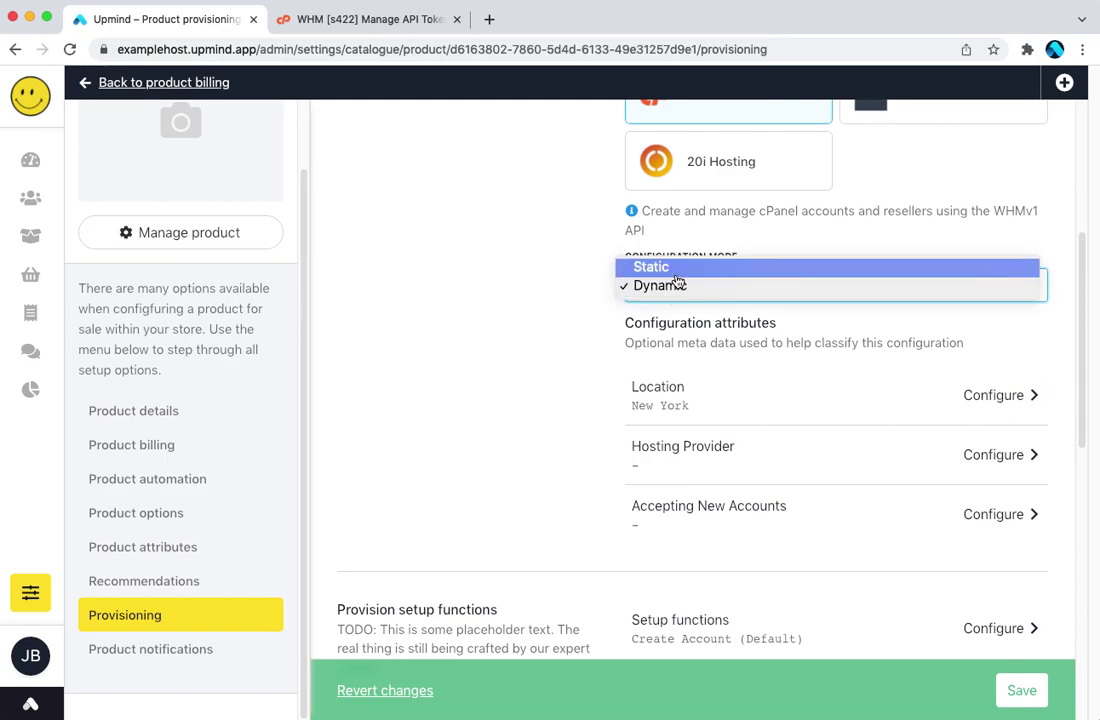
click(672, 270)
click(690, 342)
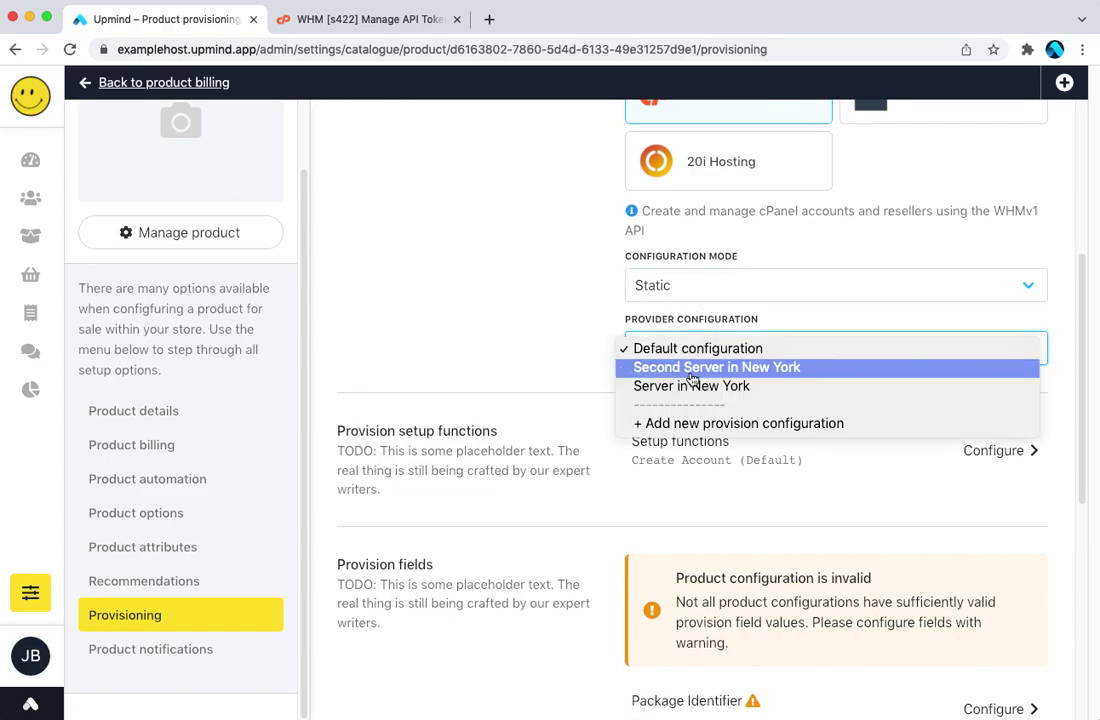
click(691, 375)
scroll(527, 414, down, 3)
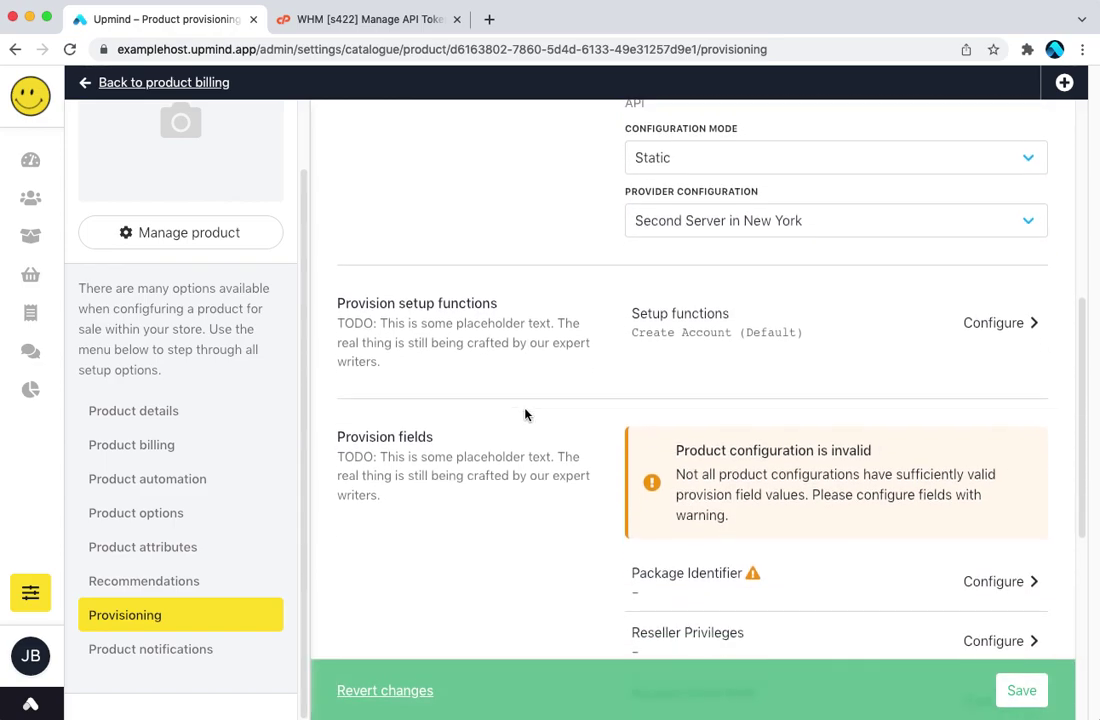
scroll(679, 460, down, 1)
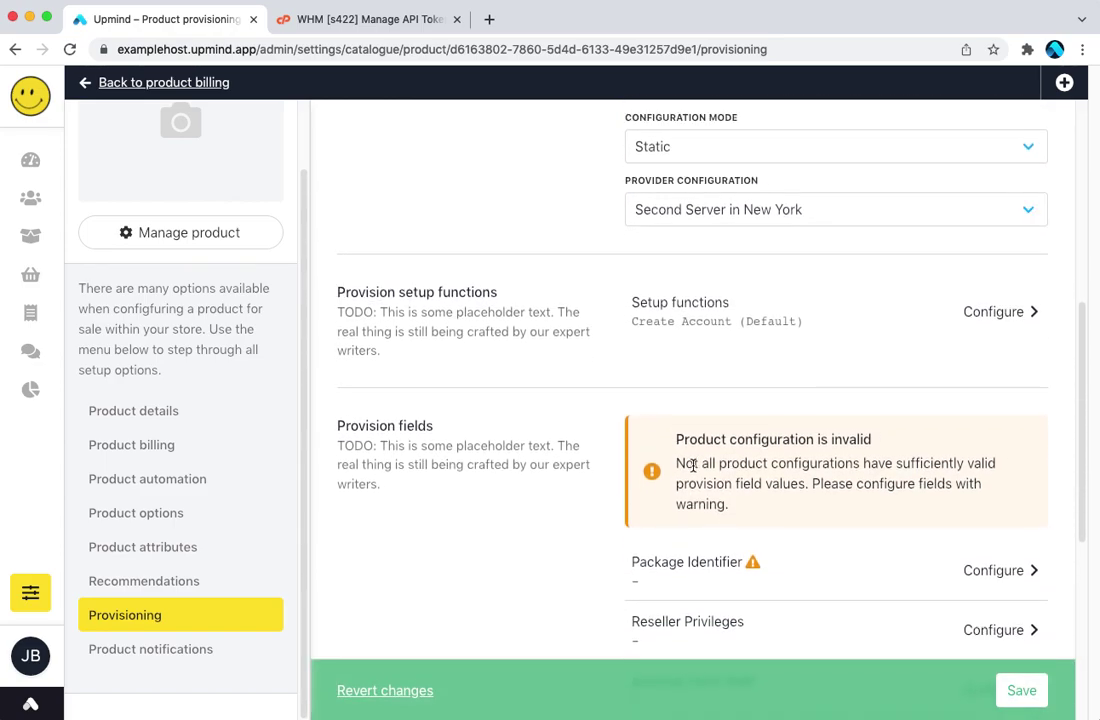
scroll(693, 465, down, 5)
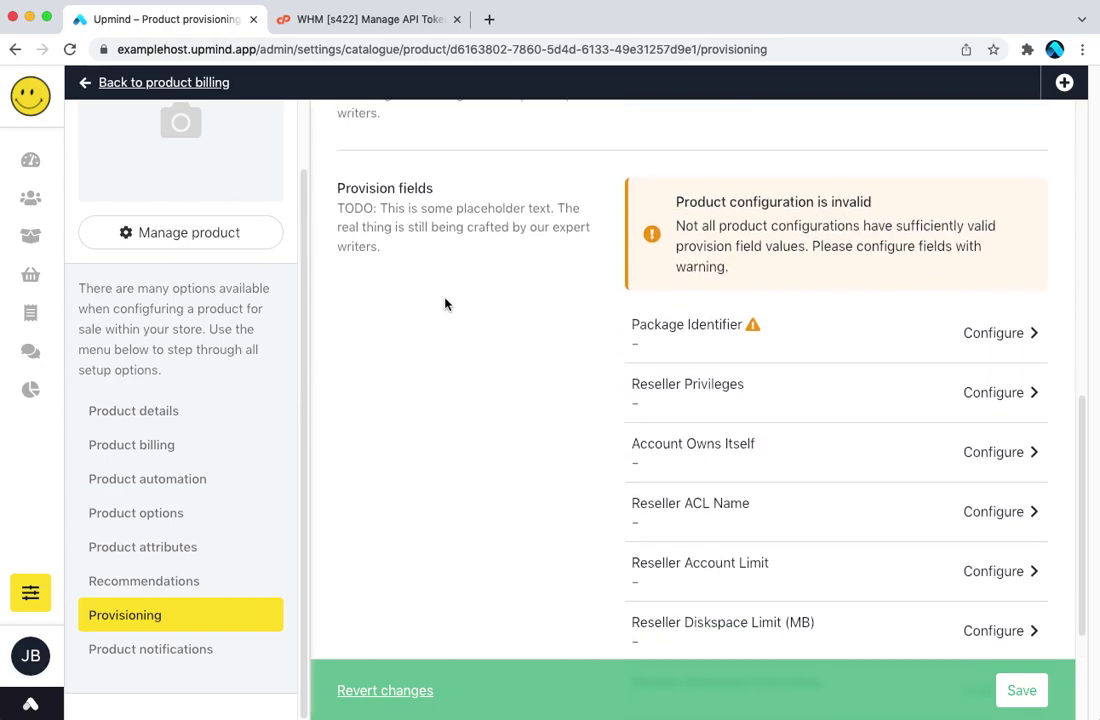
scroll(646, 430, up, 2)
scroll(719, 476, down, 6)
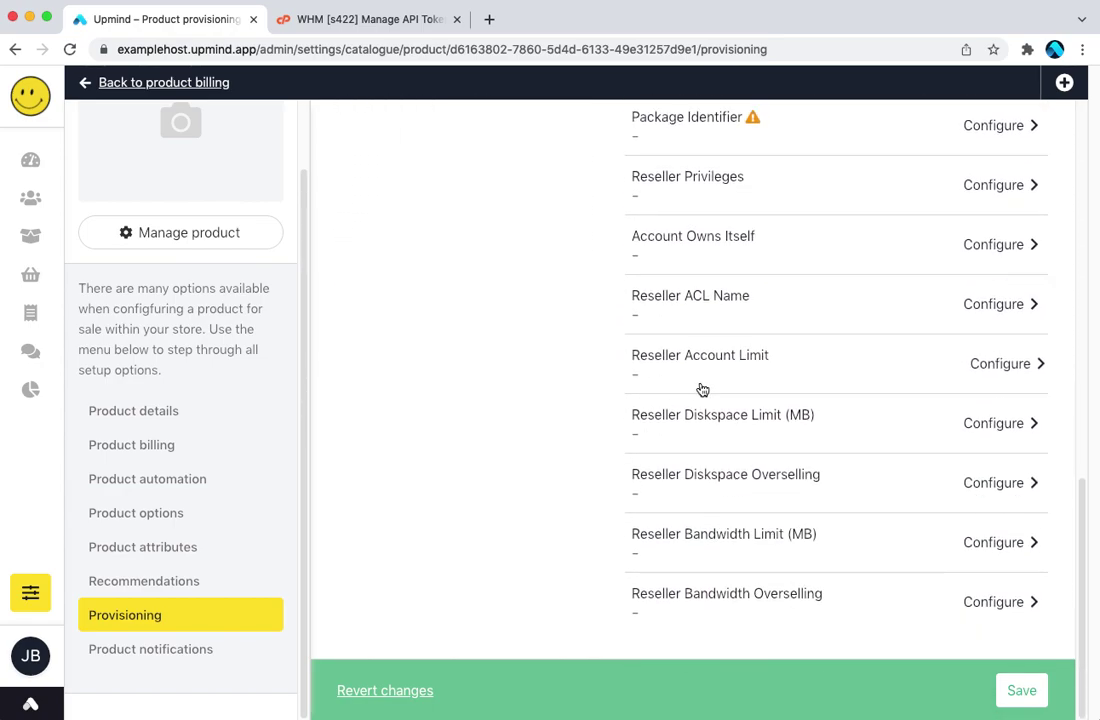
scroll(705, 300, up, 3)
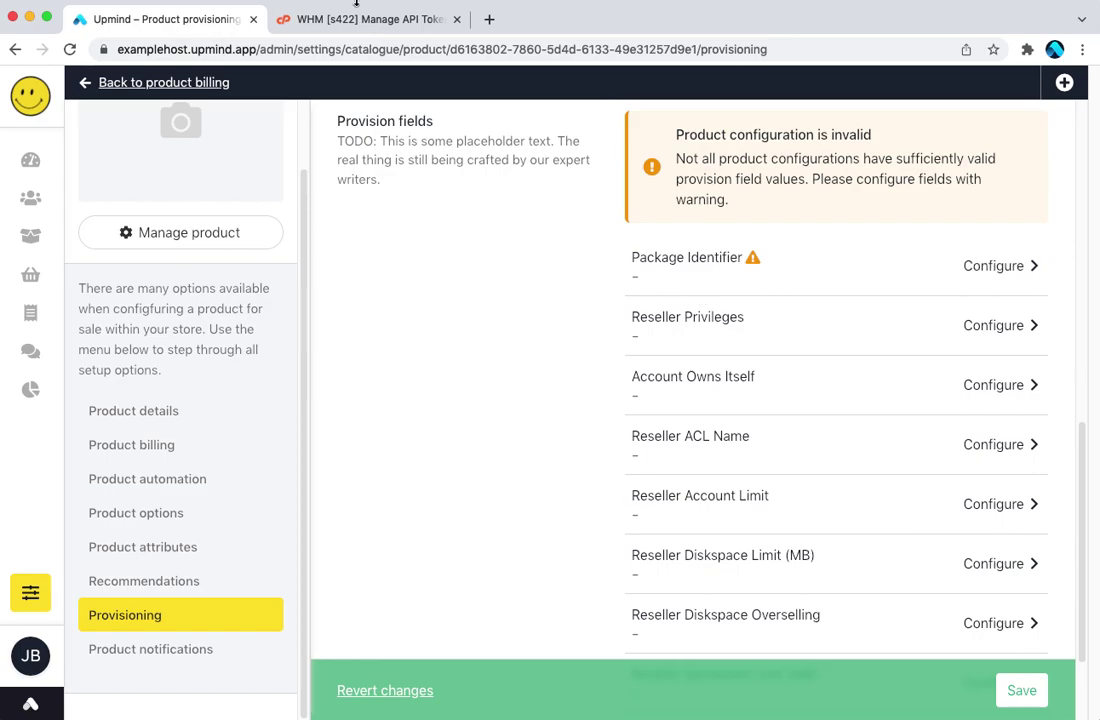
click(328, 22)
Create a WHM package named Package2 with fixed disk quota and monthly bandwidth of 1
double_click(80, 152)
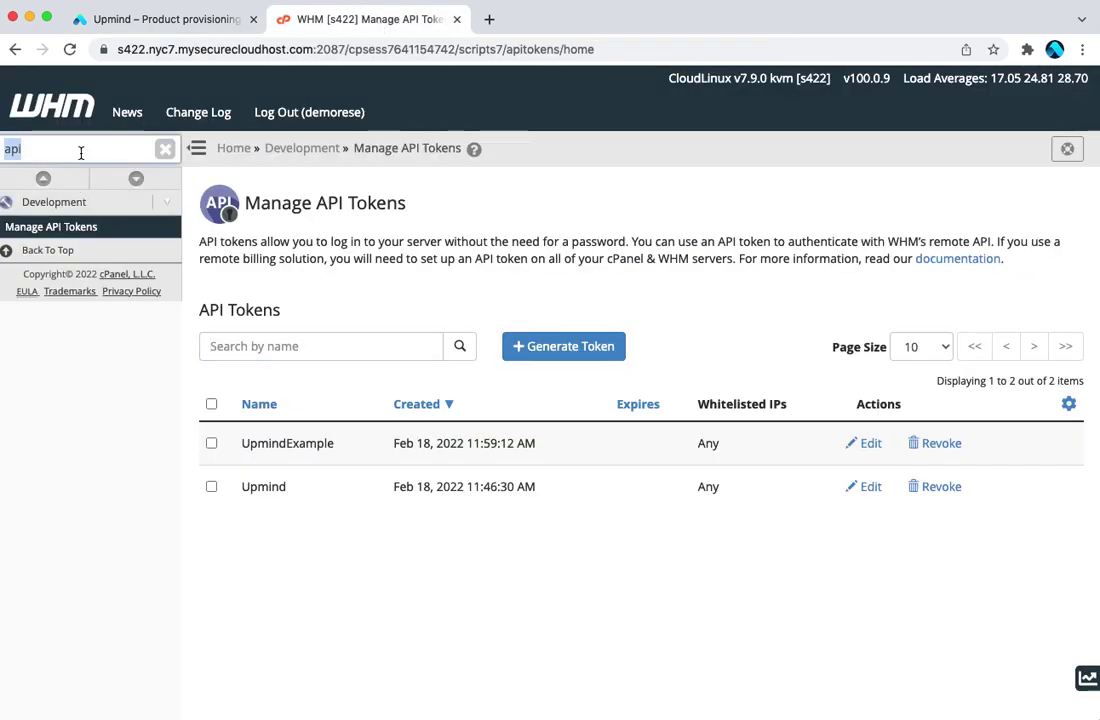
text(pack)
click(135, 283)
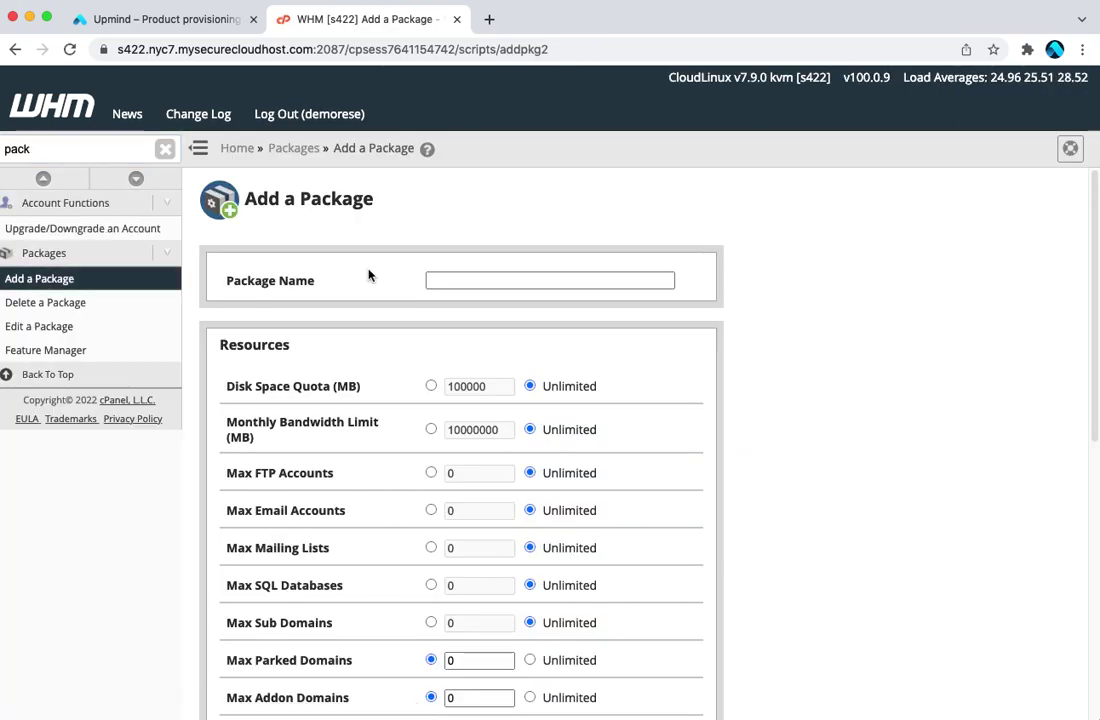
click(479, 276)
text(Package2)
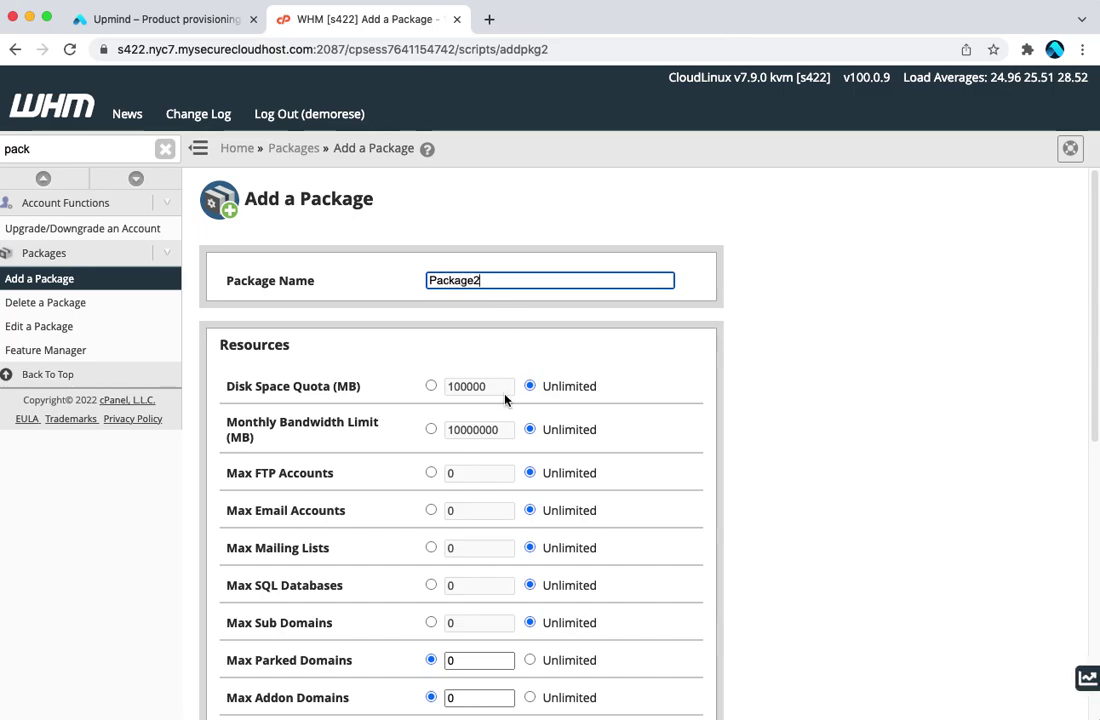
click(430, 388)
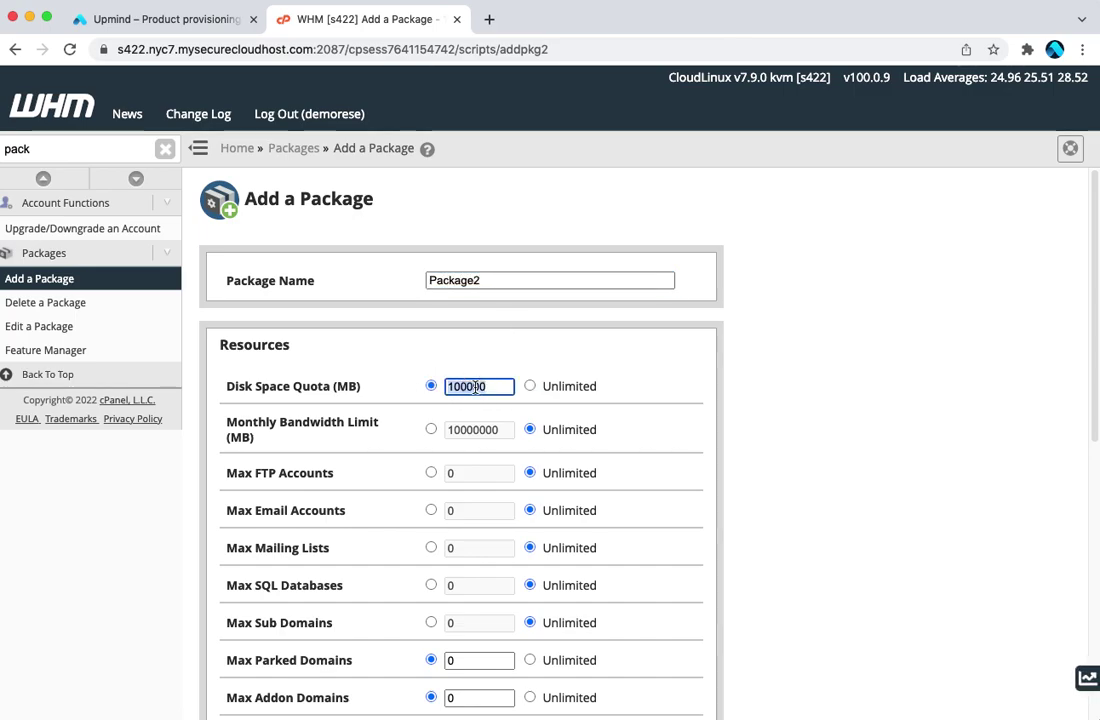
text(1)
click(431, 429)
text(1)
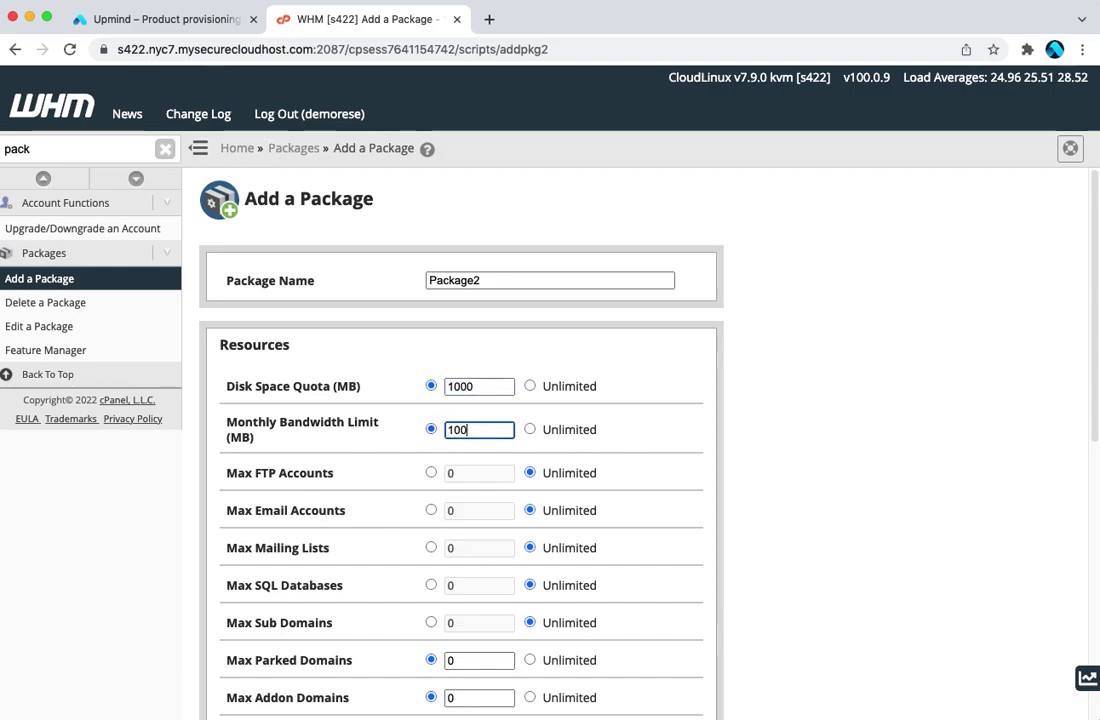
scroll(700, 428, down, 2)
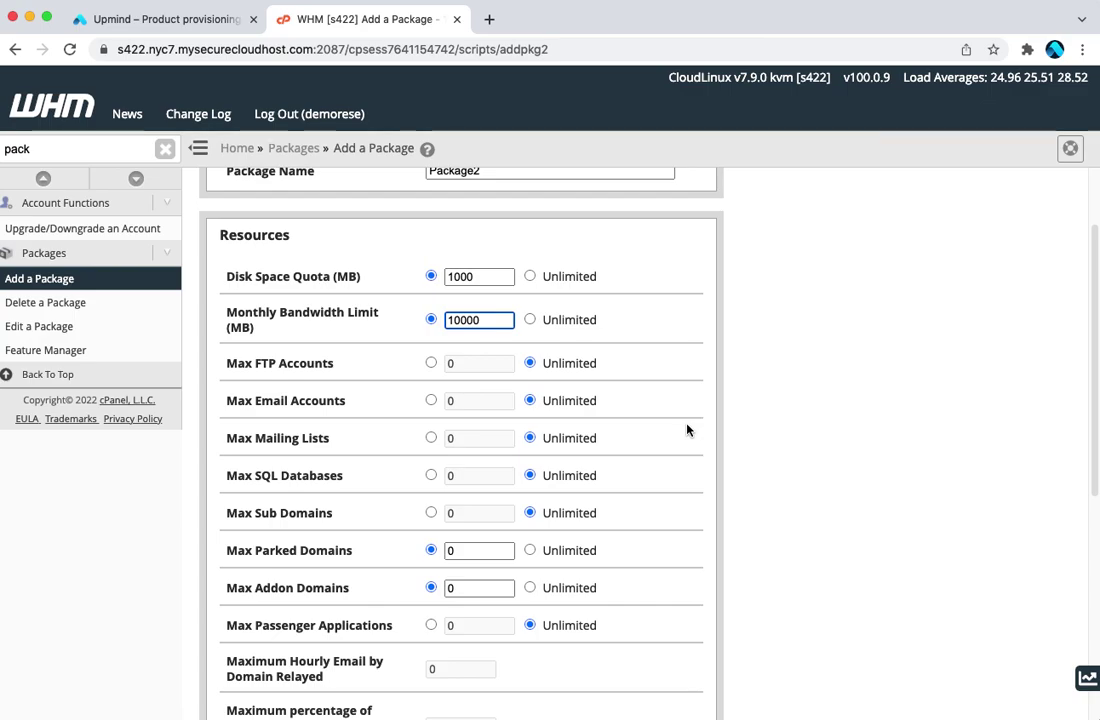
scroll(683, 432, down, 5)
scroll(680, 437, down, 2)
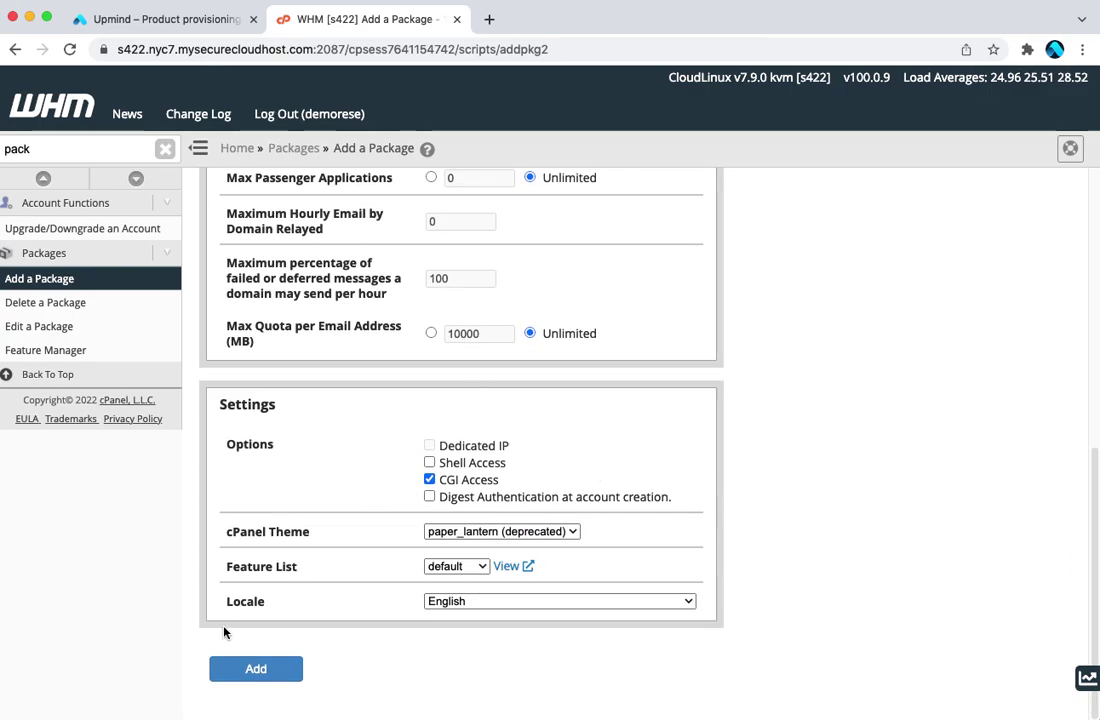
click(276, 662)
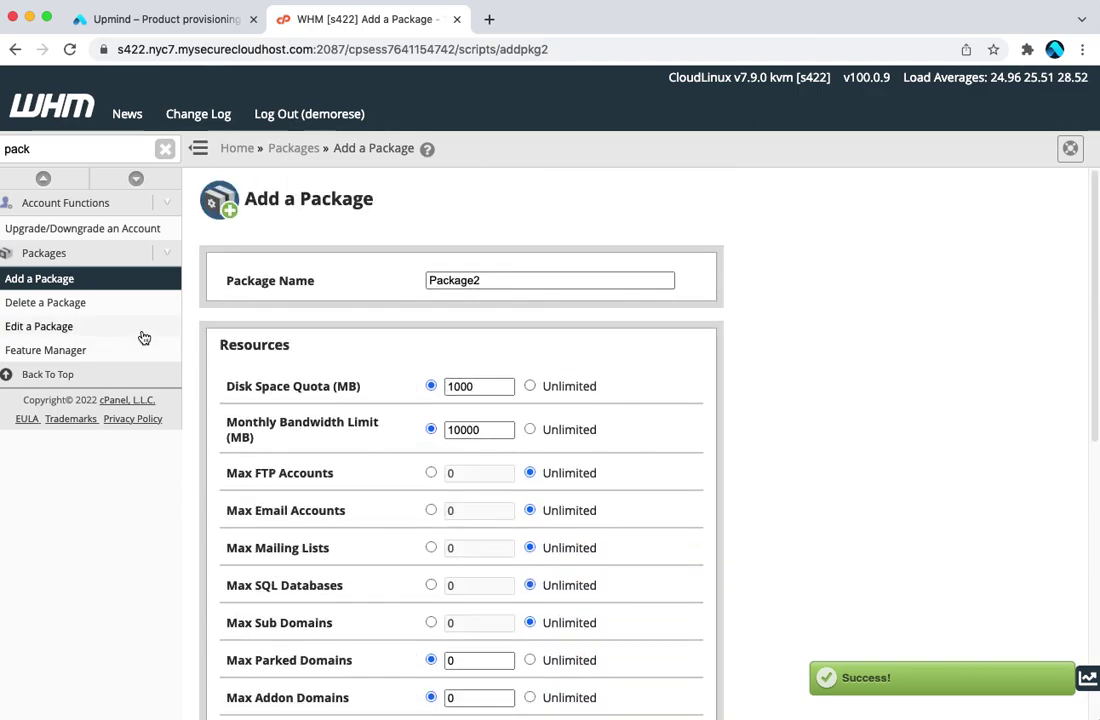
Open demorese_Package2 under Edit a Package and select its package name for copying
click(145, 336)
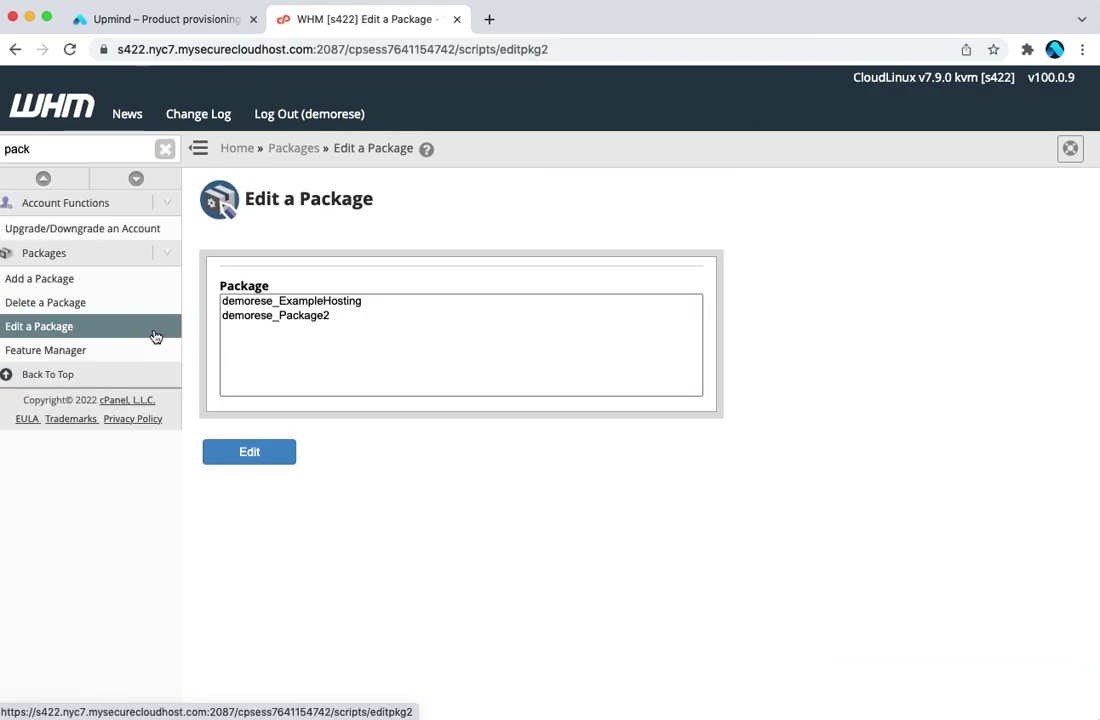
click(275, 316)
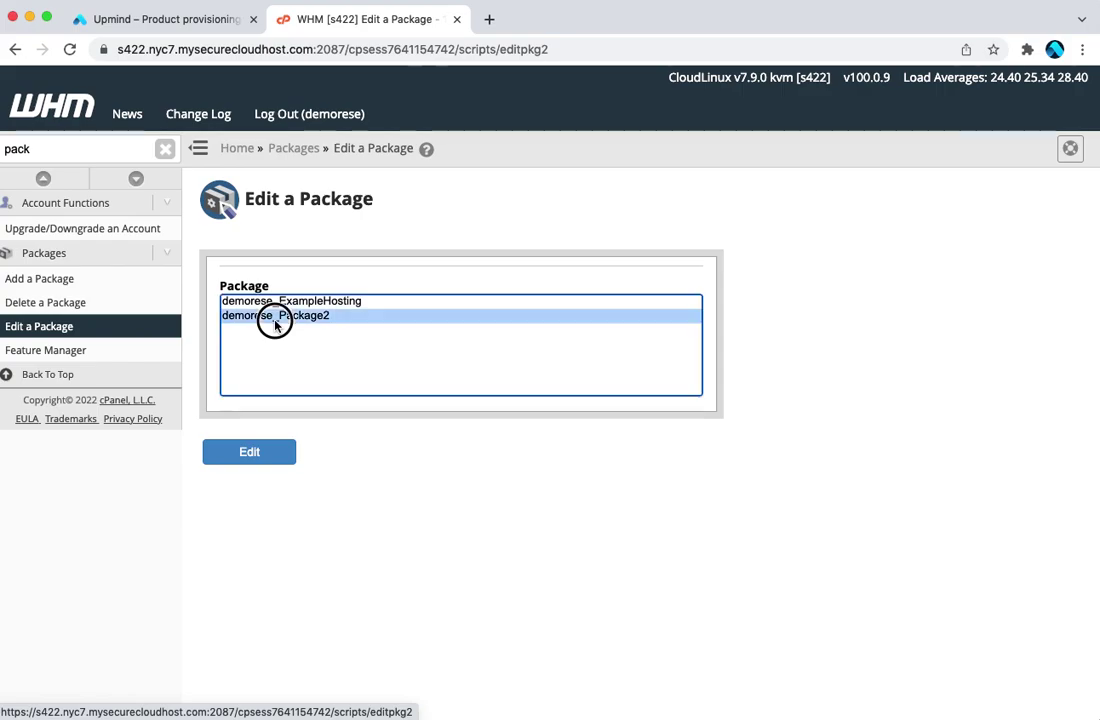
click(248, 451)
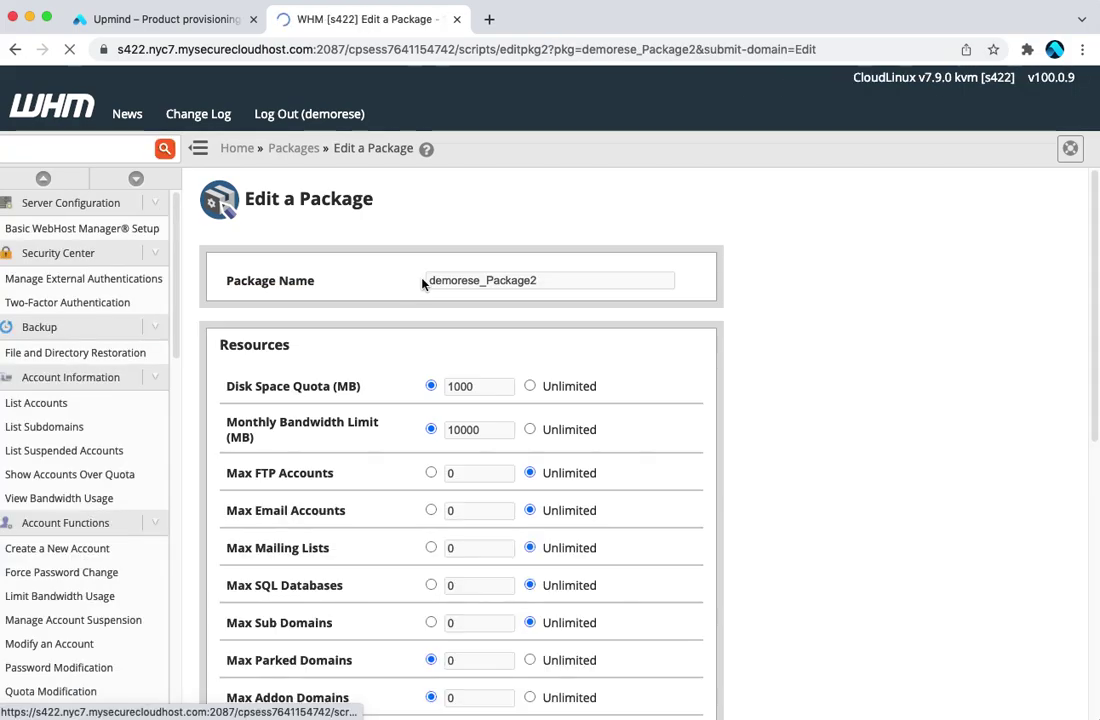
double_click(527, 281)
key(super+c)
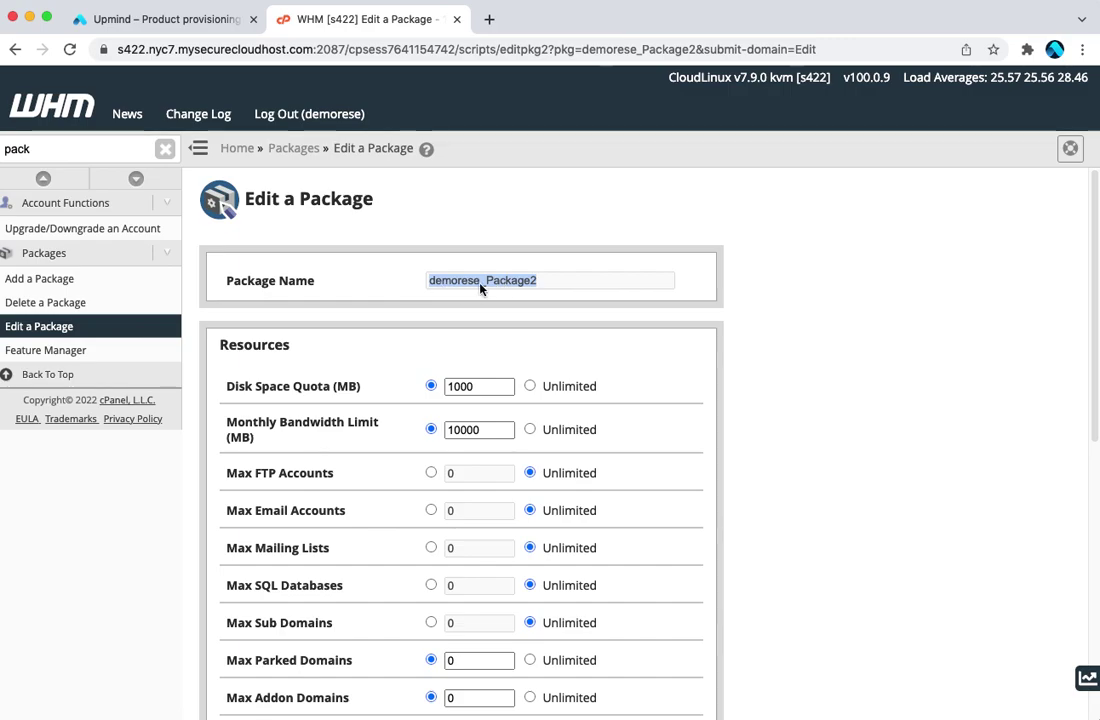
click(172, 30)
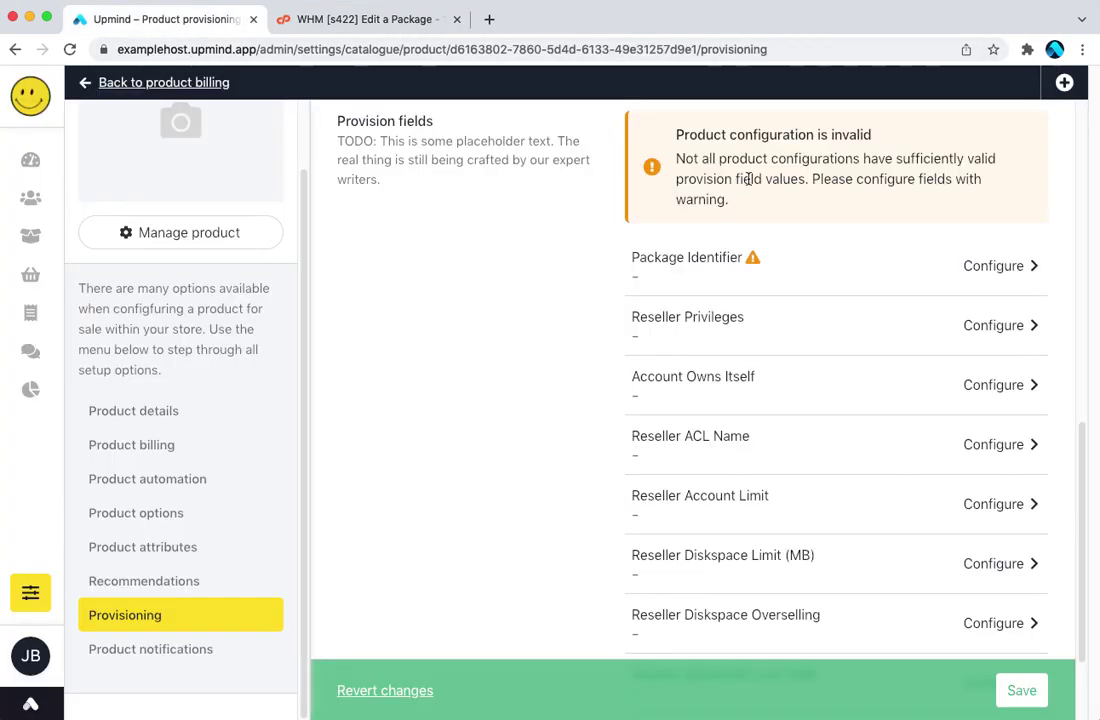
Set Package Identifier to demorese_Package2 for Example Hosting Package 2, save, and return to Clients
click(1005, 264)
click(672, 306)
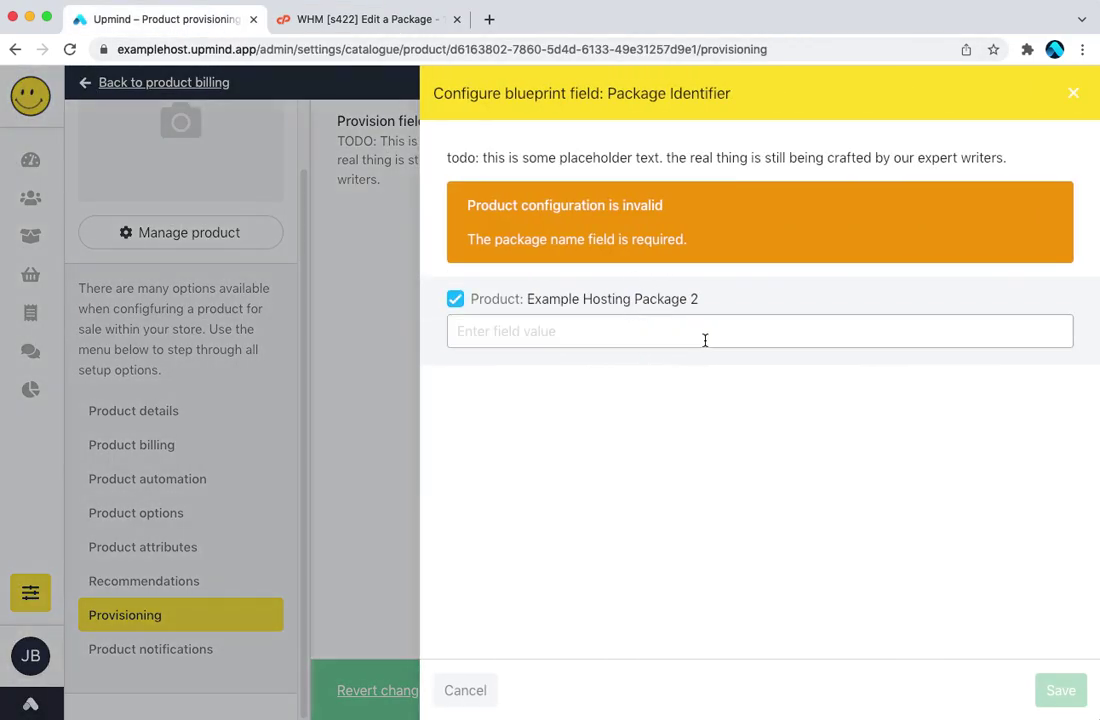
click(705, 340)
key(super+v)
click(1060, 689)
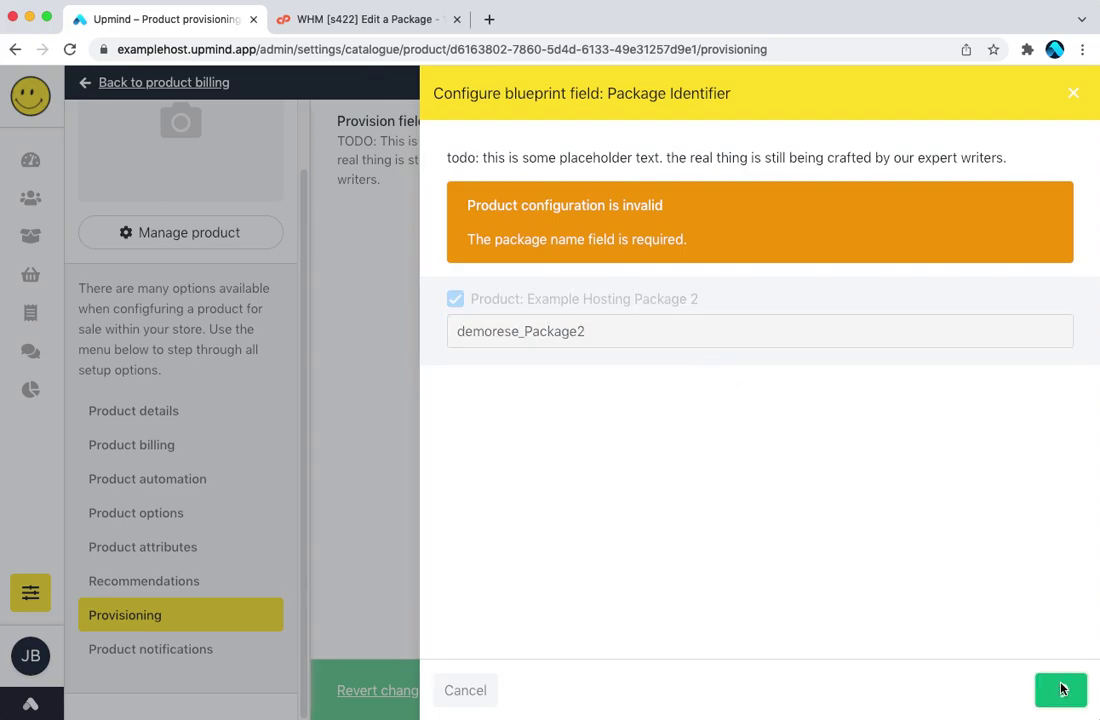
click(1031, 700)
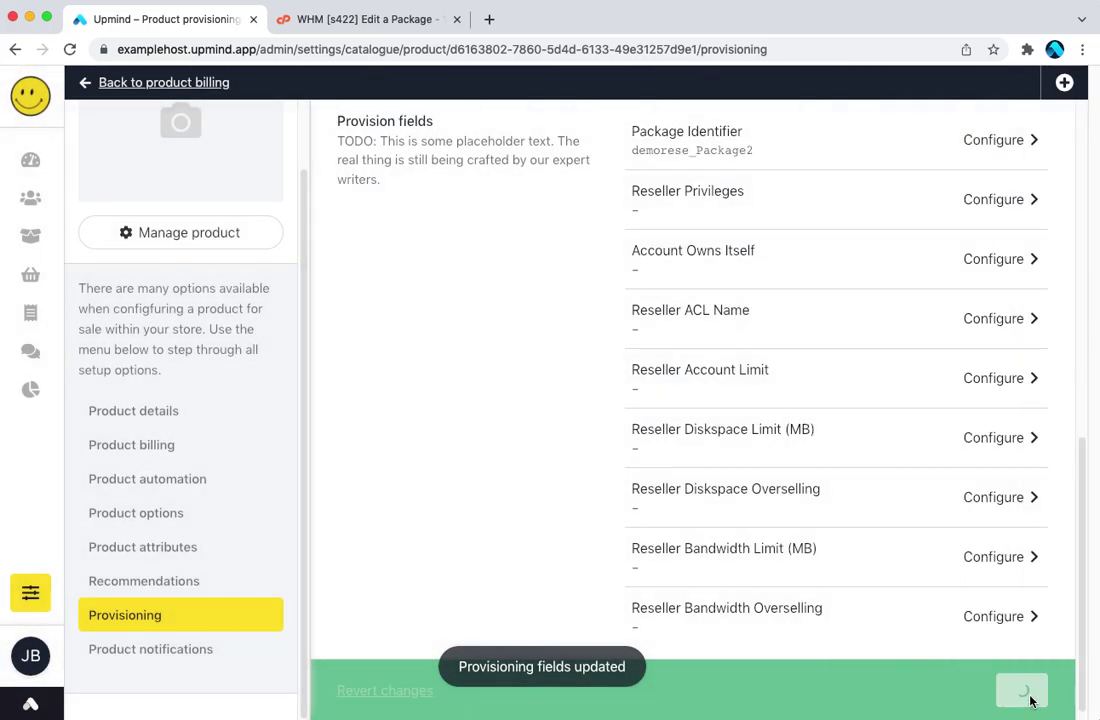
mouse_move(35, 222)
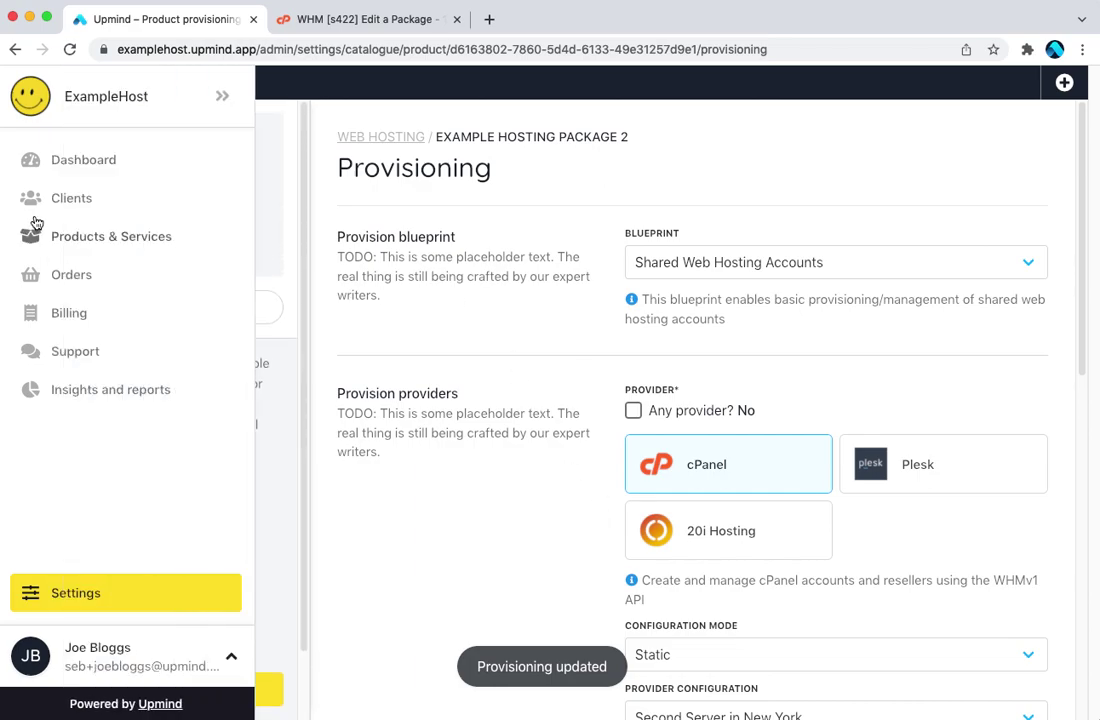
click(42, 205)
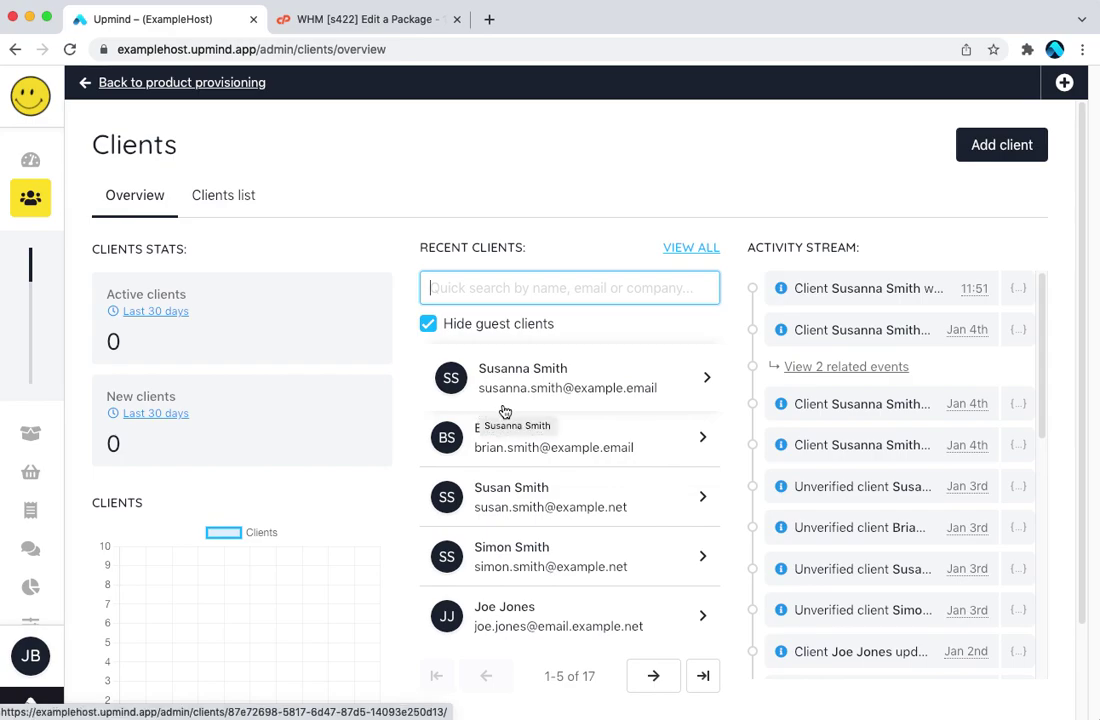
Open the client's overview and impersonate the client from Manage client
click(523, 427)
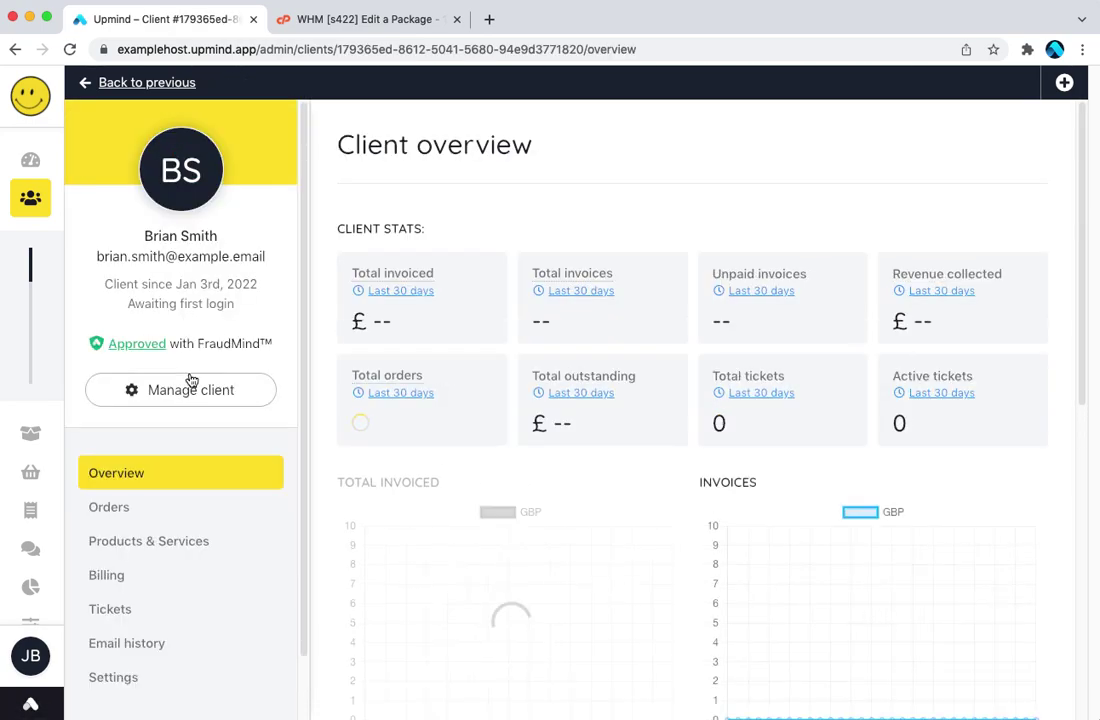
click(190, 390)
click(193, 482)
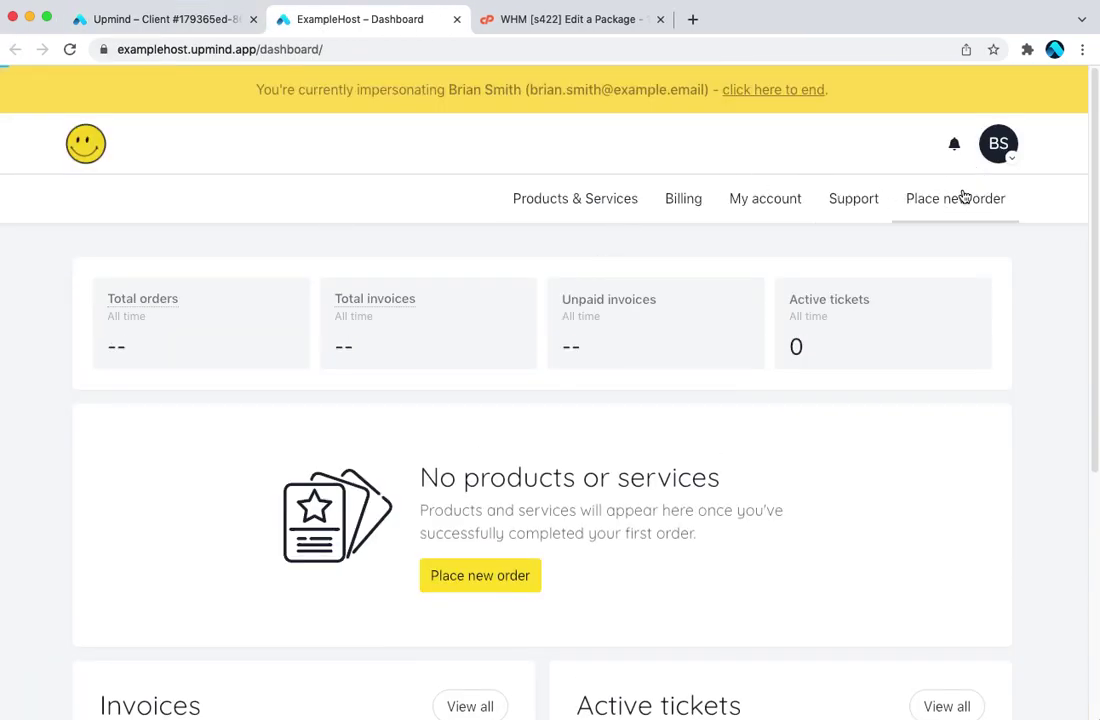
Order Example Hosting Package 2 for testdomainhosting.com and check out with Pay later
click(960, 197)
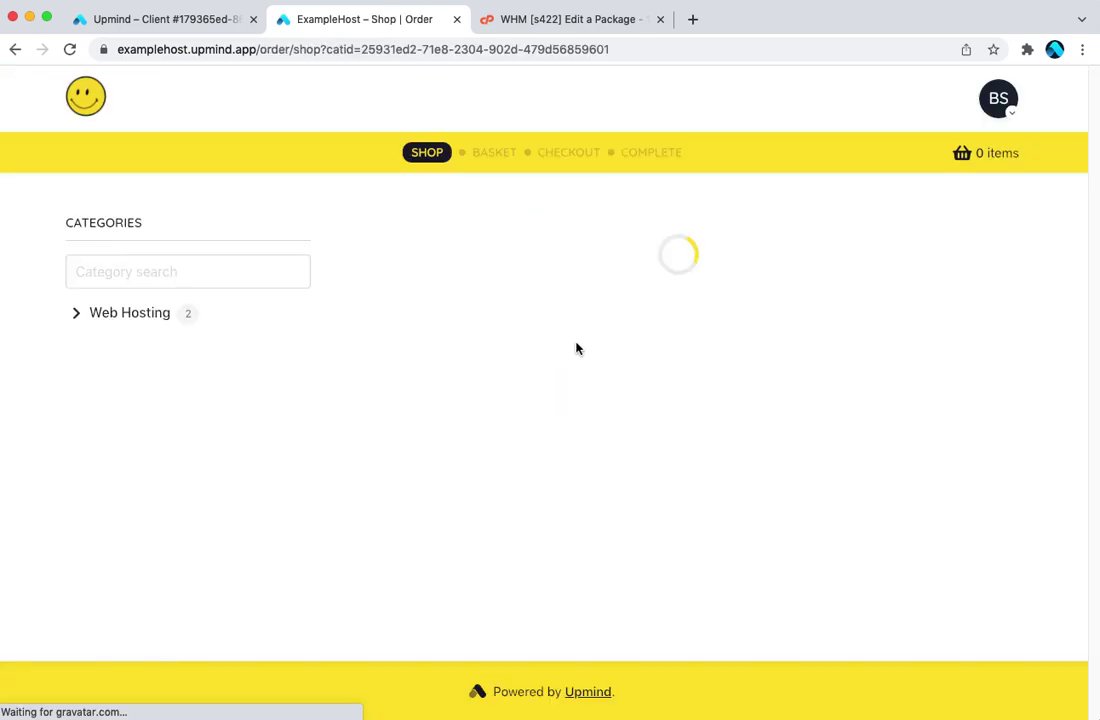
click(897, 467)
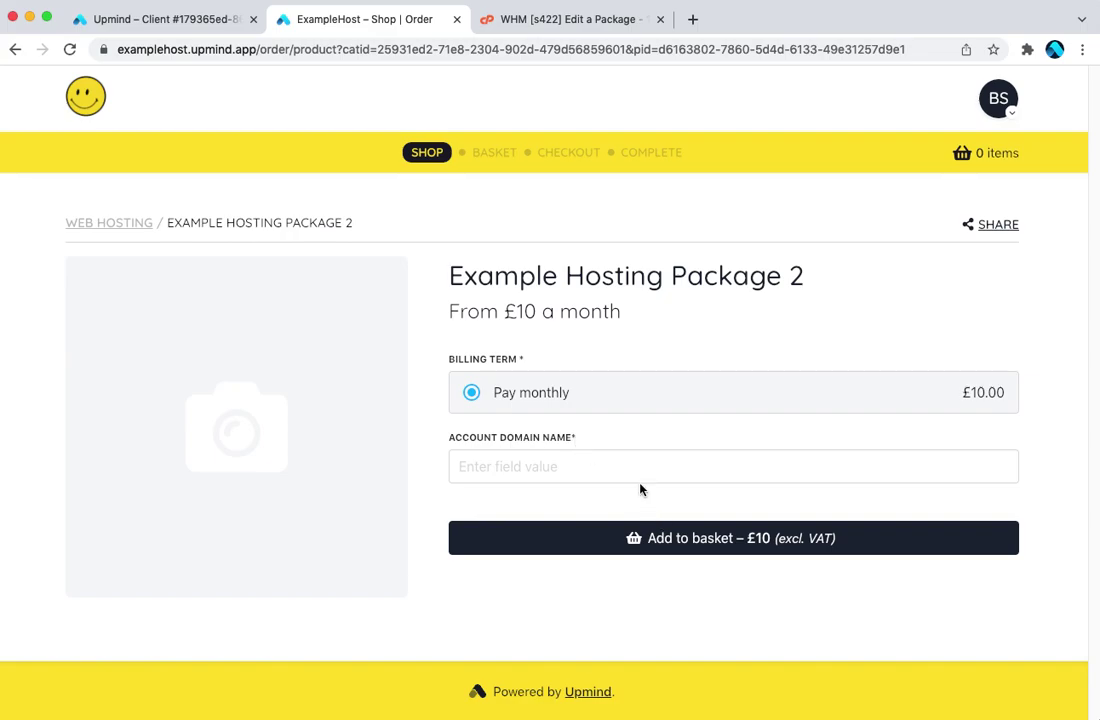
click(633, 467)
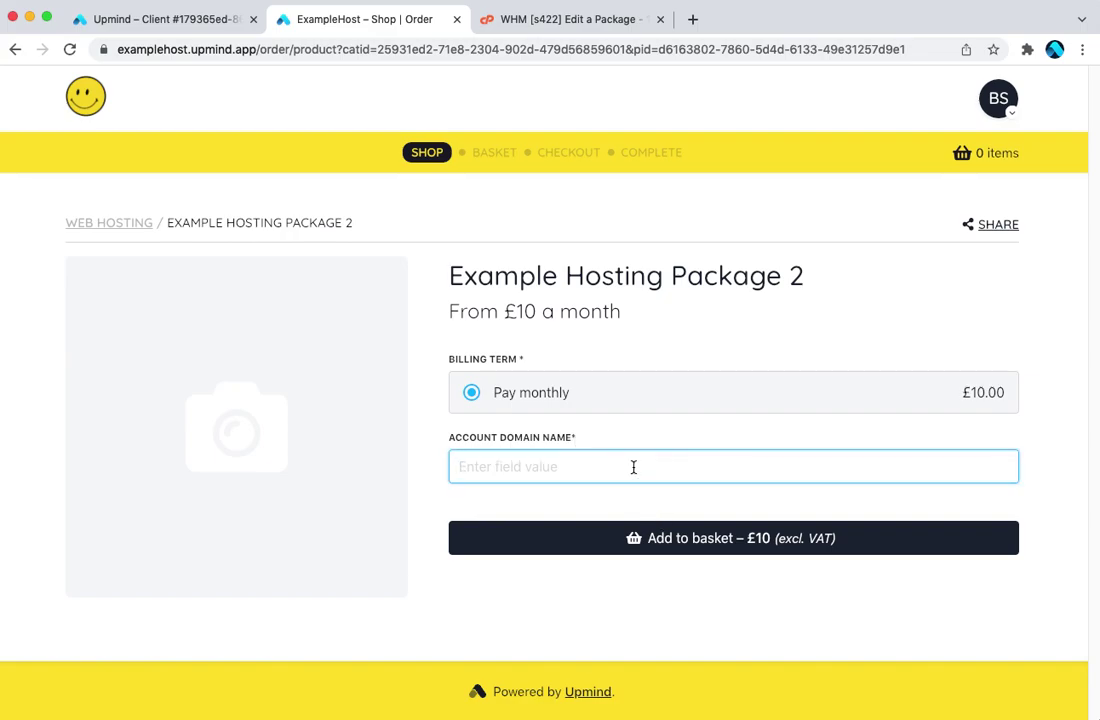
text(testdoma)
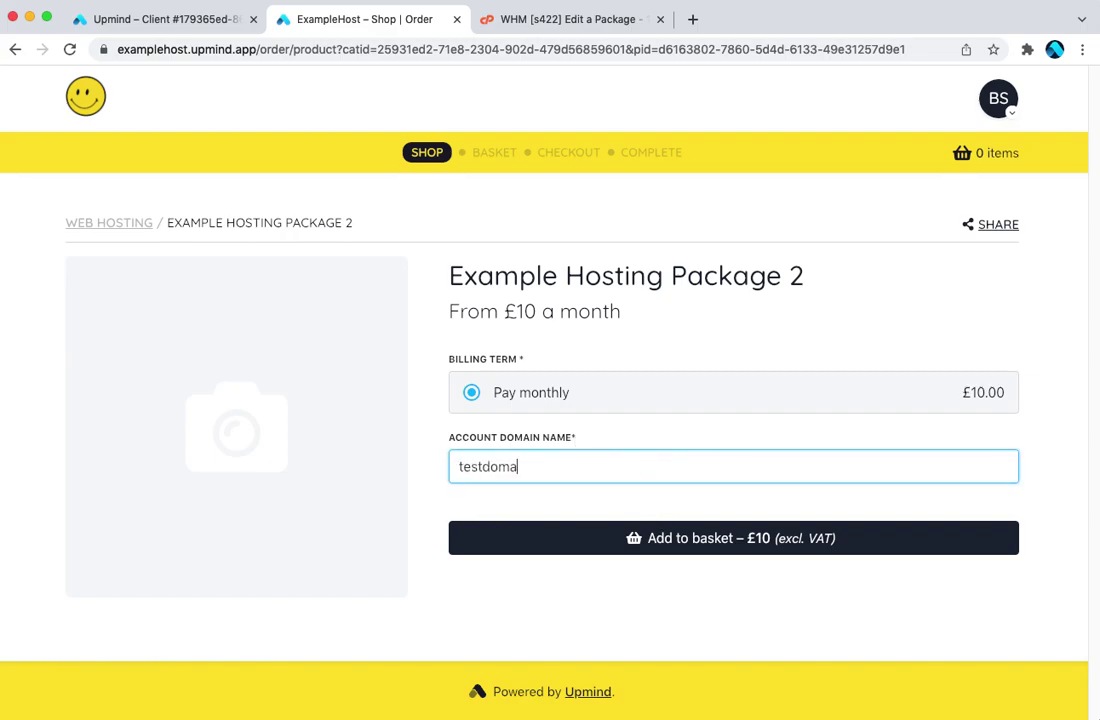
text(inhosting.com)
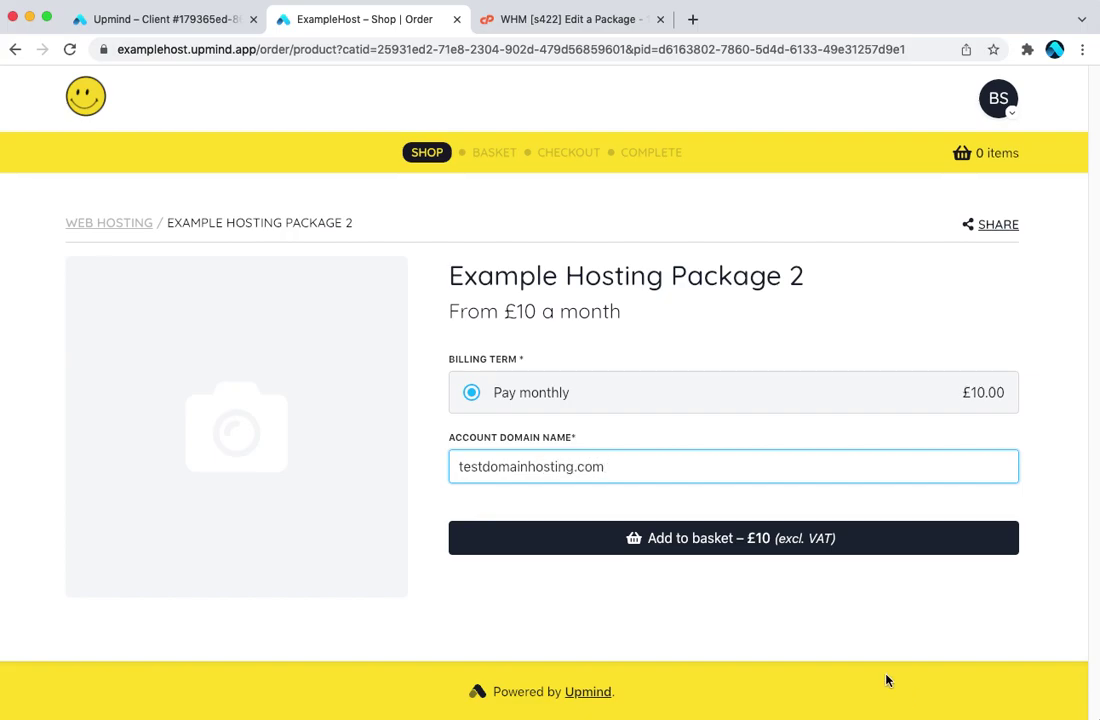
click(810, 539)
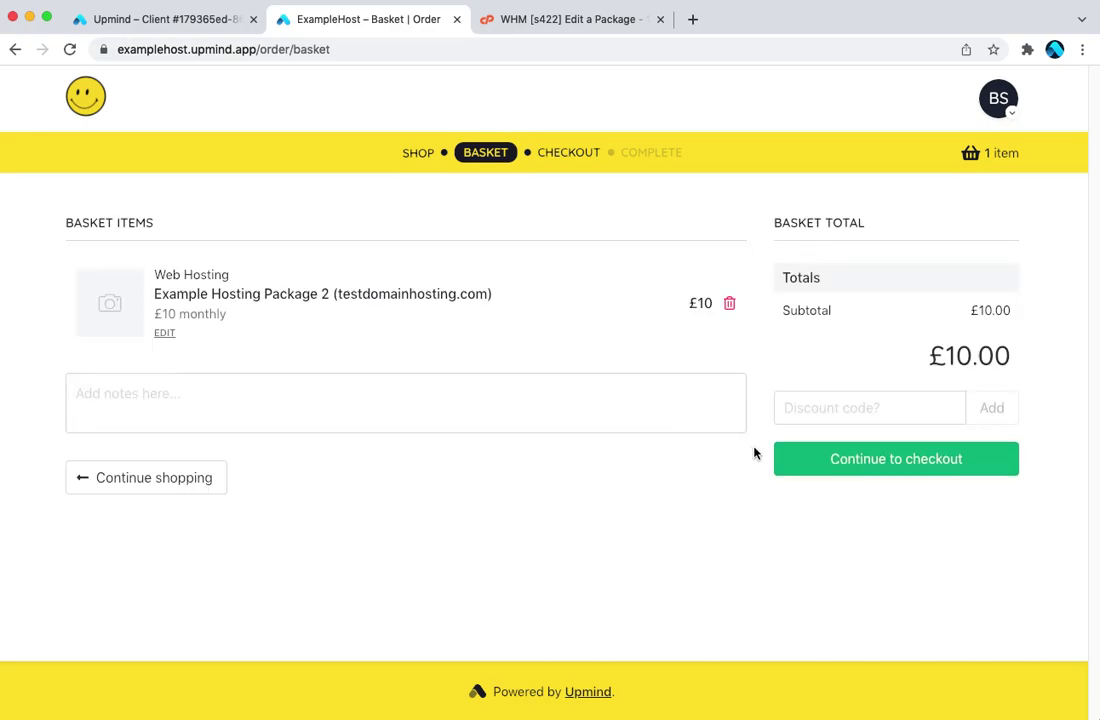
click(881, 459)
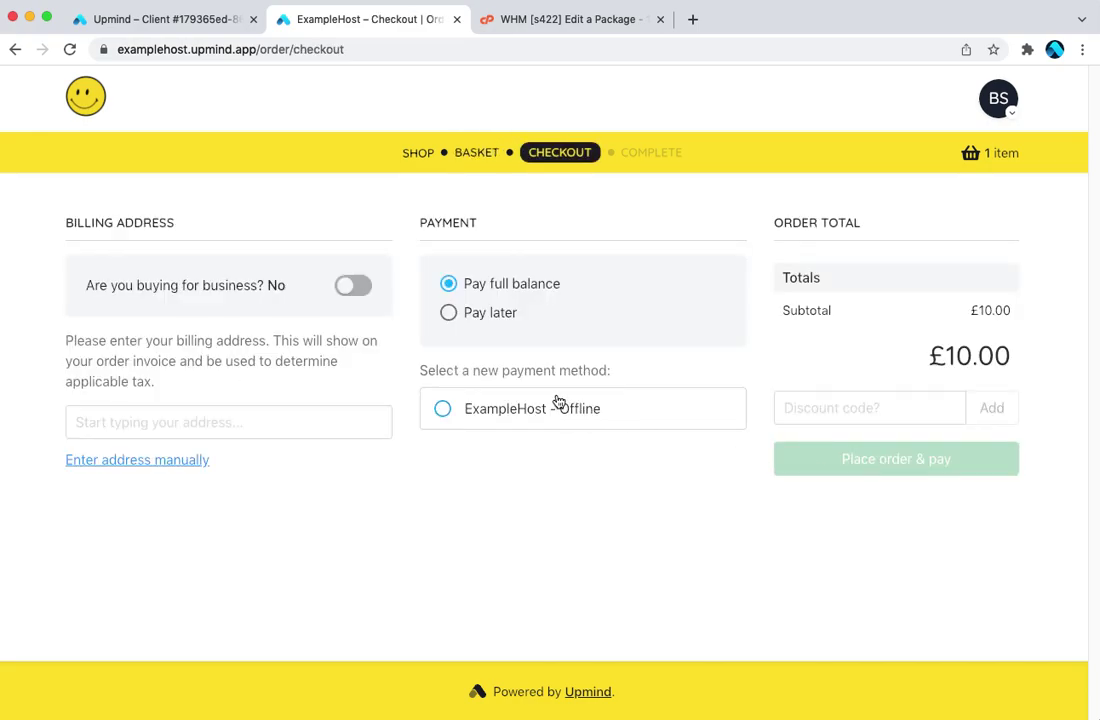
click(508, 314)
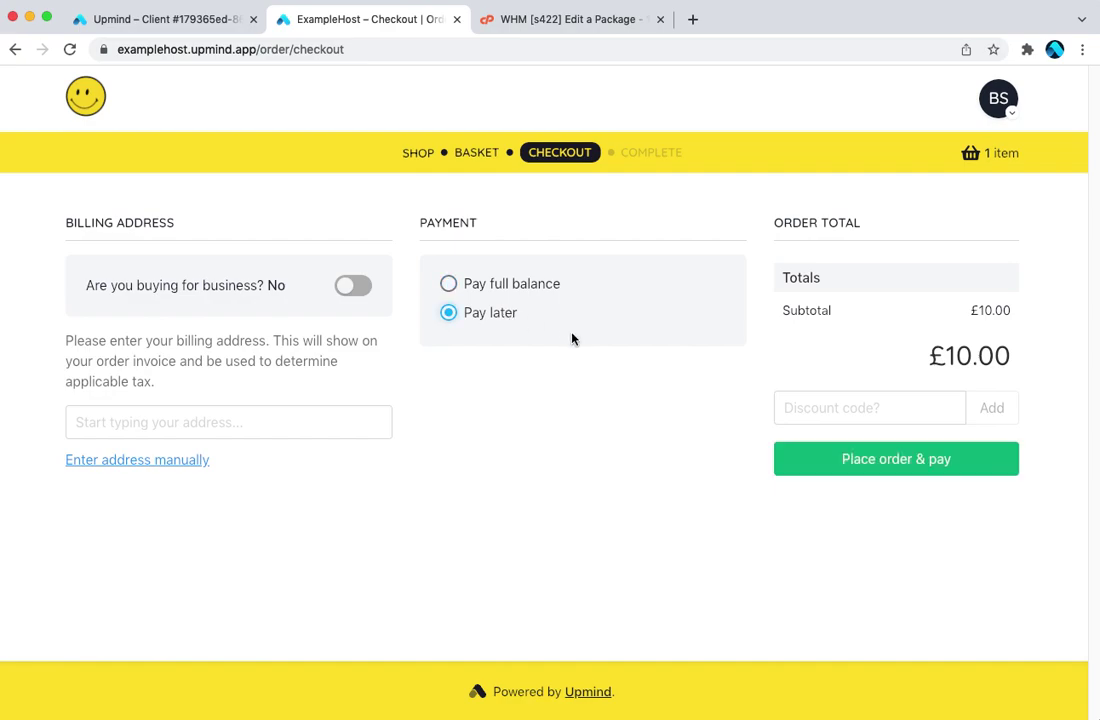
click(903, 466)
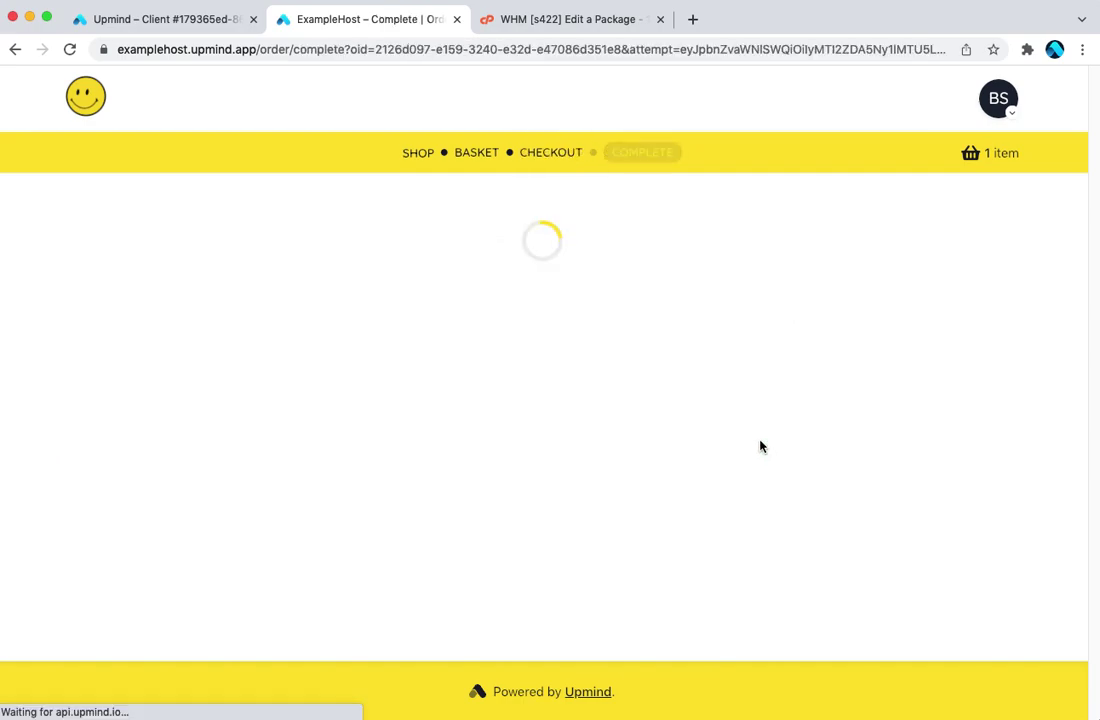
scroll(598, 418, down, 1)
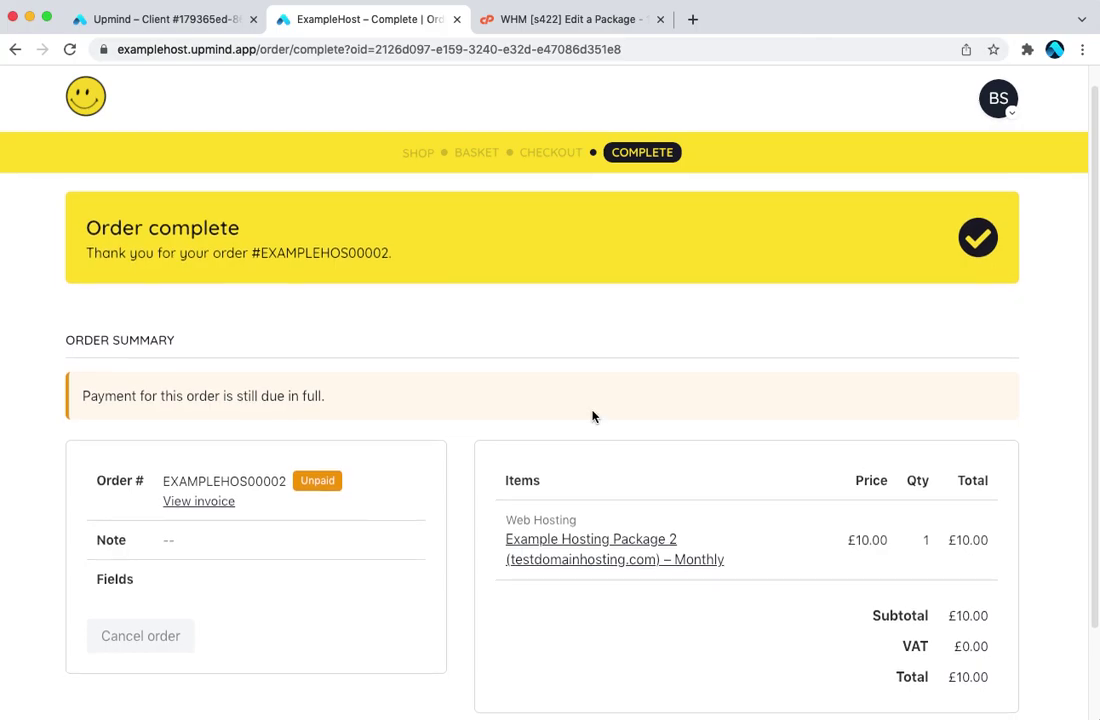
Open the new order from Orders and go to its hosting product's page
click(206, 22)
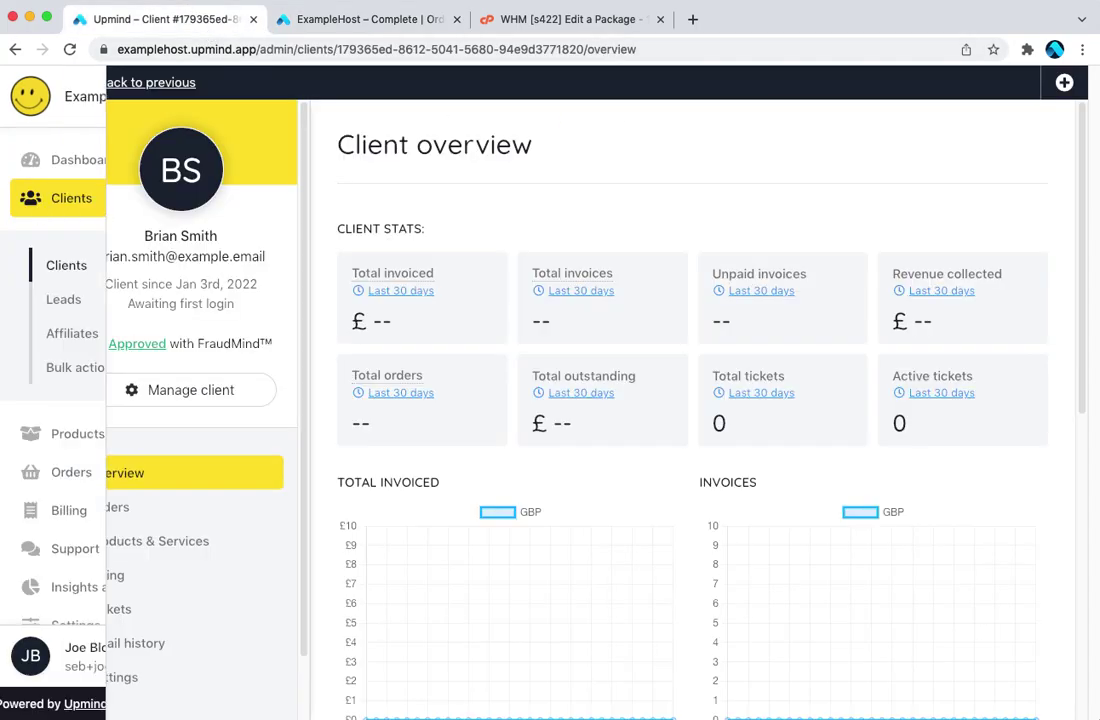
click(66, 474)
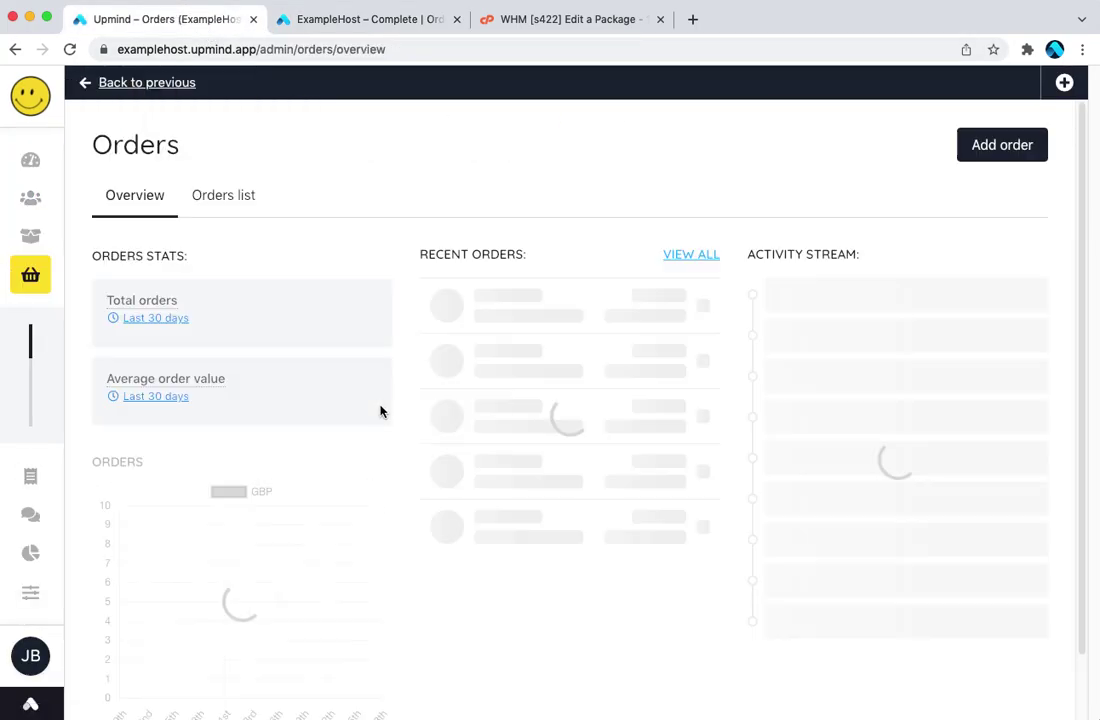
click(605, 324)
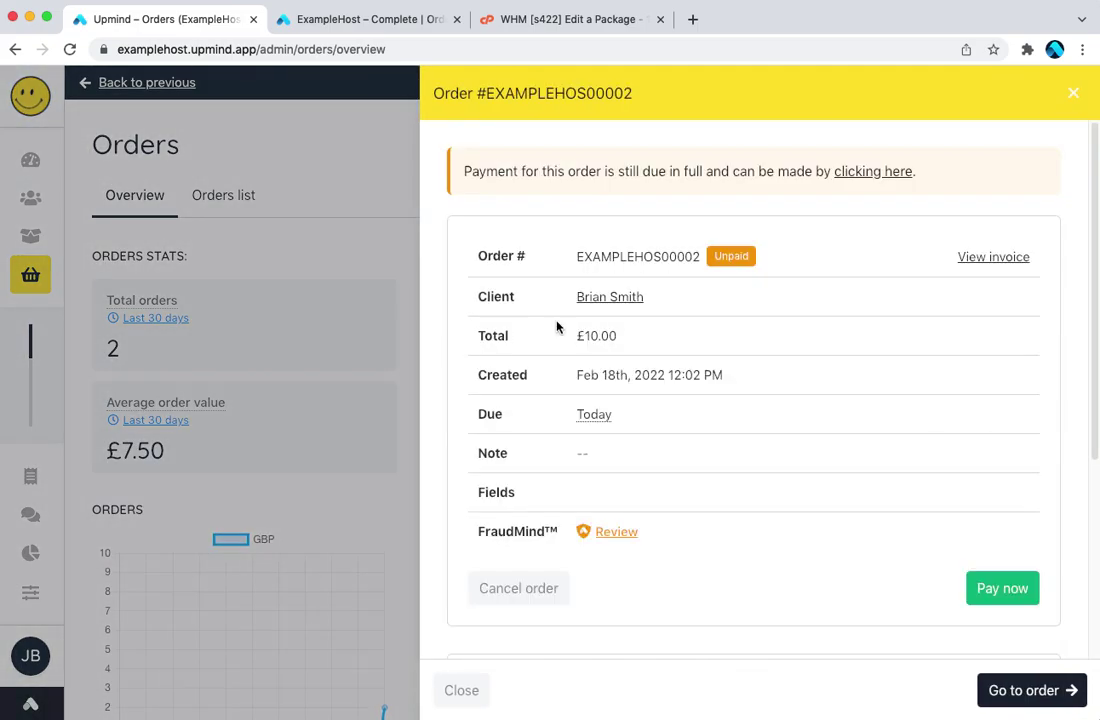
scroll(681, 534, down, 3)
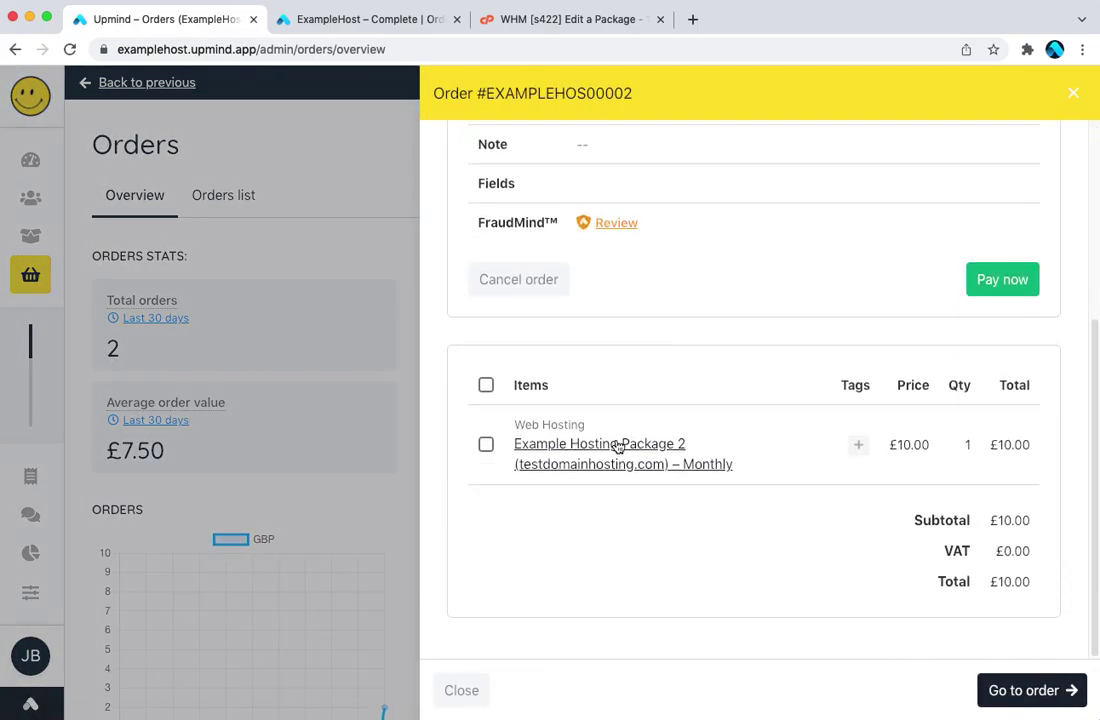
click(619, 447)
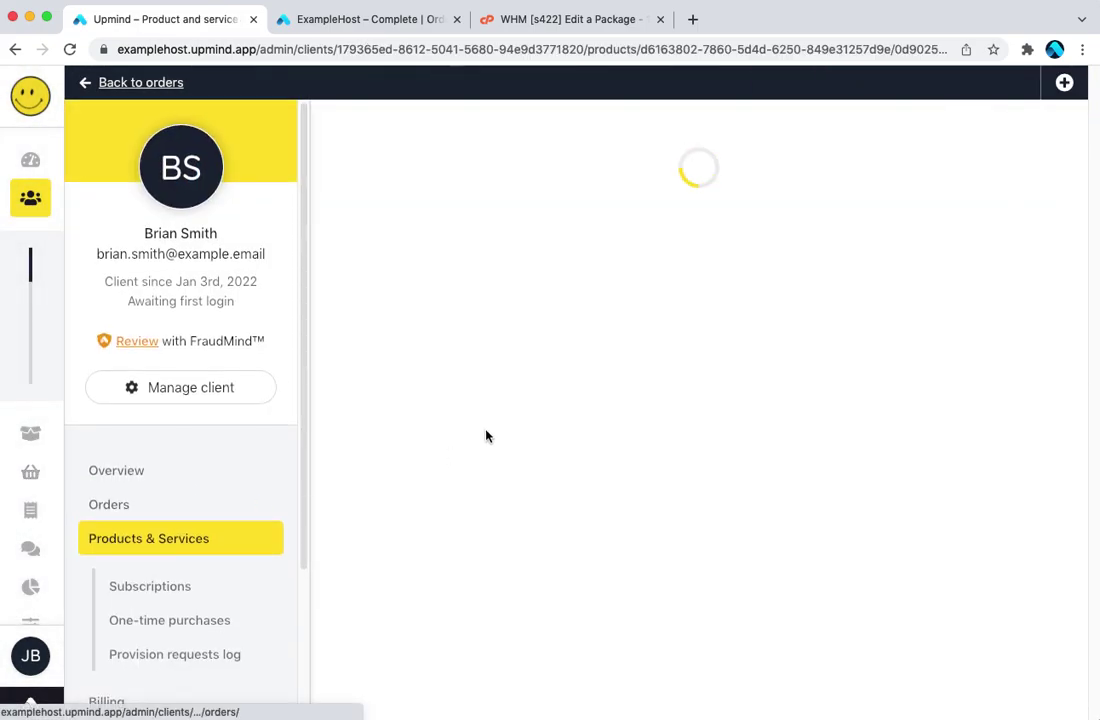
scroll(460, 380, down, 1)
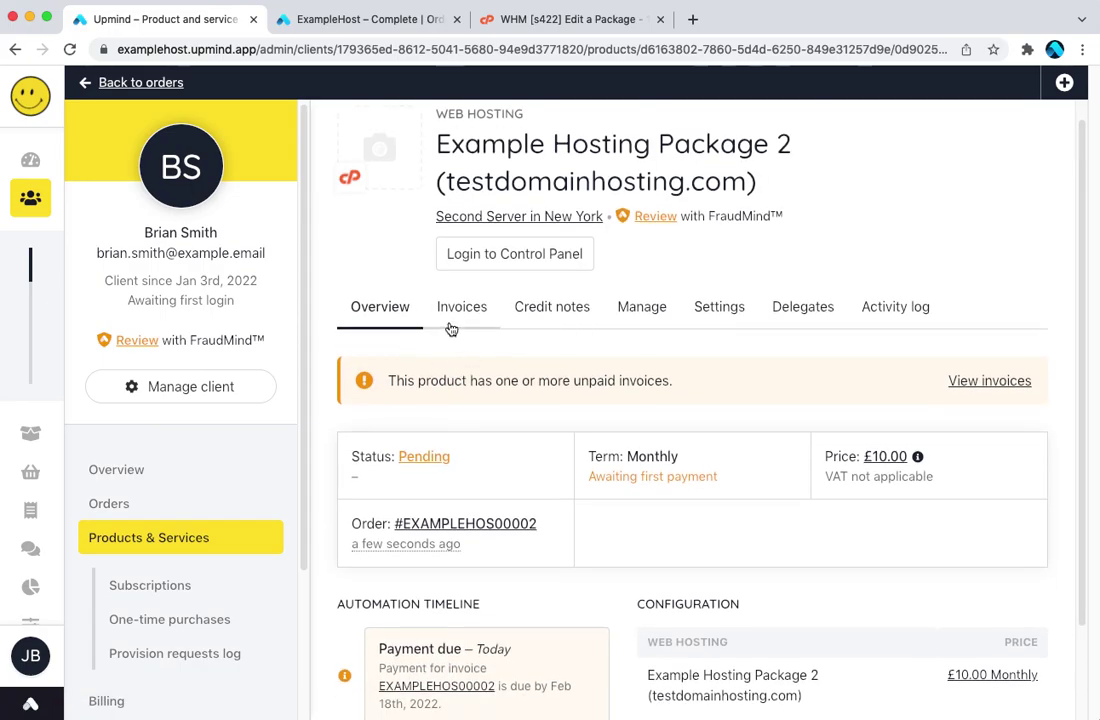
Pay the product's unpaid £10.00 invoice with a manual offline payment
click(452, 326)
click(707, 481)
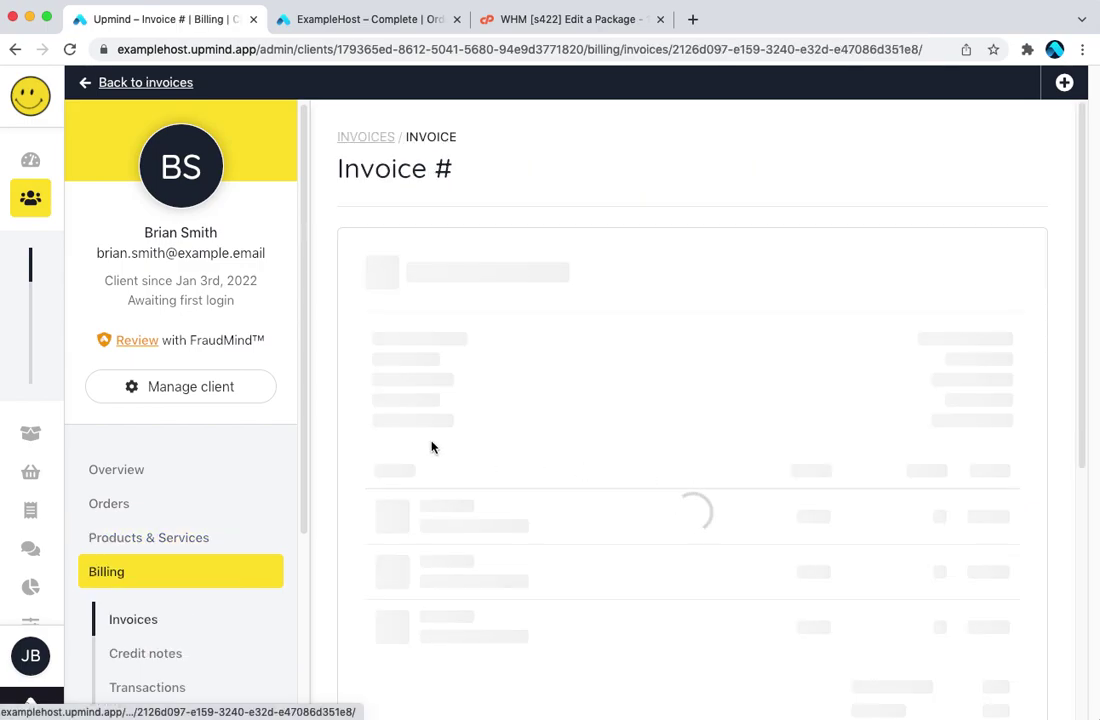
scroll(560, 490, down, 10)
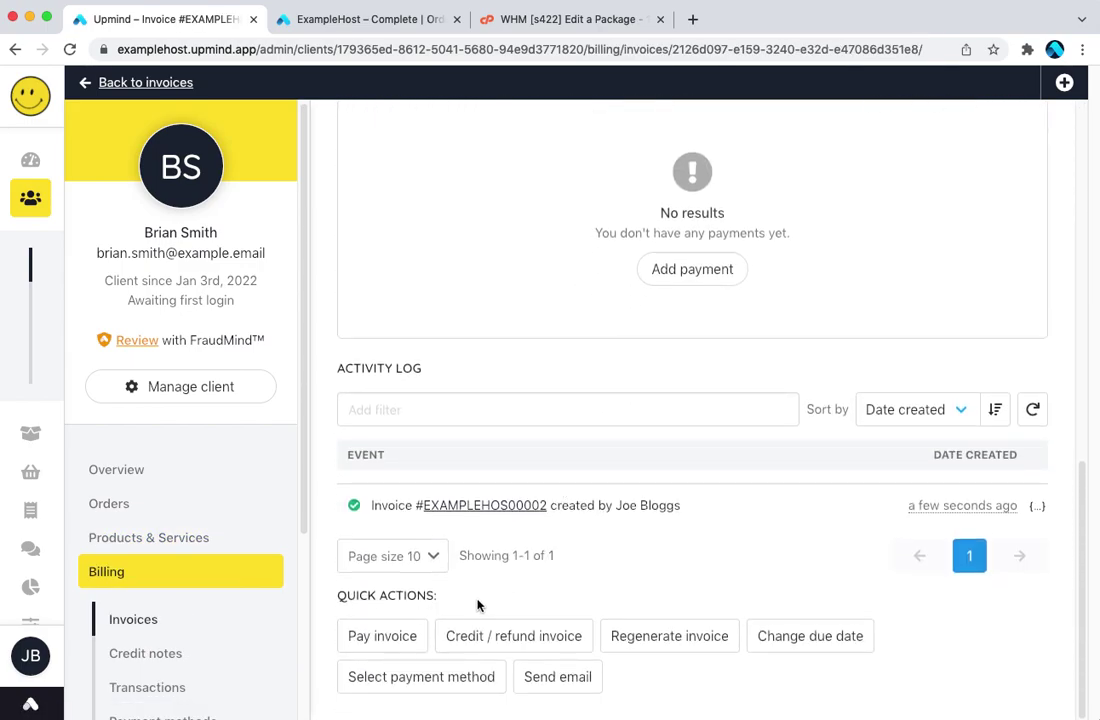
click(394, 641)
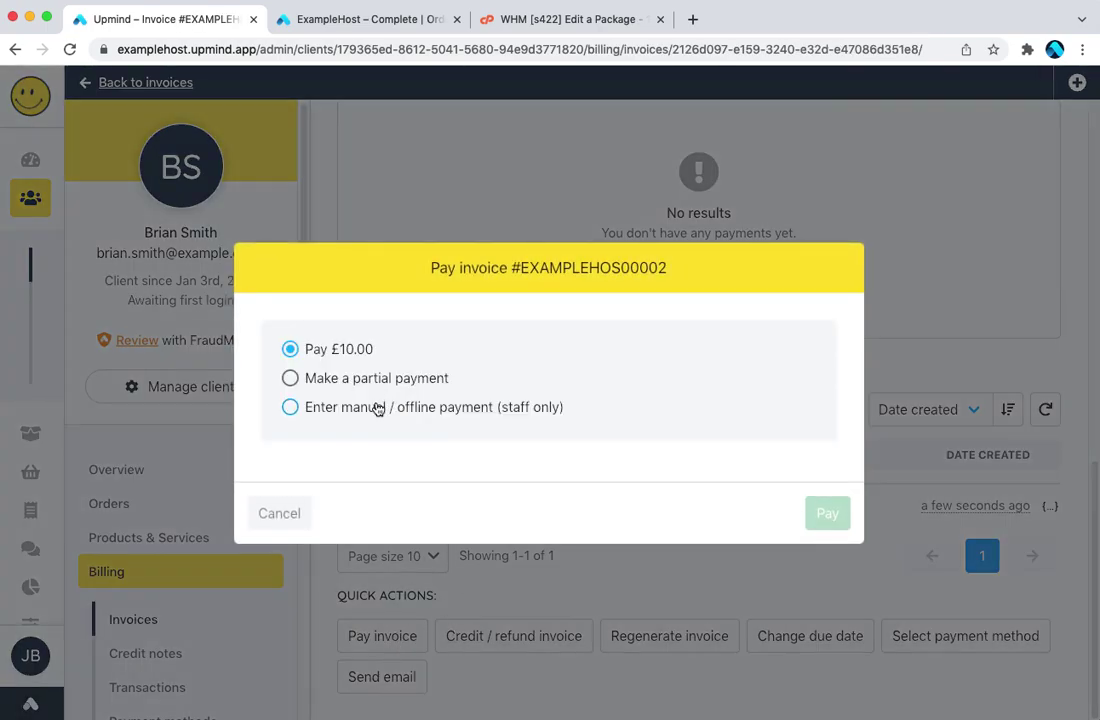
click(377, 408)
click(834, 600)
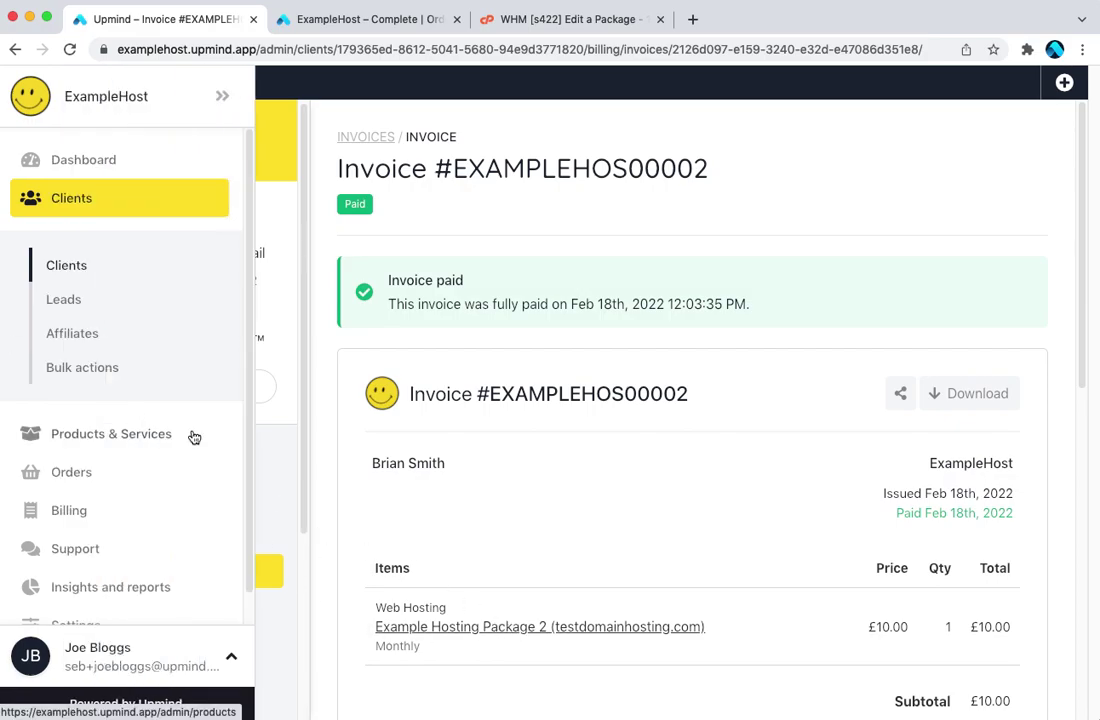
Impersonate the client and open Example Hosting Package 2 under Products & Services
click(232, 390)
click(209, 483)
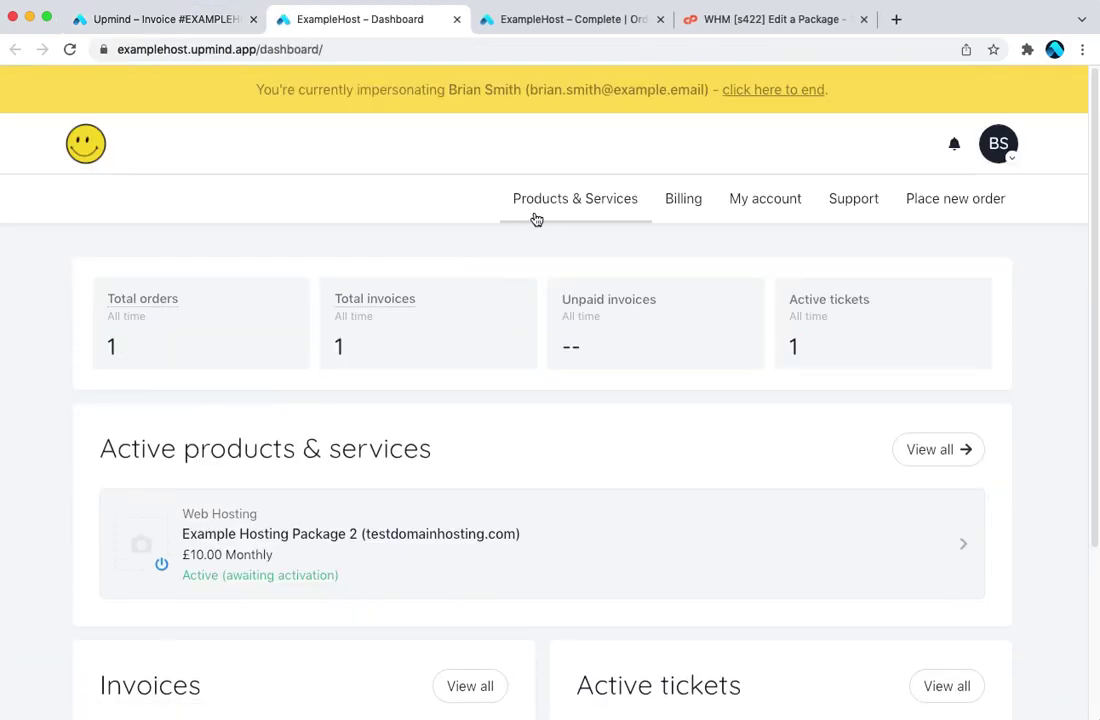
click(536, 205)
click(663, 590)
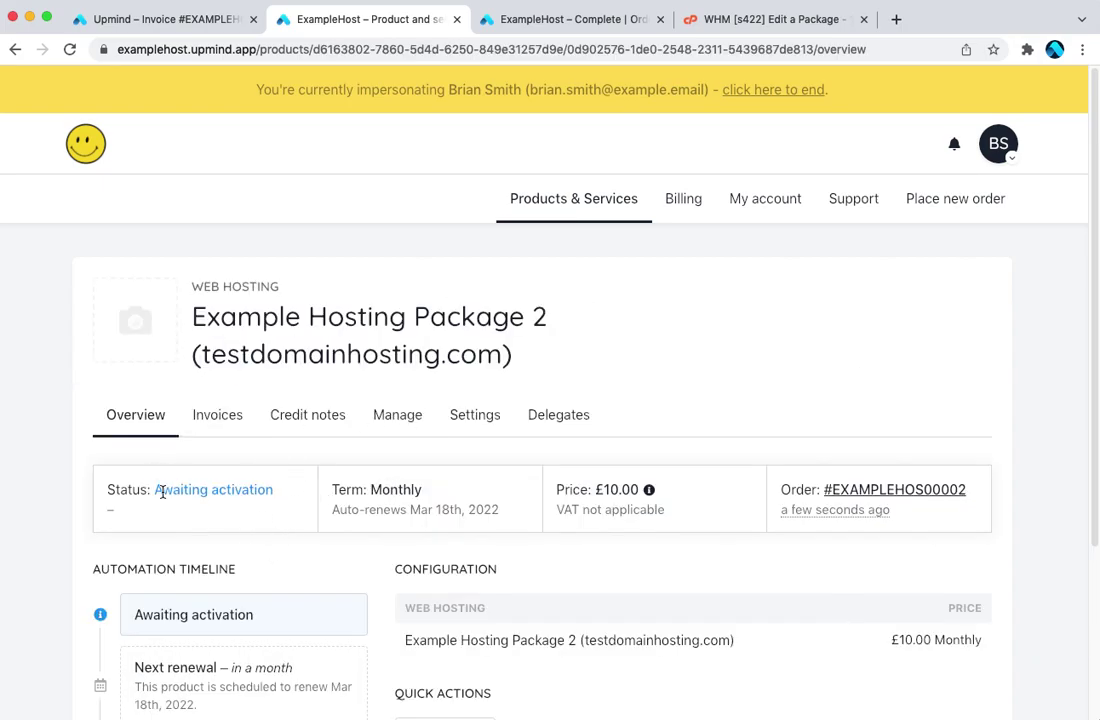
Open the Example Hosting Package 2 service's Manage view and read the failed Create Account request's WHM error
click(210, 20)
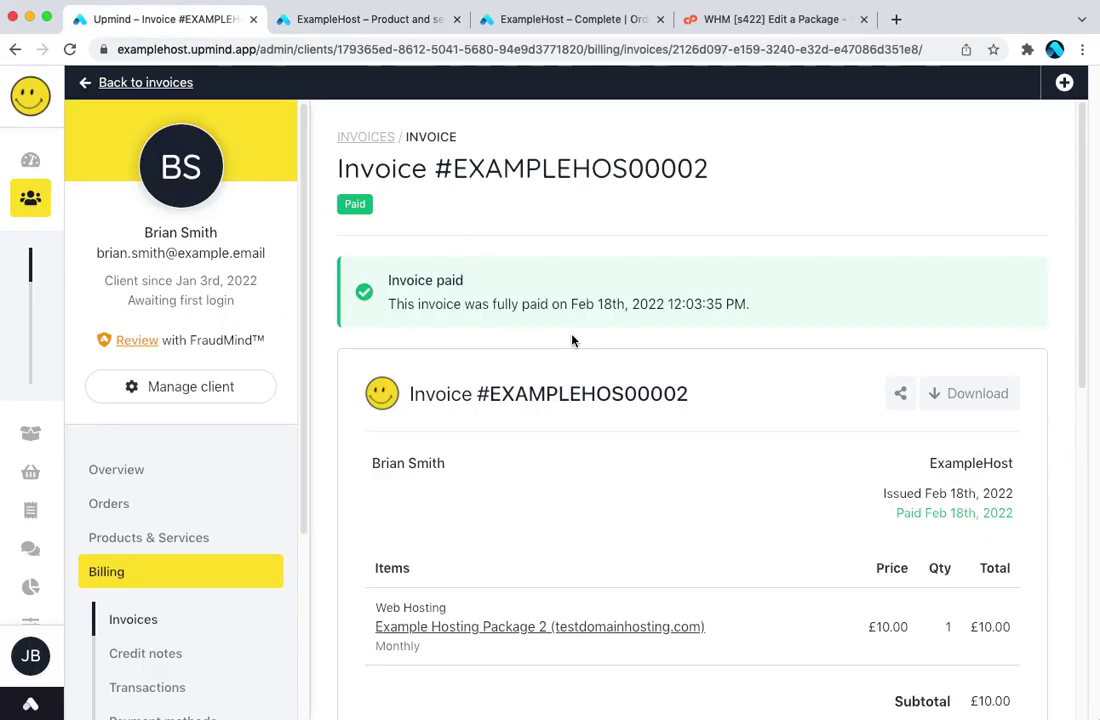
click(579, 628)
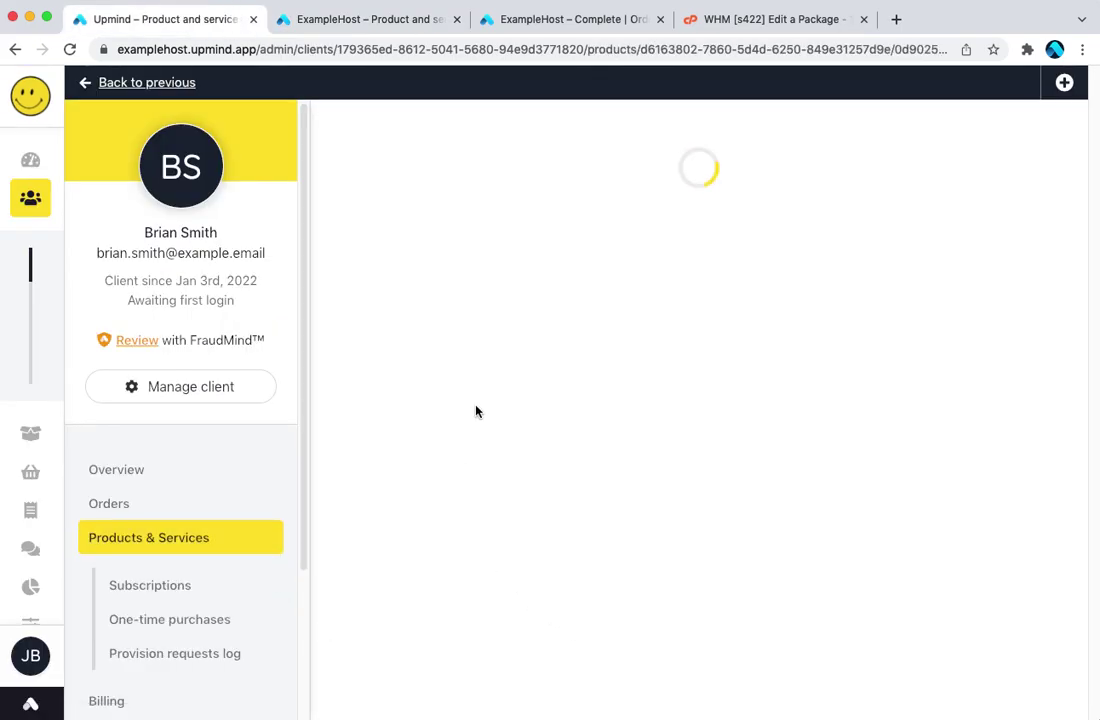
click(630, 338)
scroll(567, 481, down, 10)
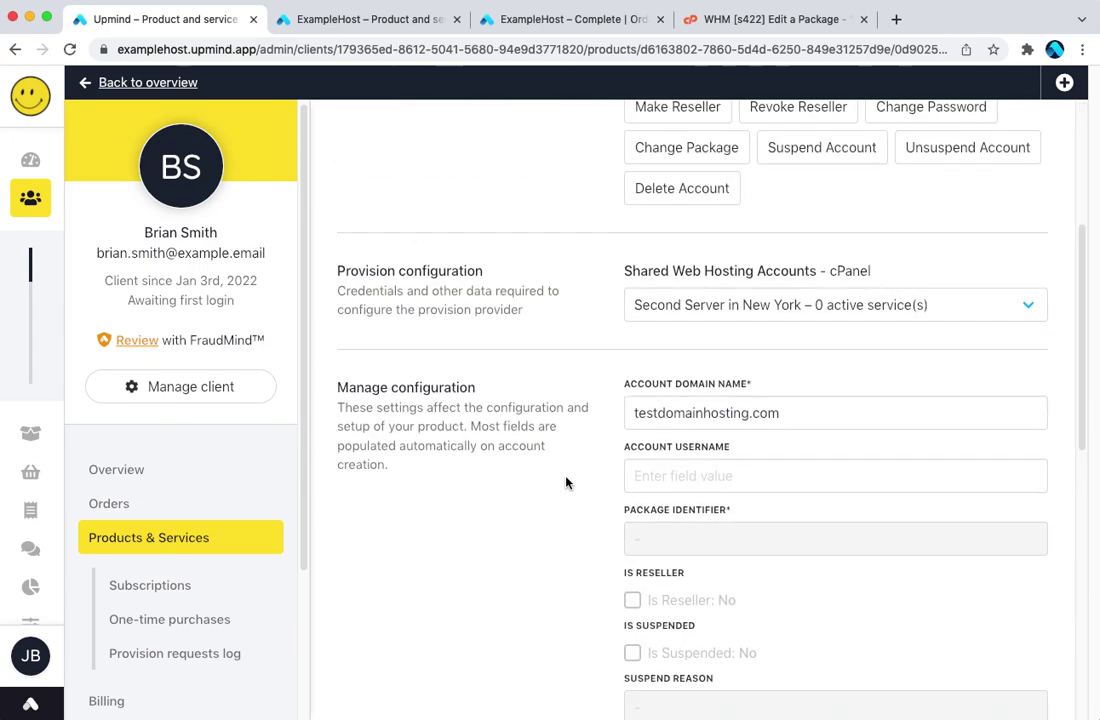
scroll(566, 483, down, 5)
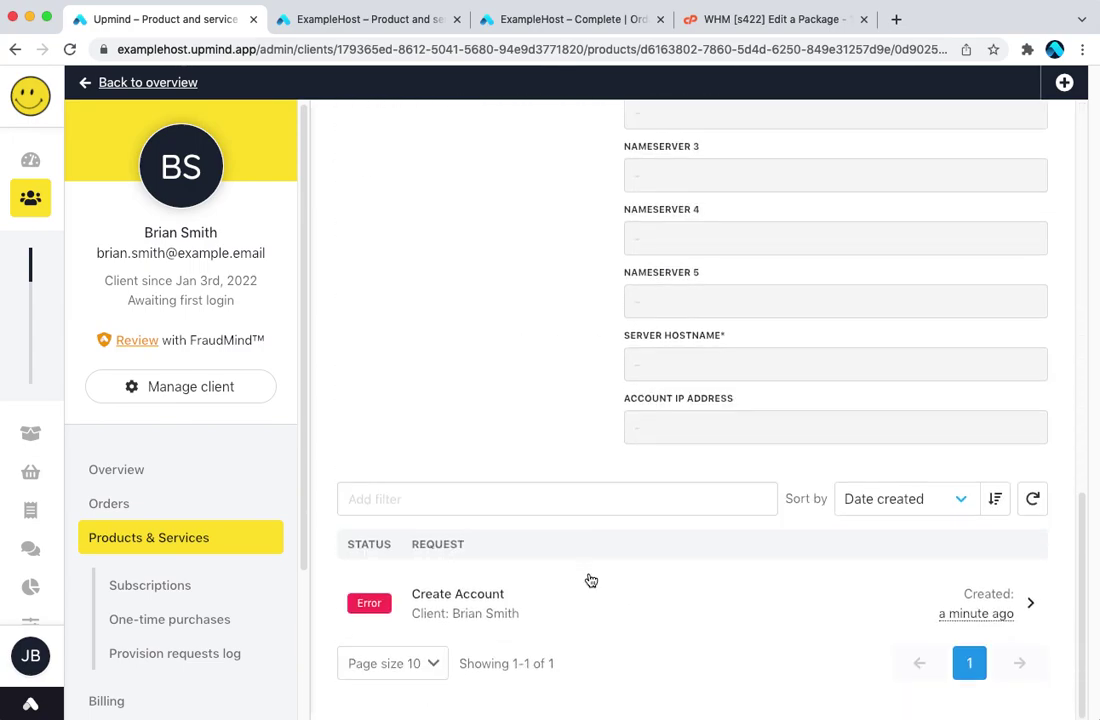
click(638, 604)
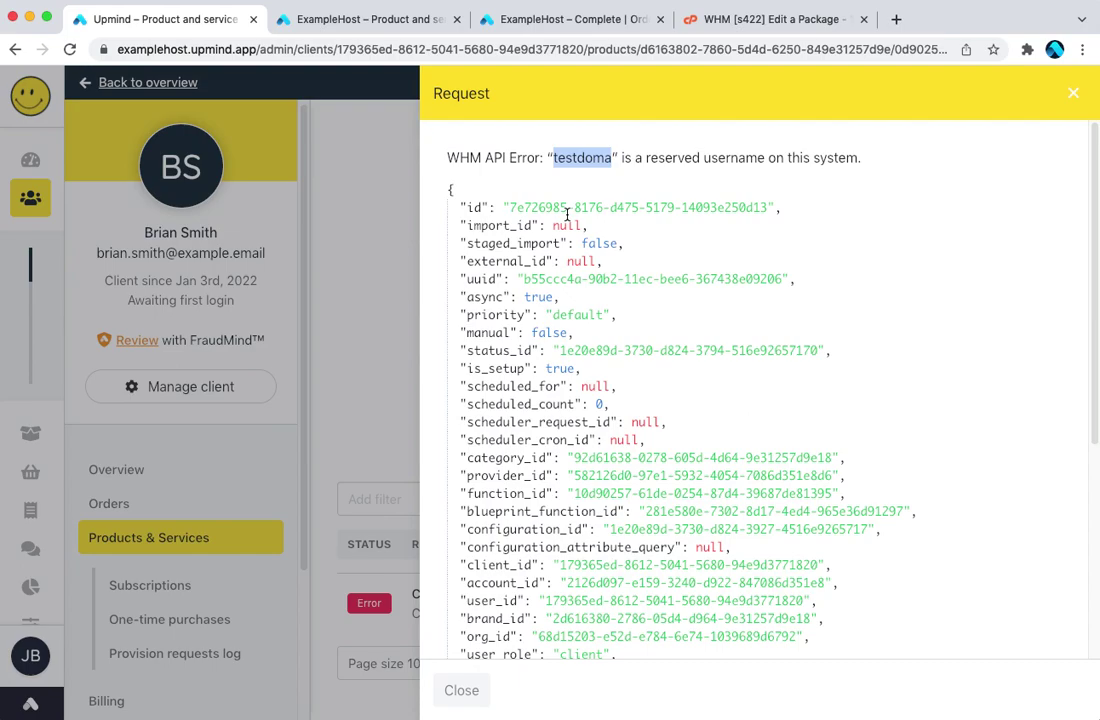
click(410, 480)
scroll(604, 380, up, 10)
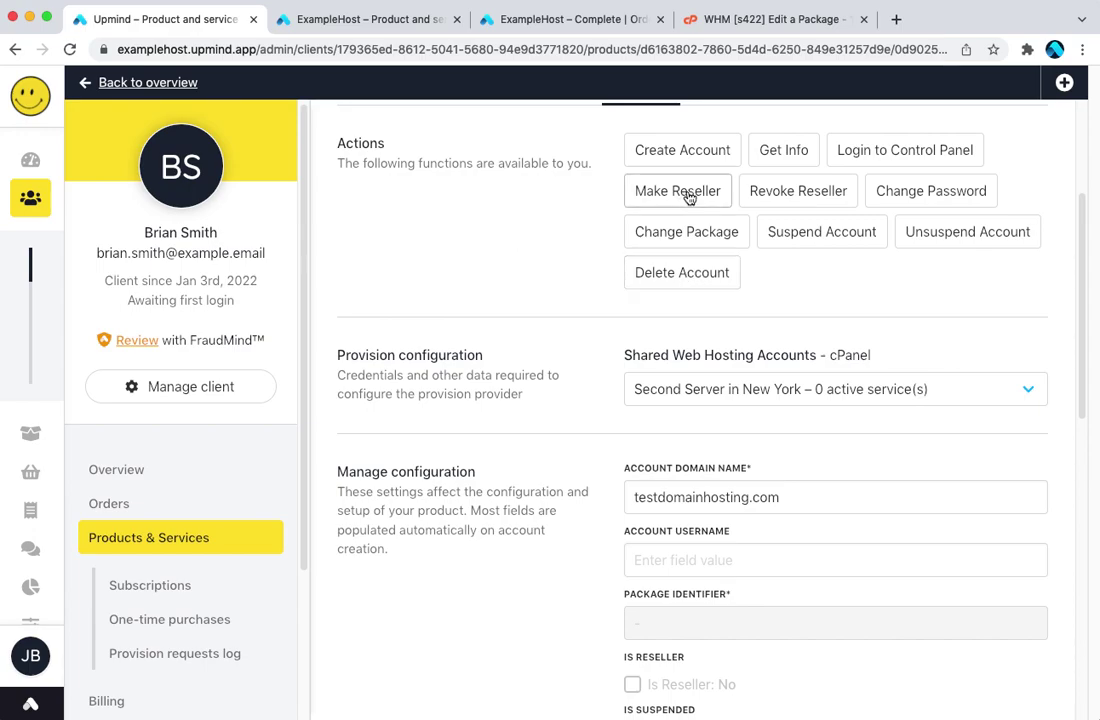
Retry Create Account for testdomainhosting.com with account username 'ex'
click(690, 152)
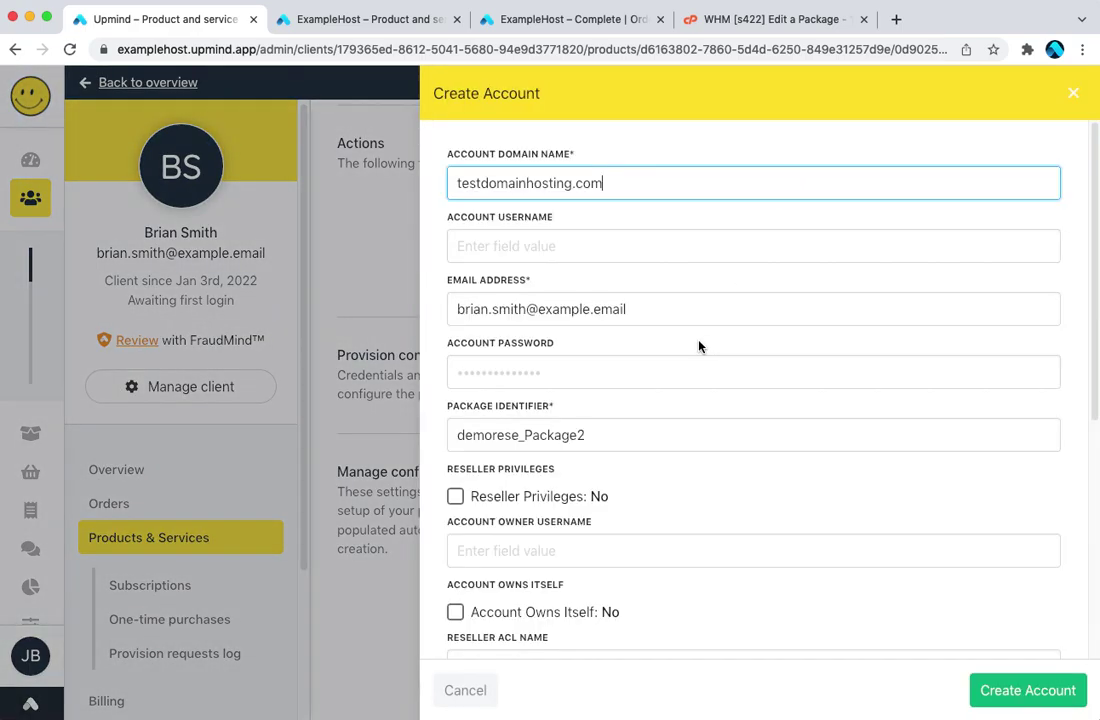
scroll(496, 430, down, 5)
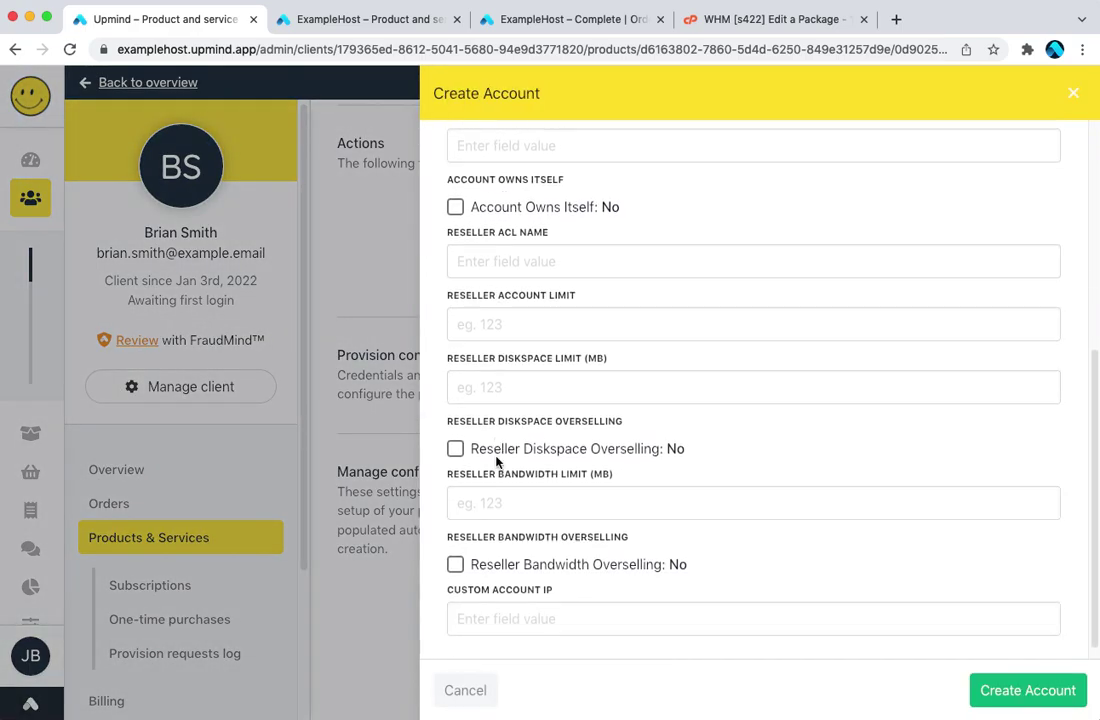
scroll(496, 462, up, 5)
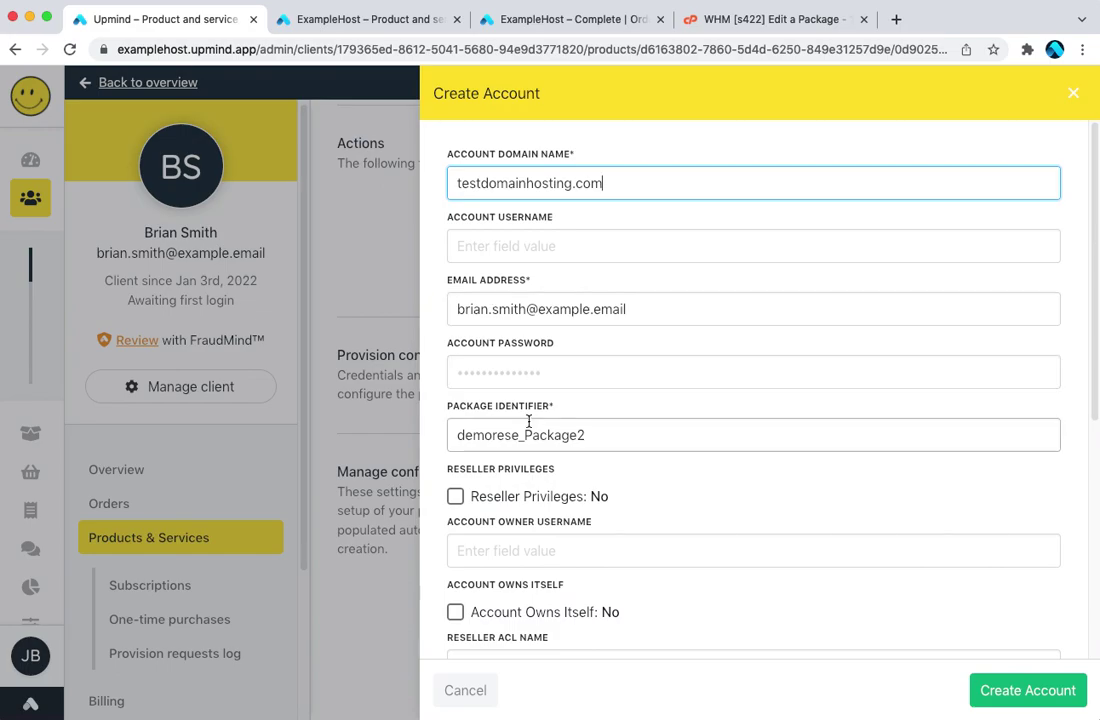
click(530, 240)
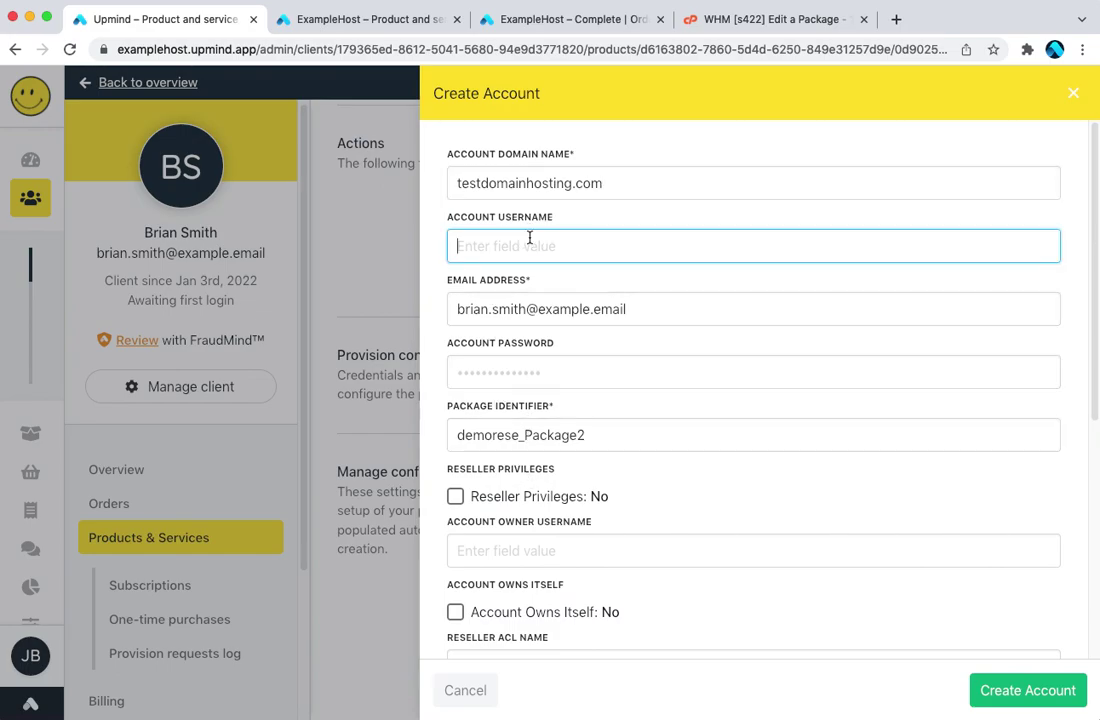
text(exampleh)
click(985, 689)
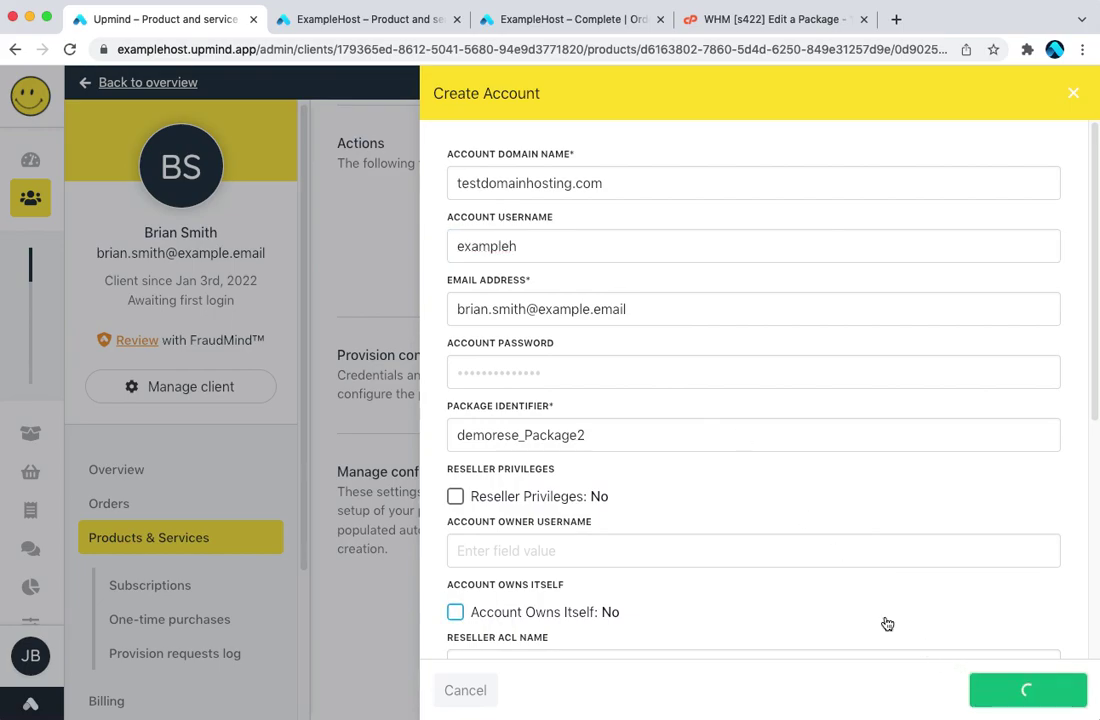
scroll(579, 506, down, 10)
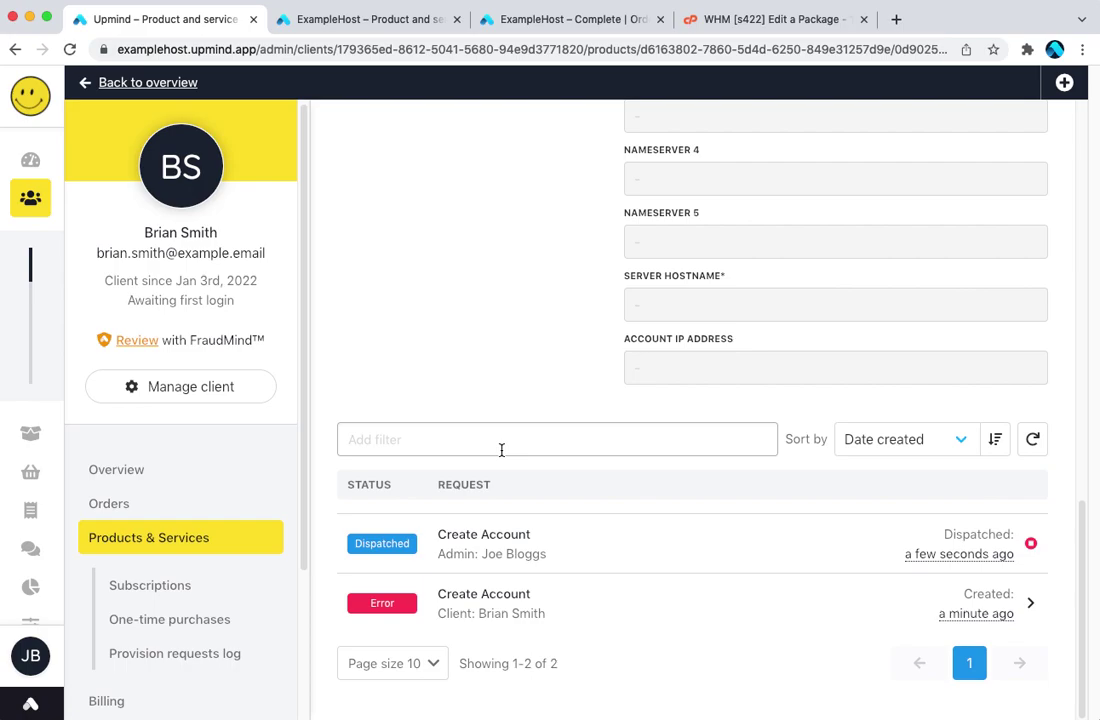
Refresh the provision requests repeatedly, then open the dispatched Create Account request's details
scroll(501, 450, up, 5)
scroll(501, 450, down, 5)
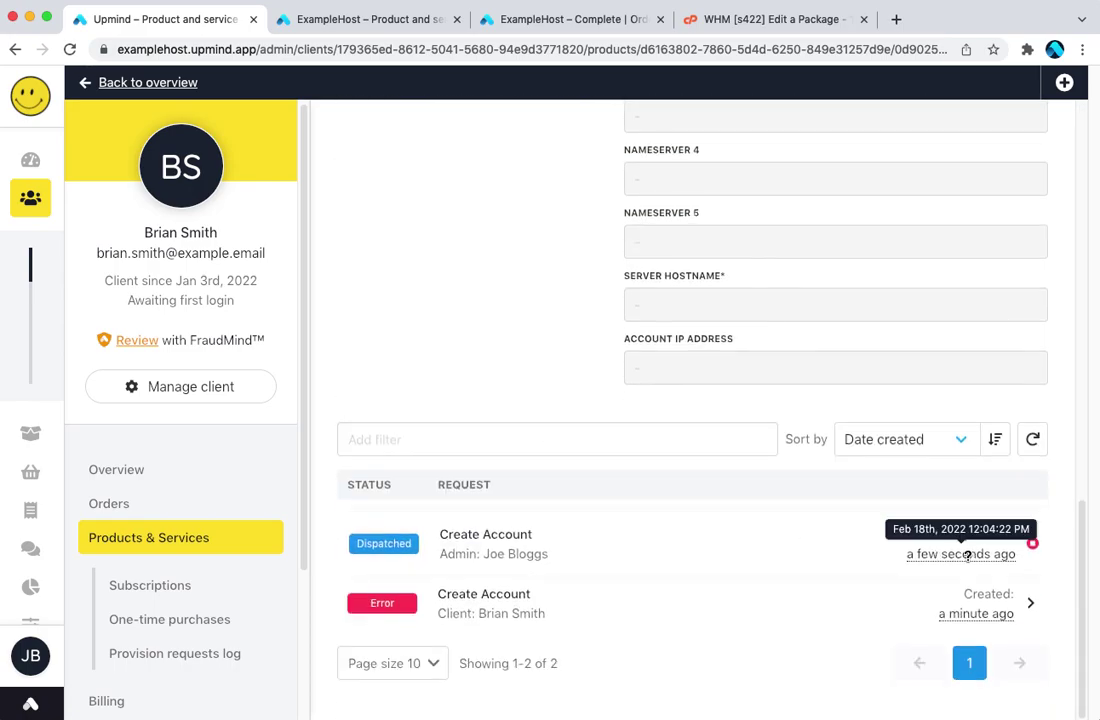
click(1036, 441)
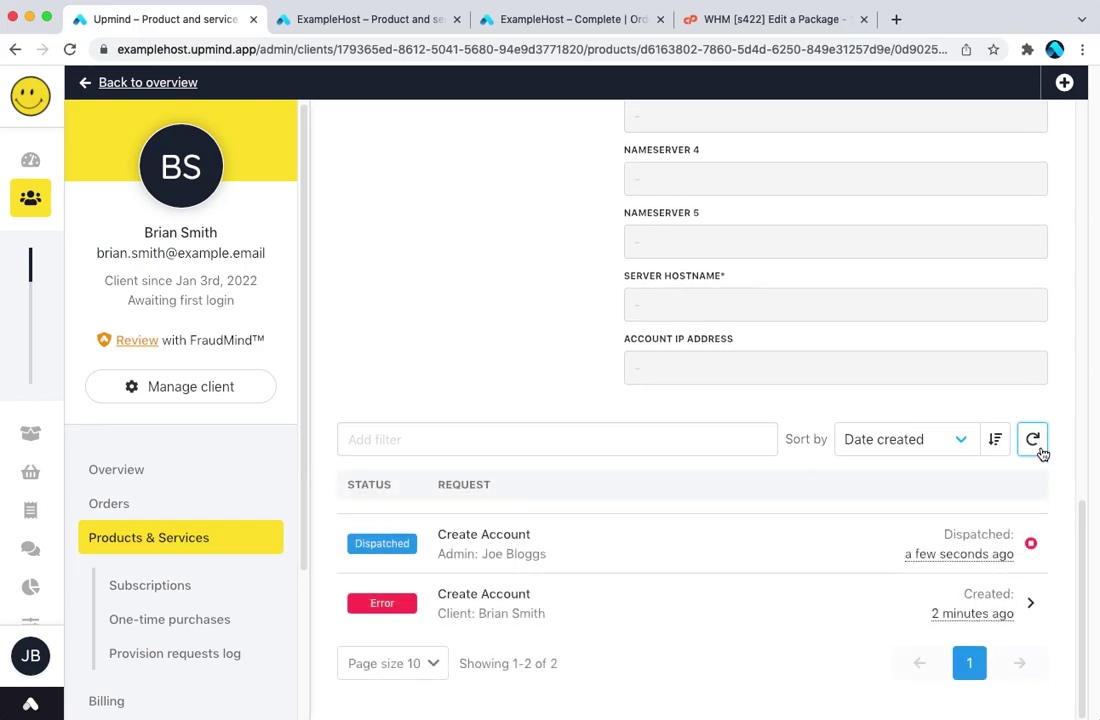
click(1038, 448)
click(1034, 441)
click(1036, 446)
click(1030, 440)
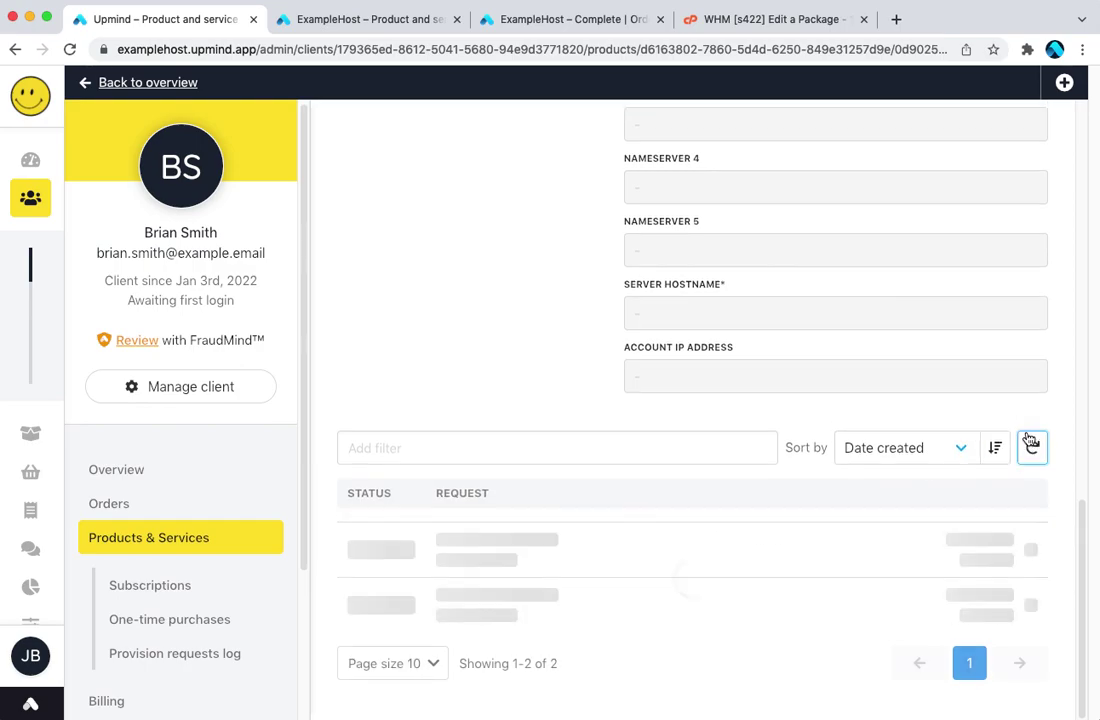
click(1030, 440)
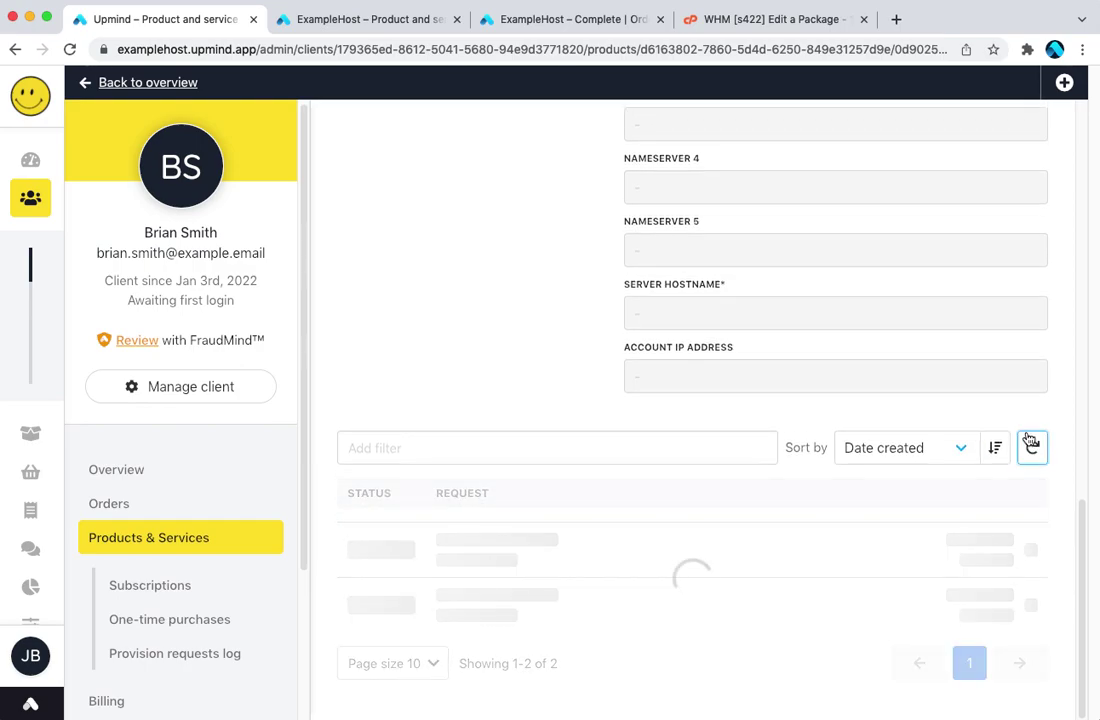
click(1030, 440)
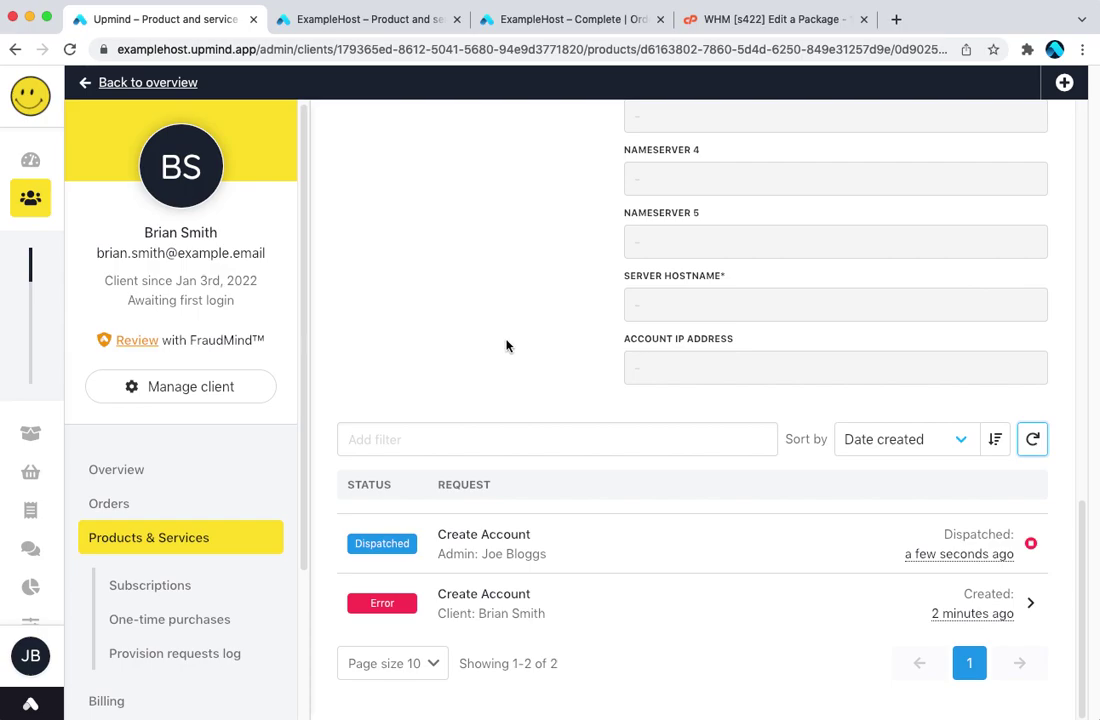
click(1032, 442)
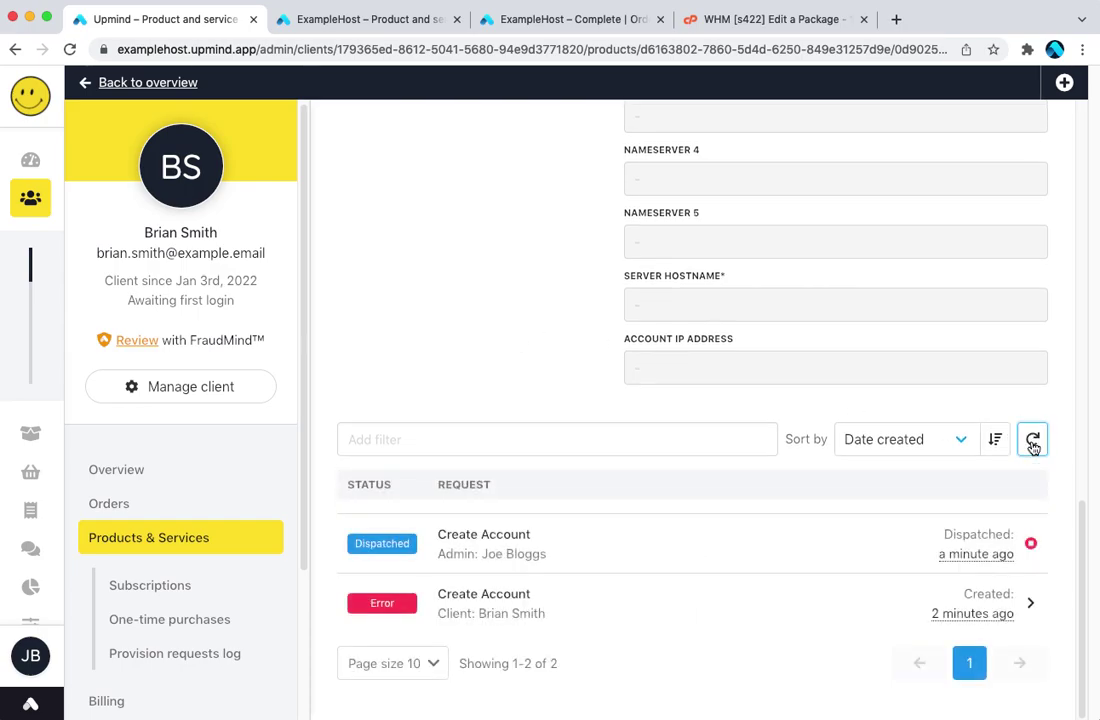
click(864, 545)
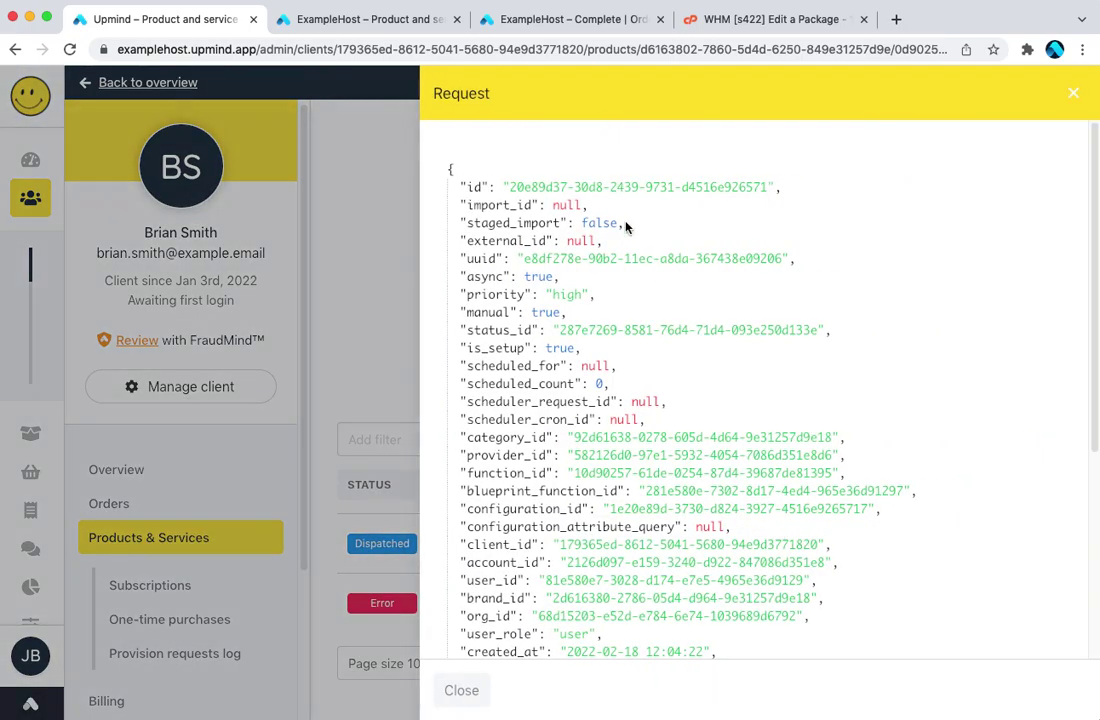
Close the request details, refresh the requests list three more times, then go to Products & Services
scroll(653, 302, down, 5)
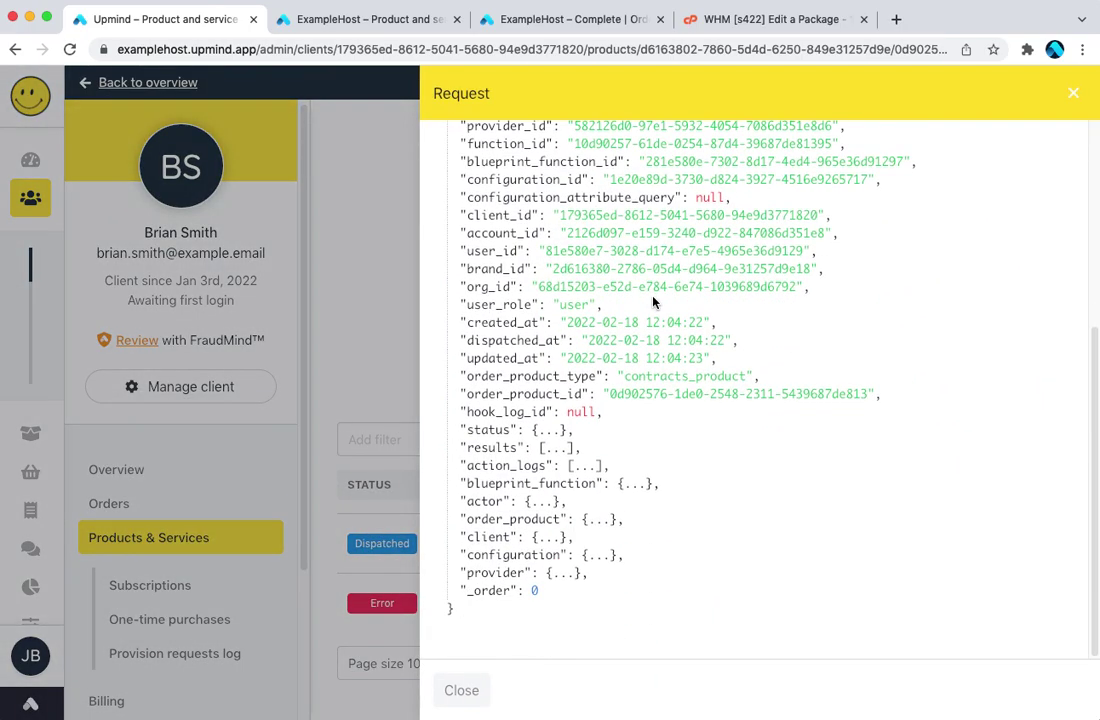
click(1073, 93)
click(1036, 447)
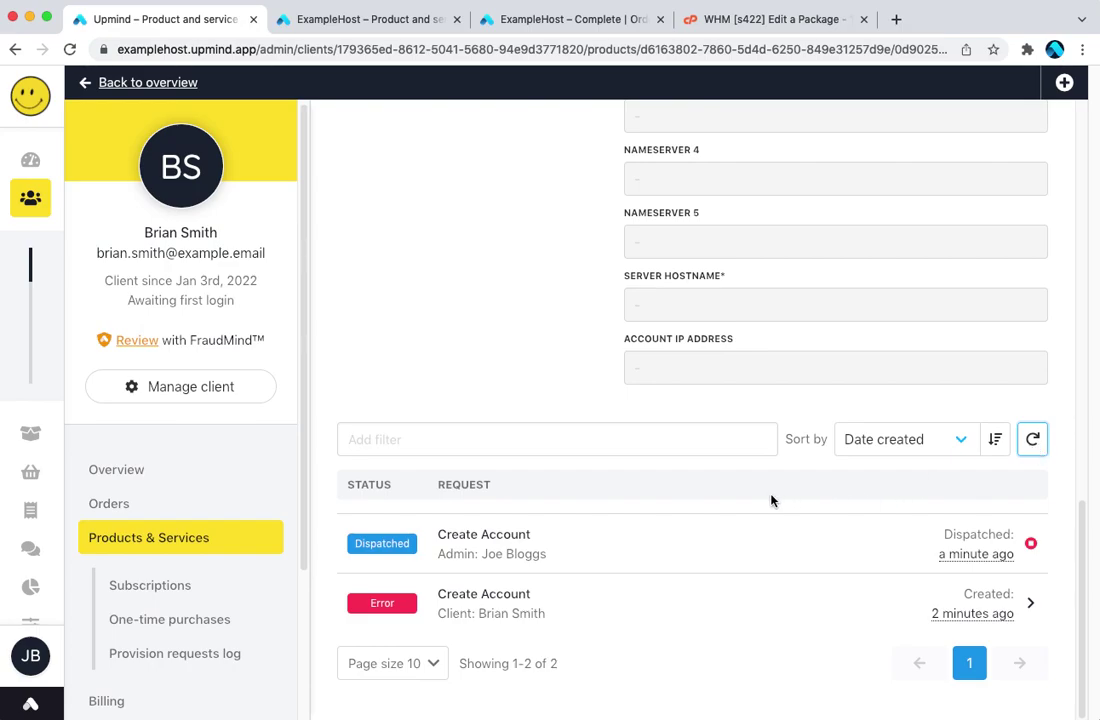
click(1024, 441)
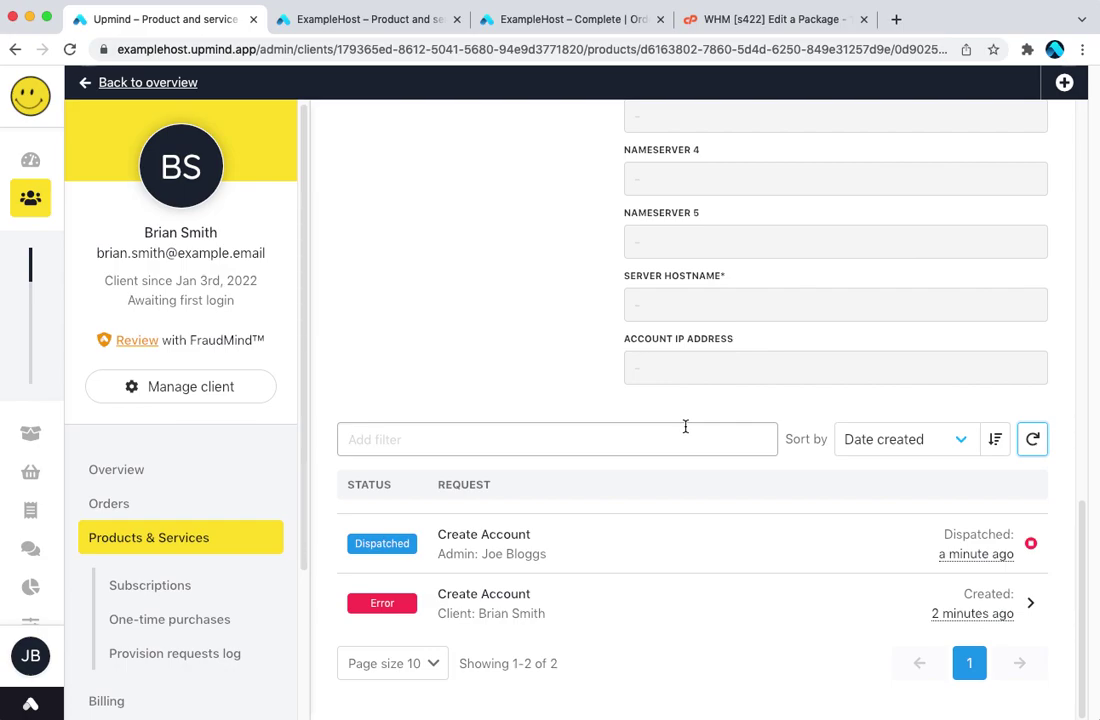
click(1024, 447)
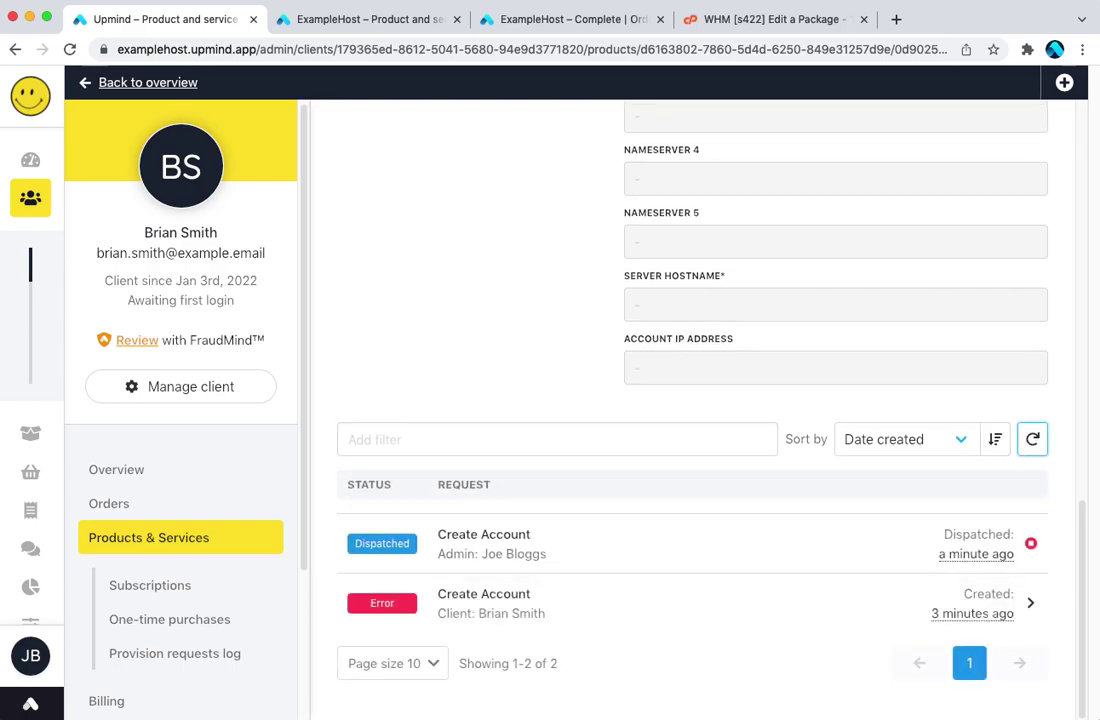
click(100, 440)
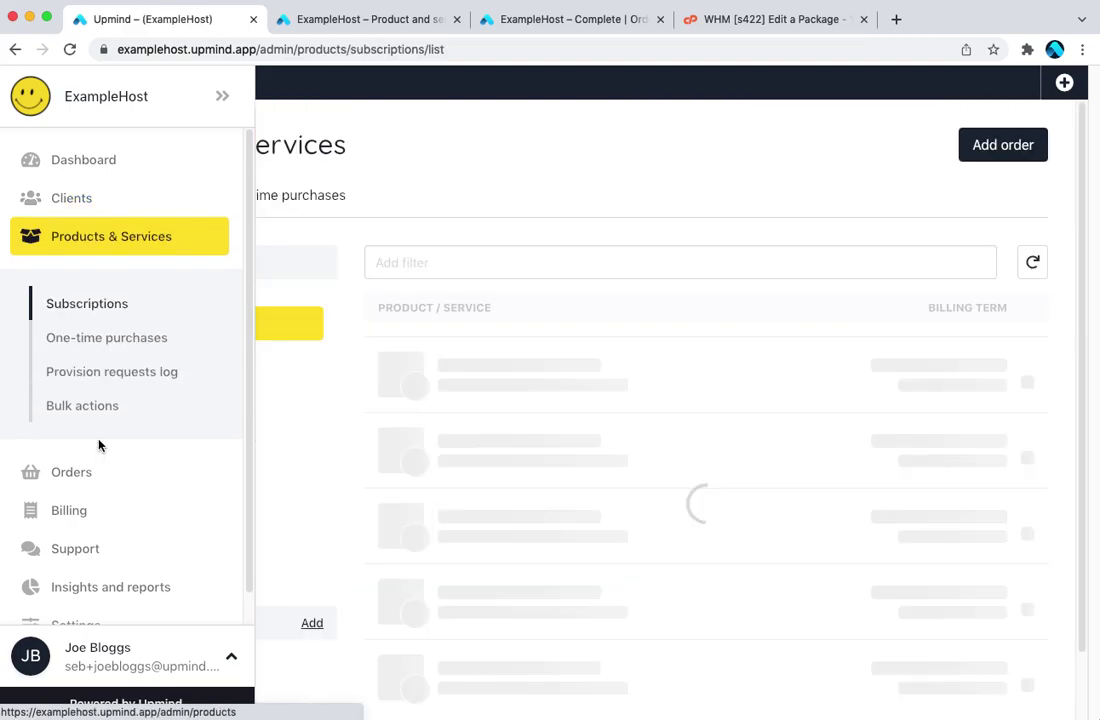
In the provision requests log, filter to Error, switch back to All, and inspect the newest request
click(113, 386)
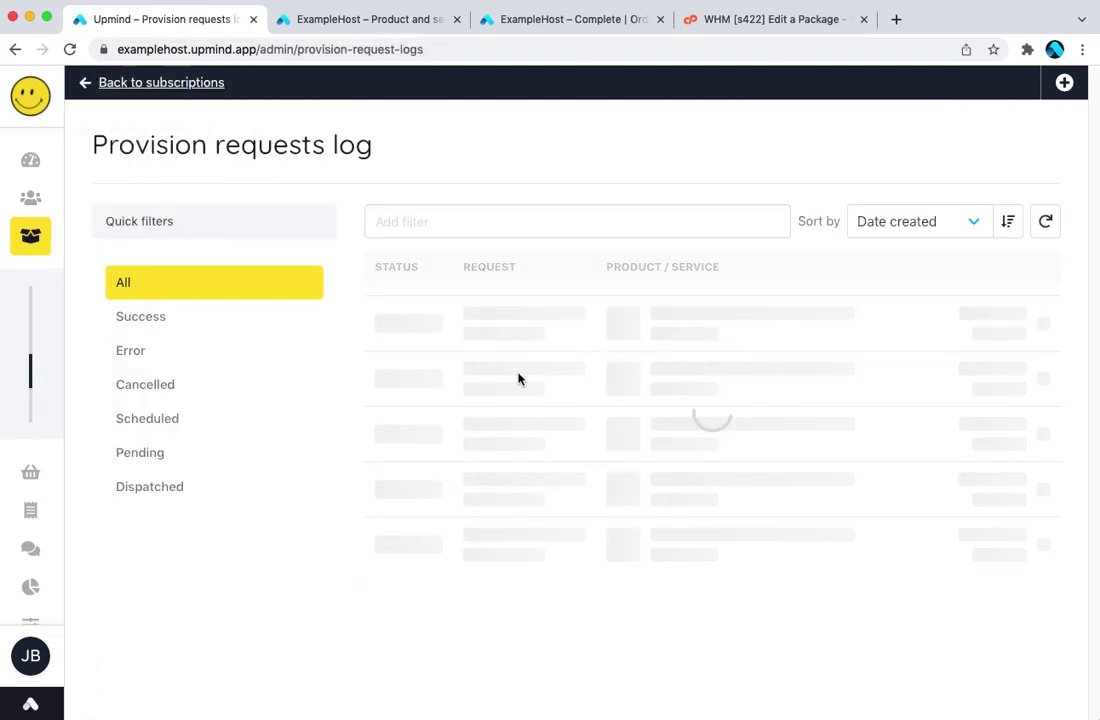
scroll(513, 520, down, 3)
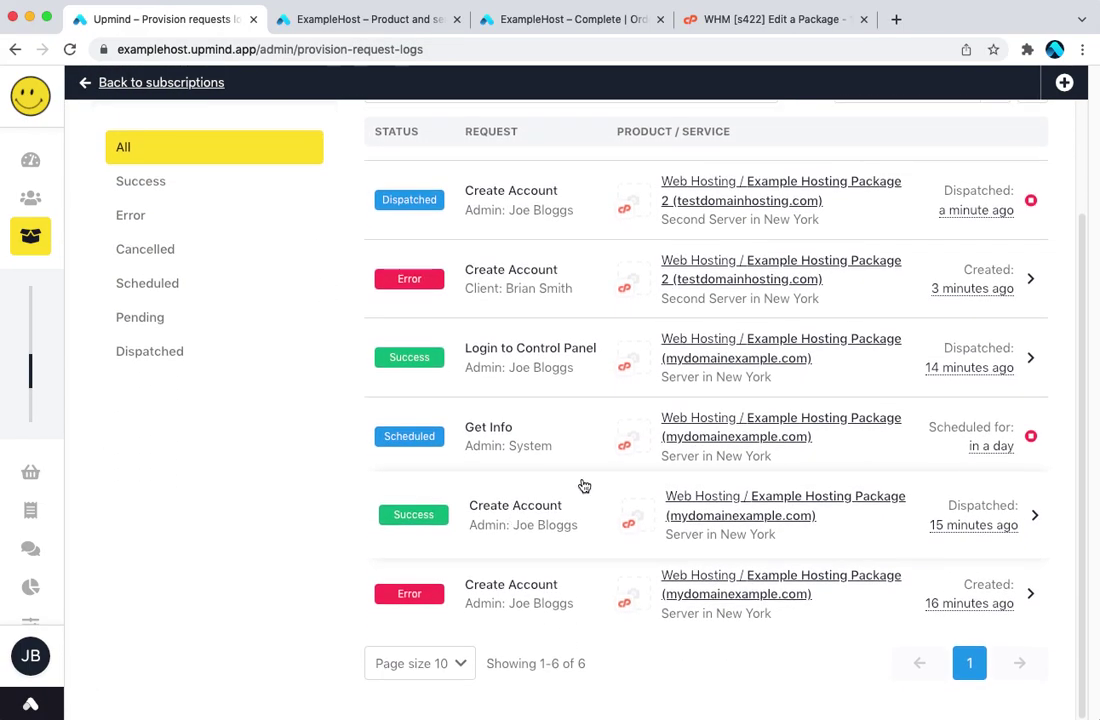
scroll(582, 484, up, 3)
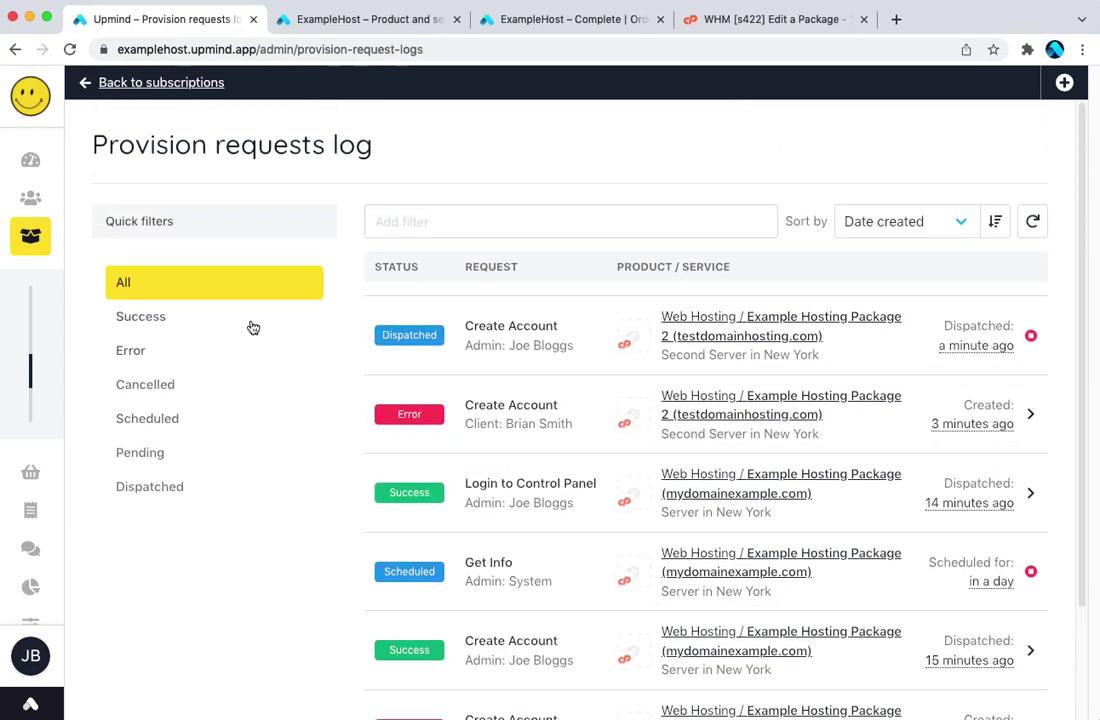
click(228, 354)
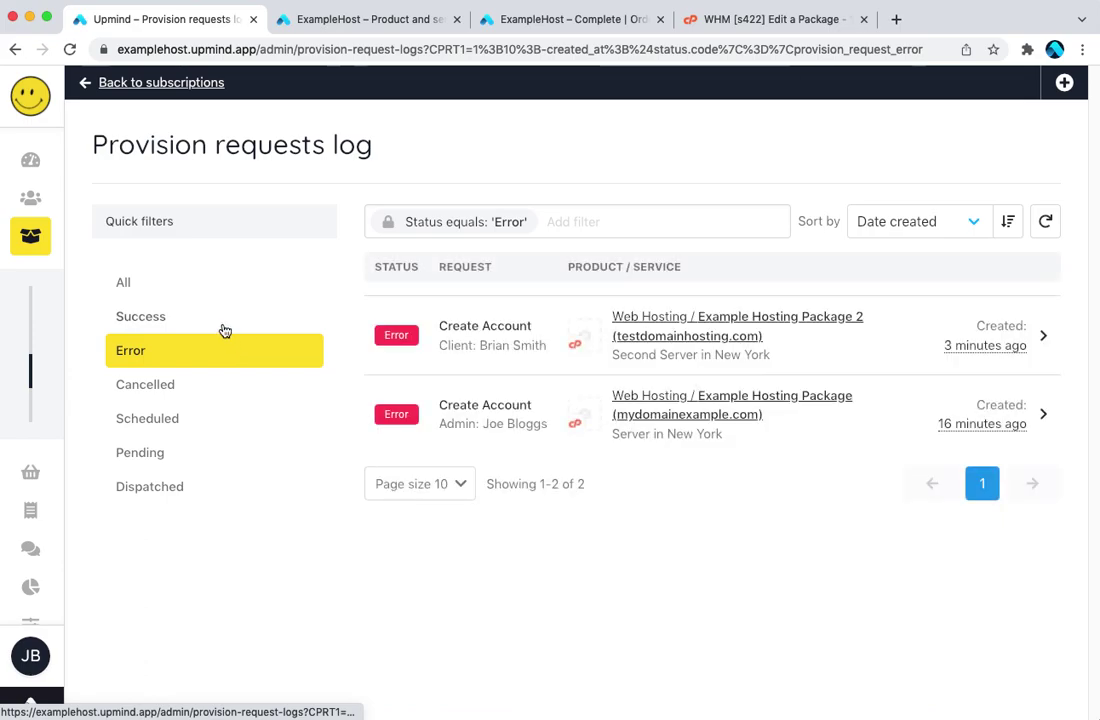
click(178, 290)
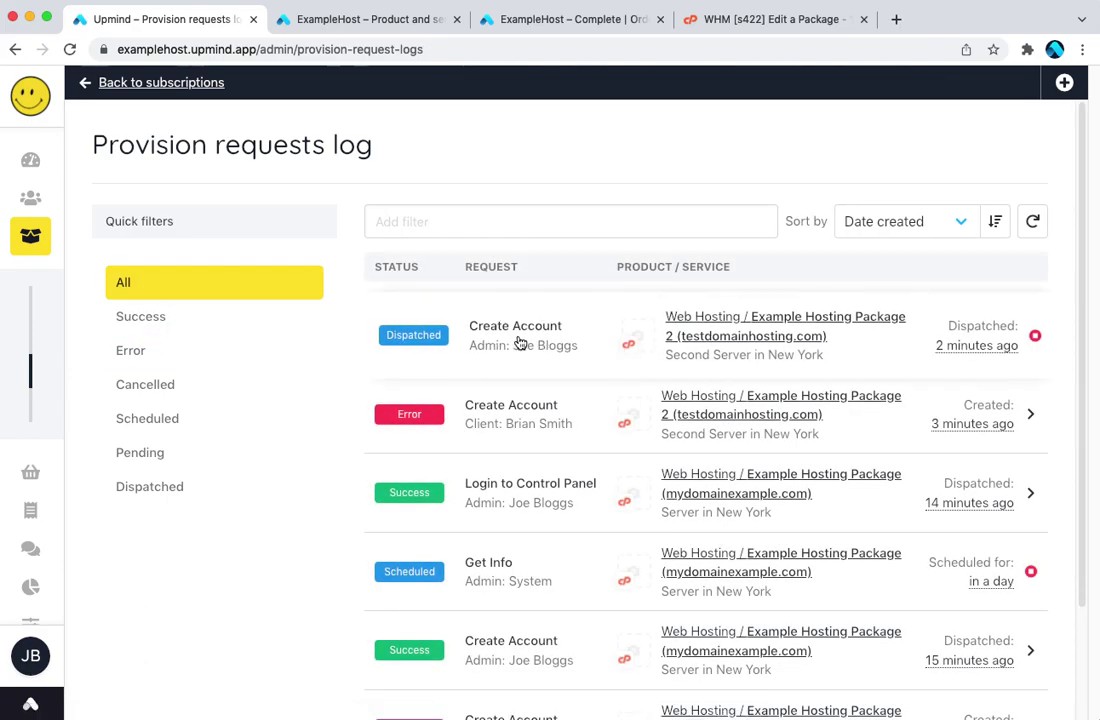
click(520, 343)
scroll(518, 469, down, 5)
click(105, 258)
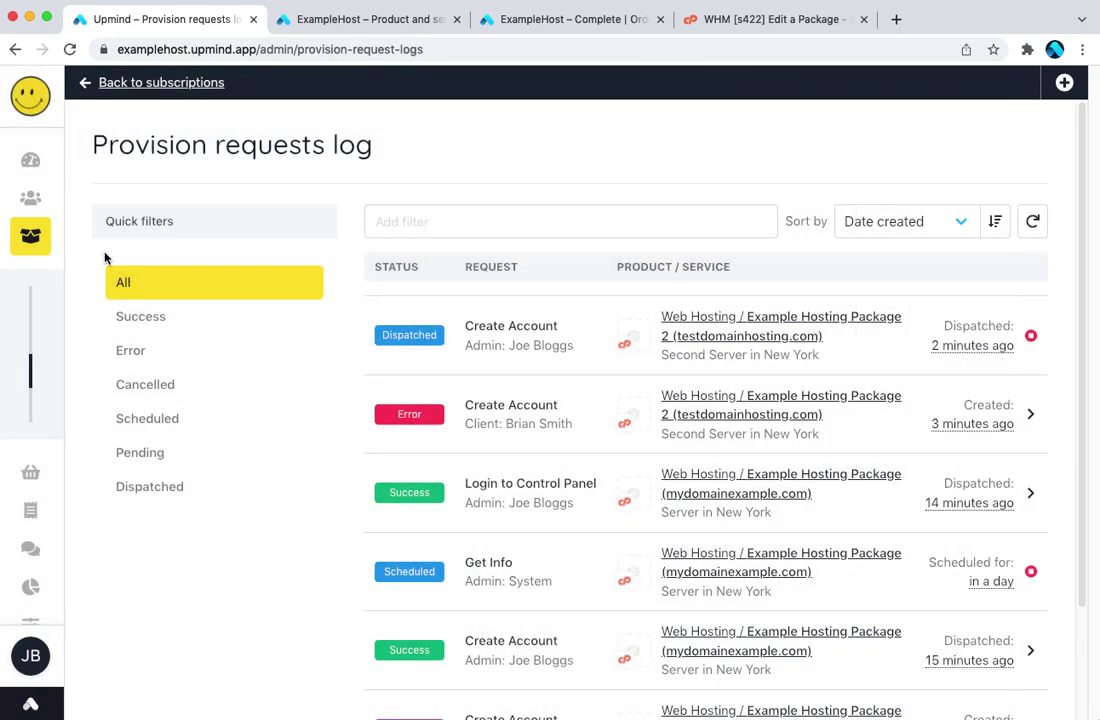
Open the paid order from Orders and go to its Example Hosting Package 2 product page
mouse_move(59, 300)
click(113, 462)
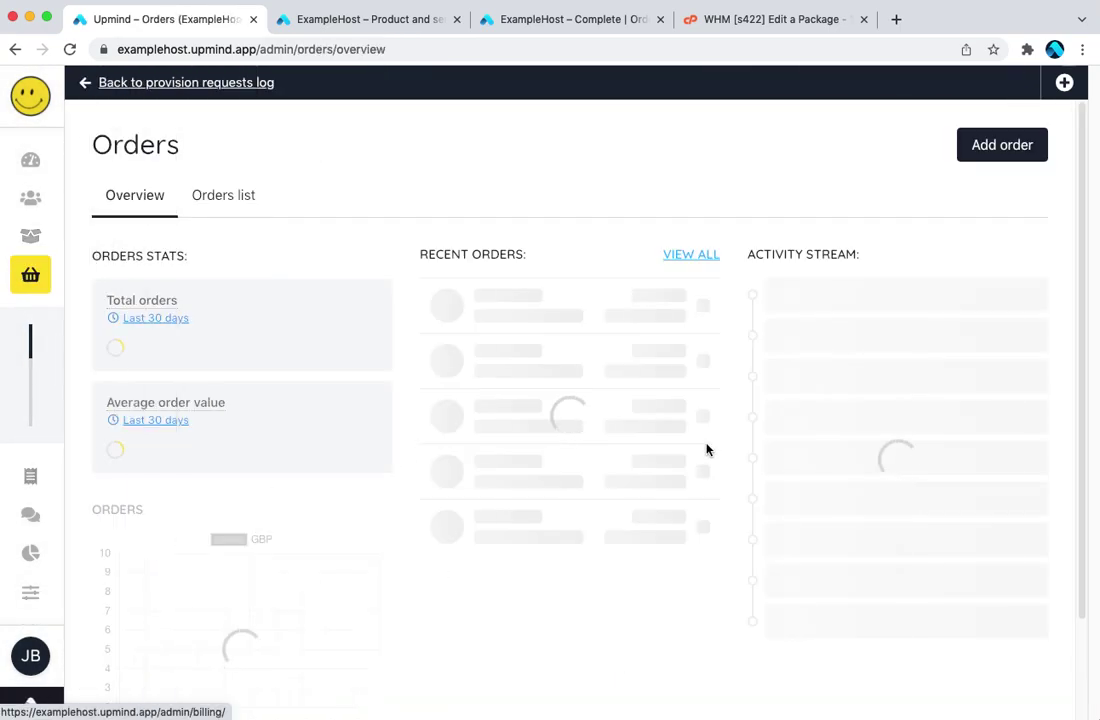
click(577, 322)
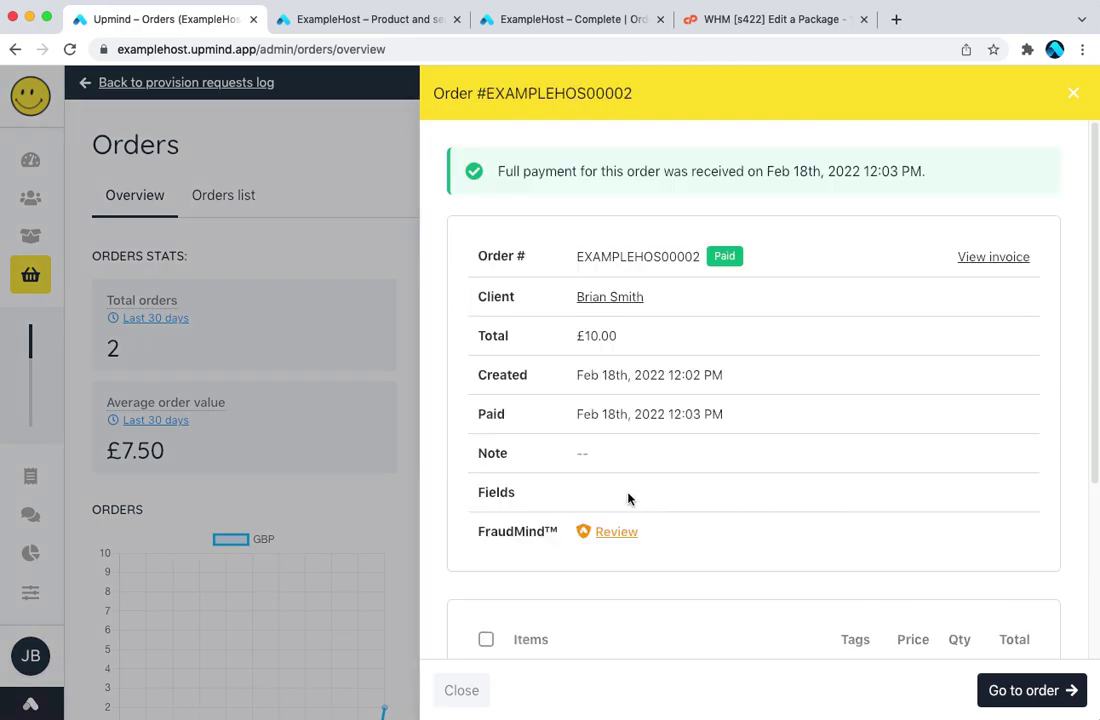
scroll(620, 510, down, 3)
click(614, 449)
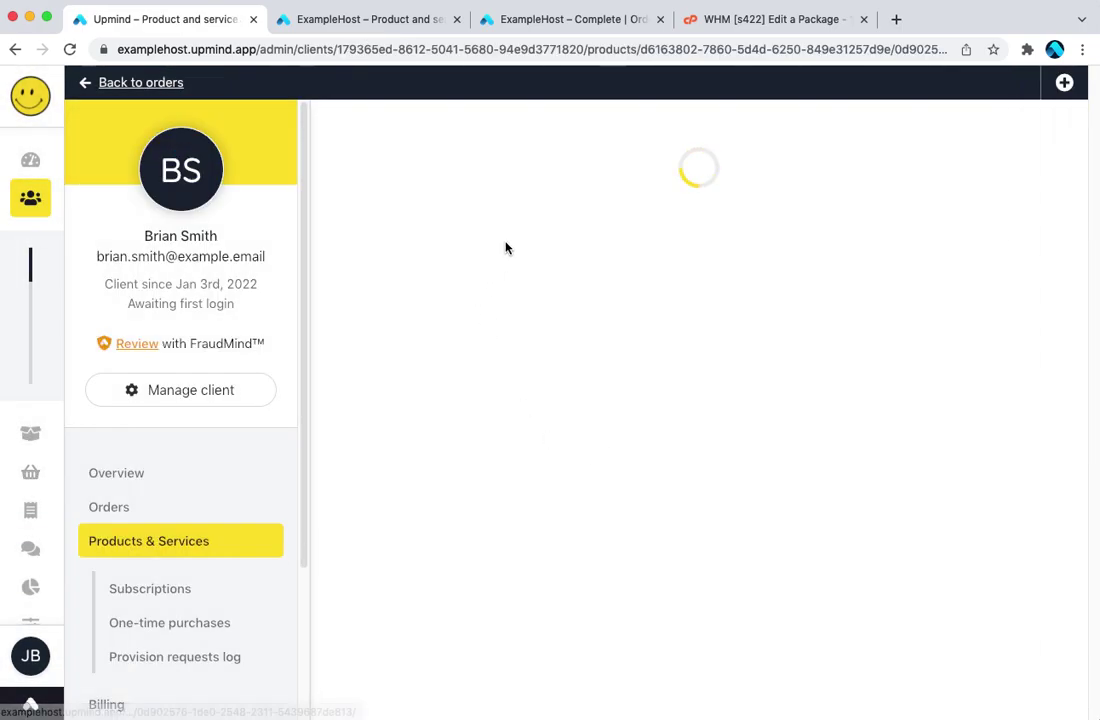
In the product's Manage tab, inspect the Create Account request and refresh until it succeeds
click(641, 328)
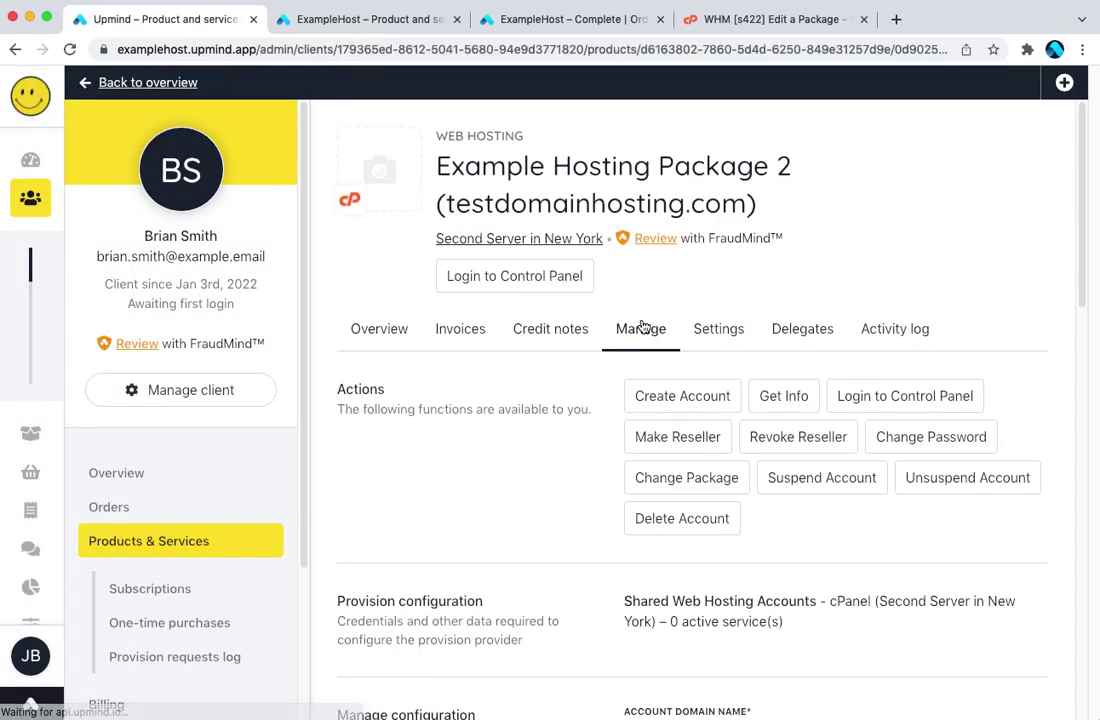
scroll(633, 496, down, 10)
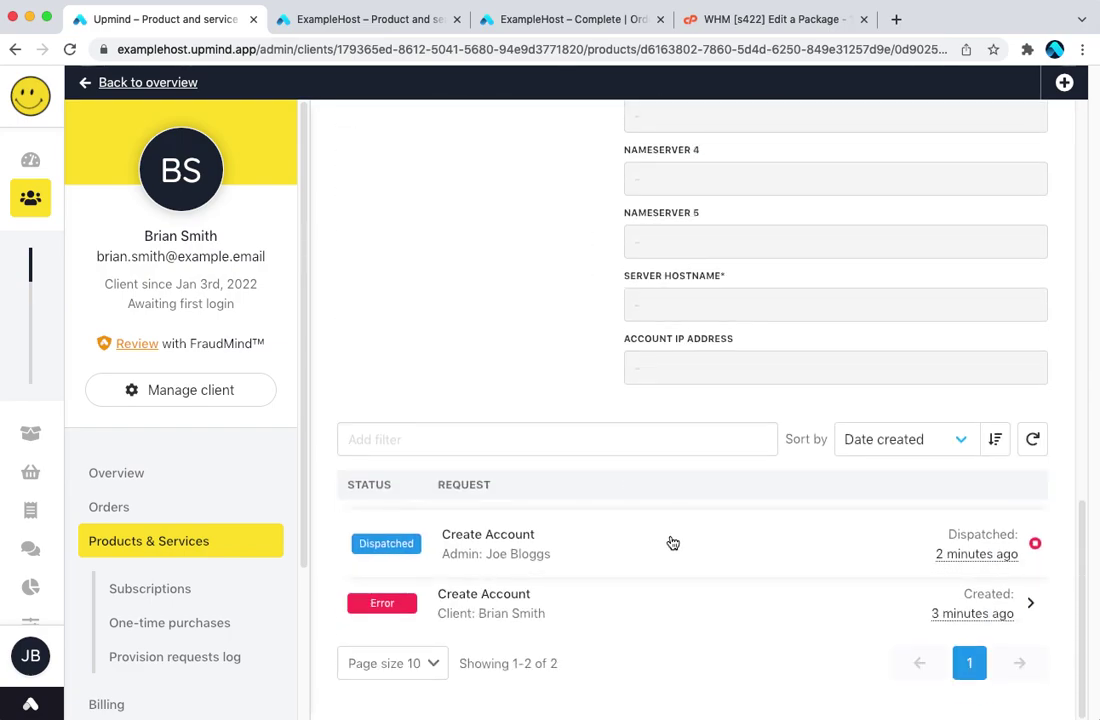
click(673, 543)
scroll(545, 390, down, 5)
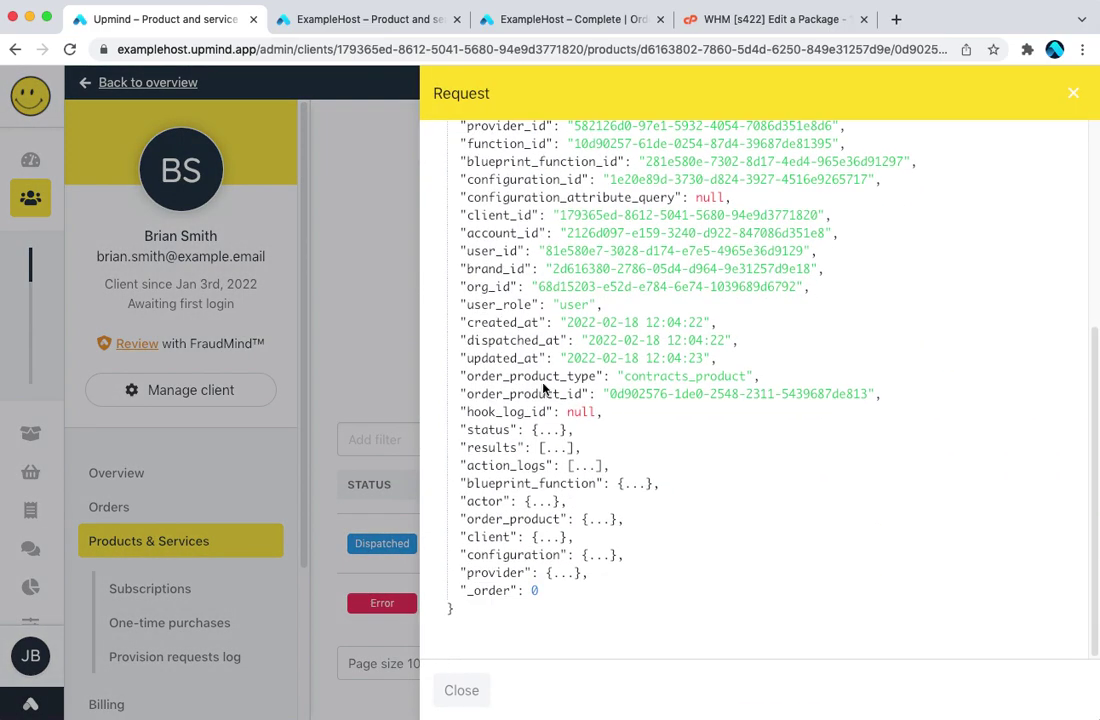
click(400, 342)
scroll(462, 425, up, 10)
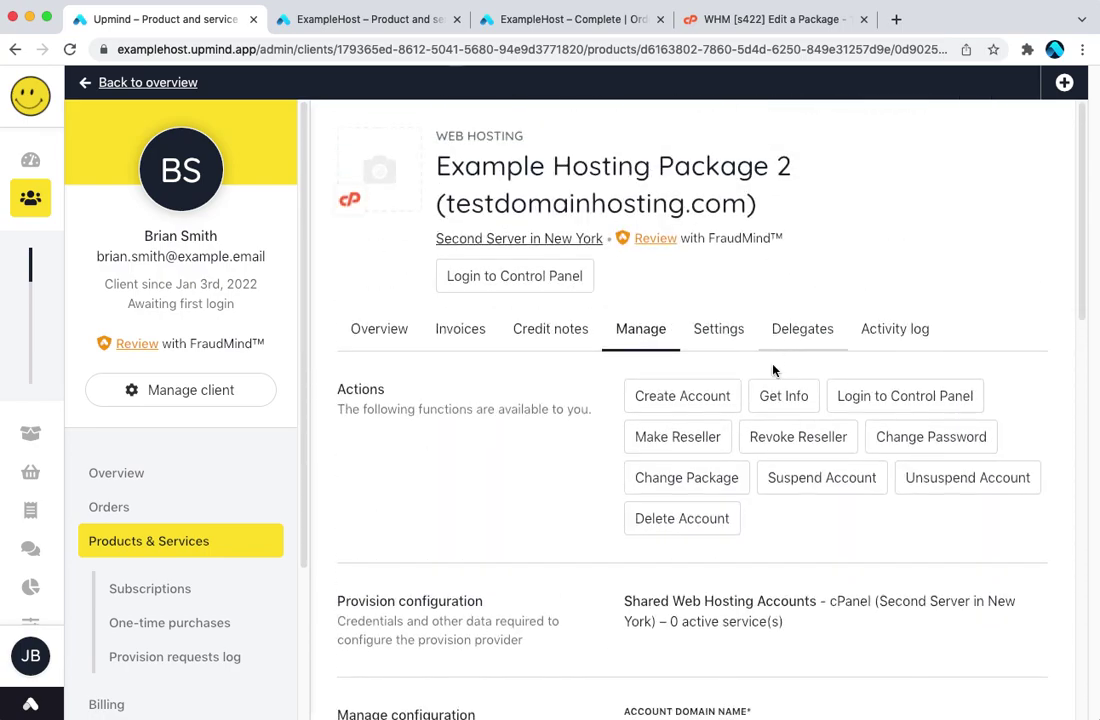
scroll(776, 368, down, 10)
click(1035, 446)
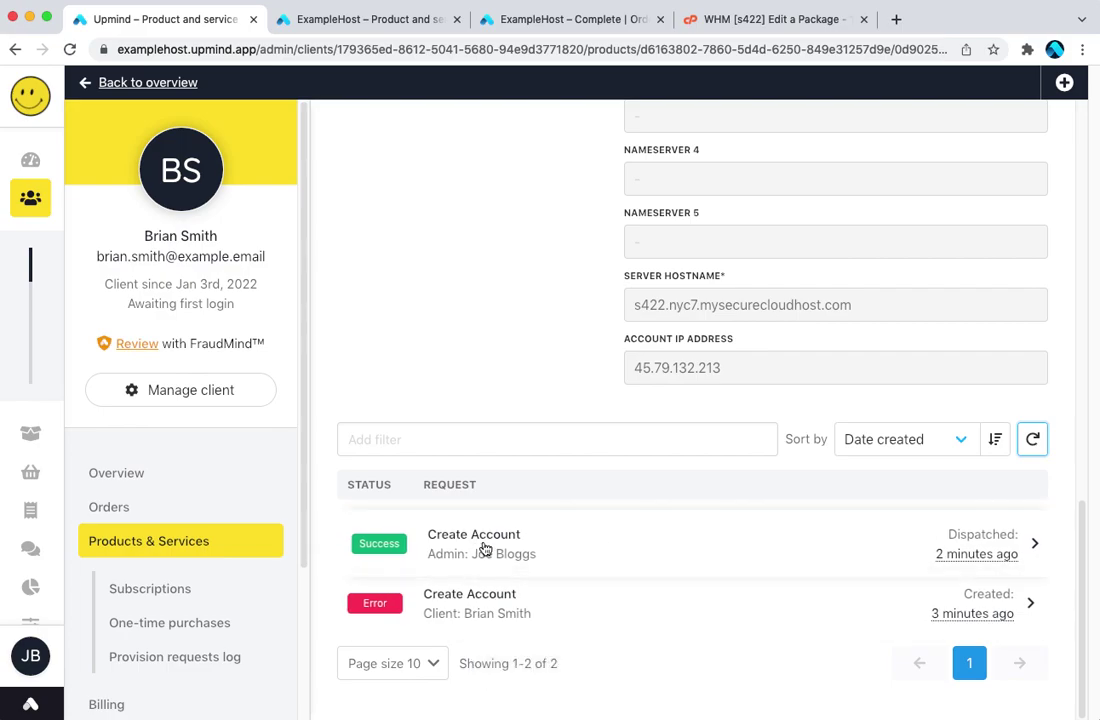
click(430, 22)
As the client, open Example Hosting Package 2's Manage actions and log in to its cPanel control panel
click(671, 207)
click(592, 207)
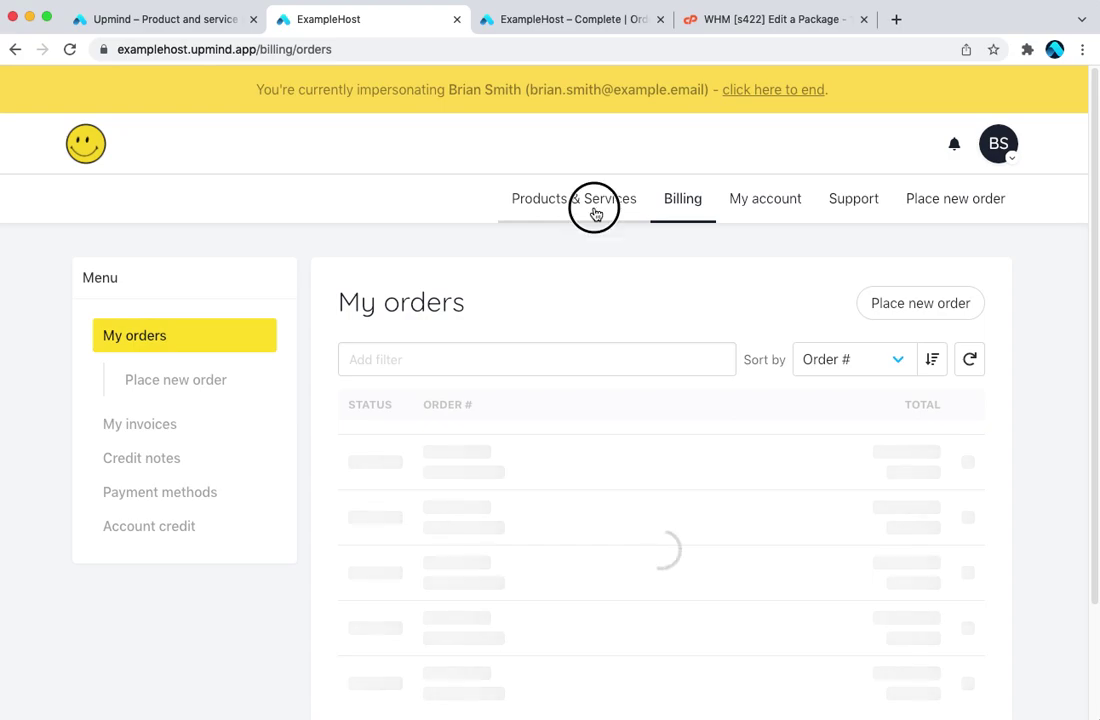
scroll(600, 420, down, 2)
click(663, 467)
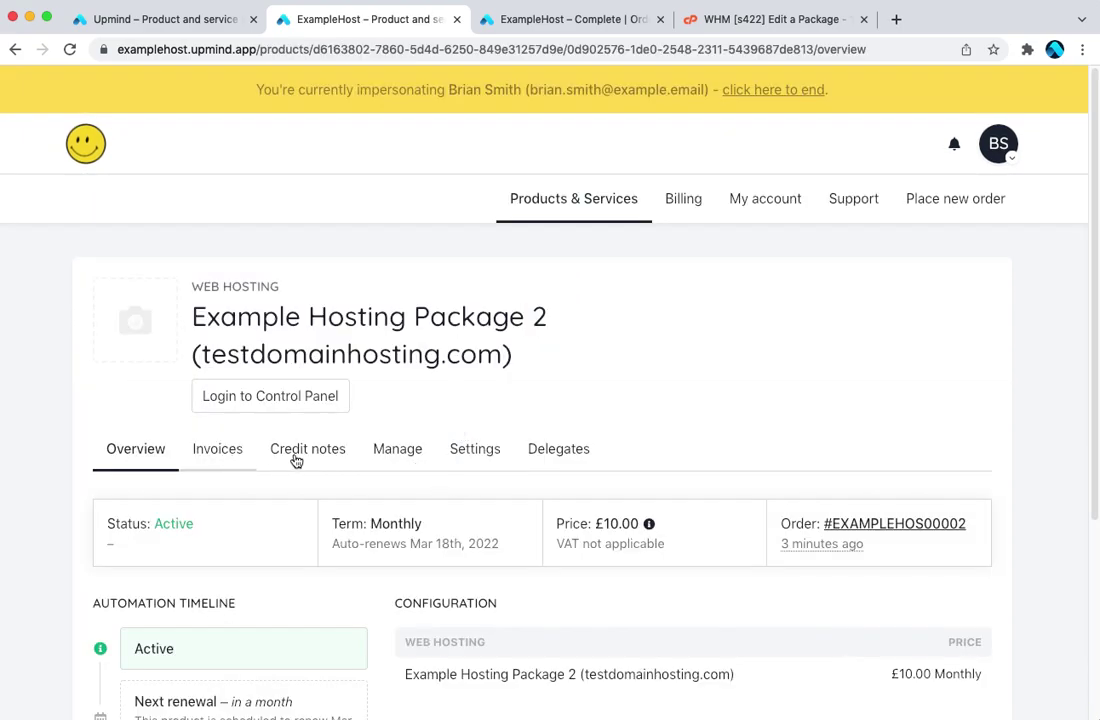
scroll(408, 486, down, 3)
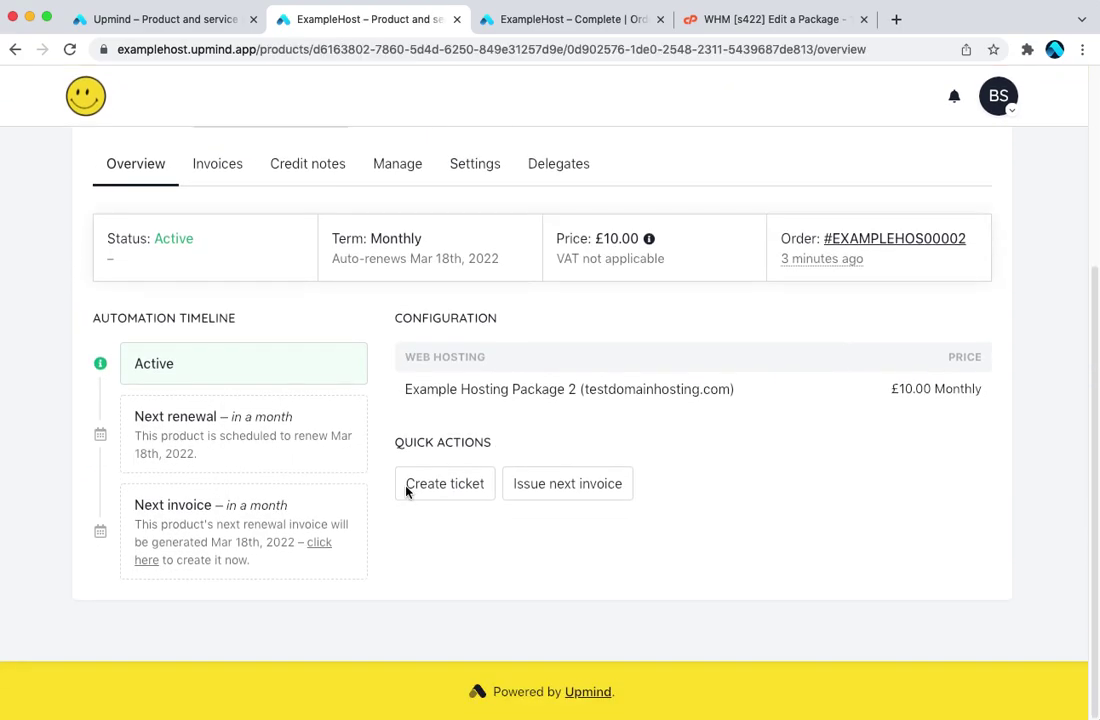
click(383, 176)
scroll(219, 229, up, 3)
click(246, 395)
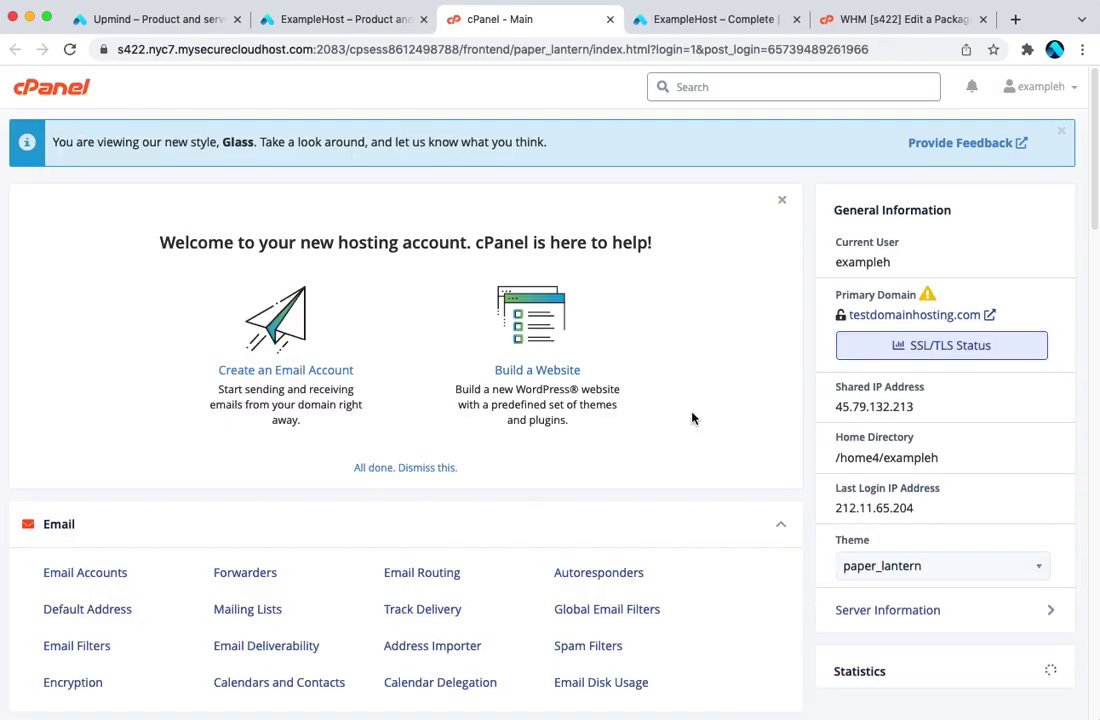
click(279, 30)
Submit an immediate cancellation of Example Hosting Package 2 with Don't issue a refund selected
click(201, 30)
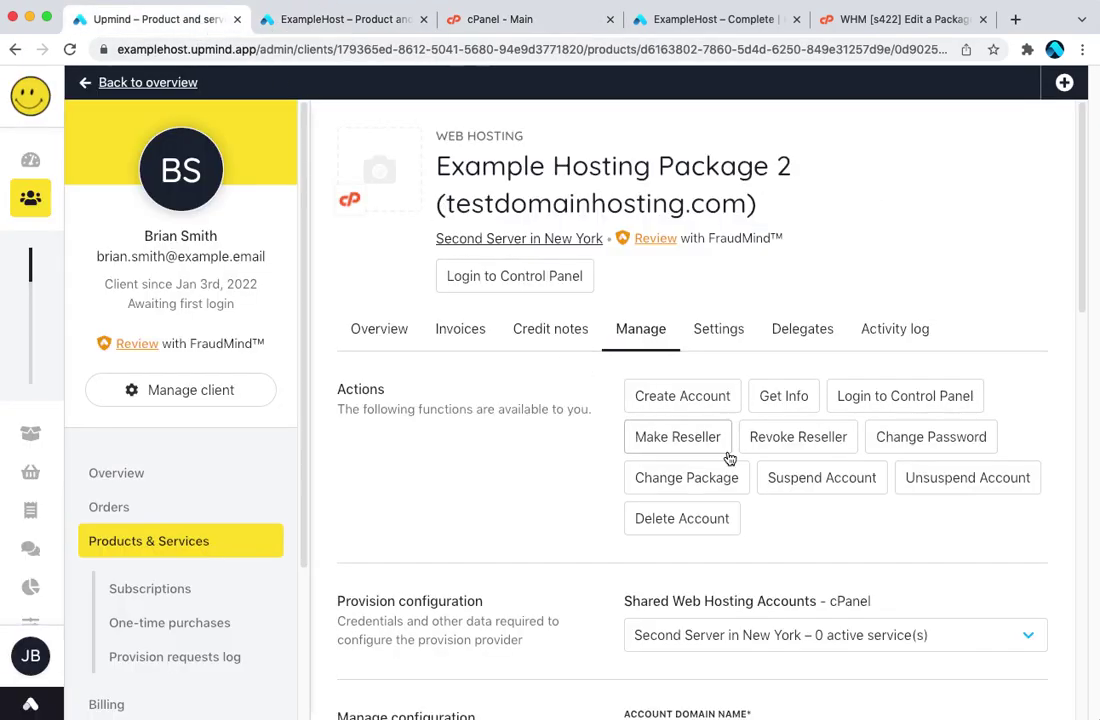
click(372, 328)
scroll(431, 545, down, 2)
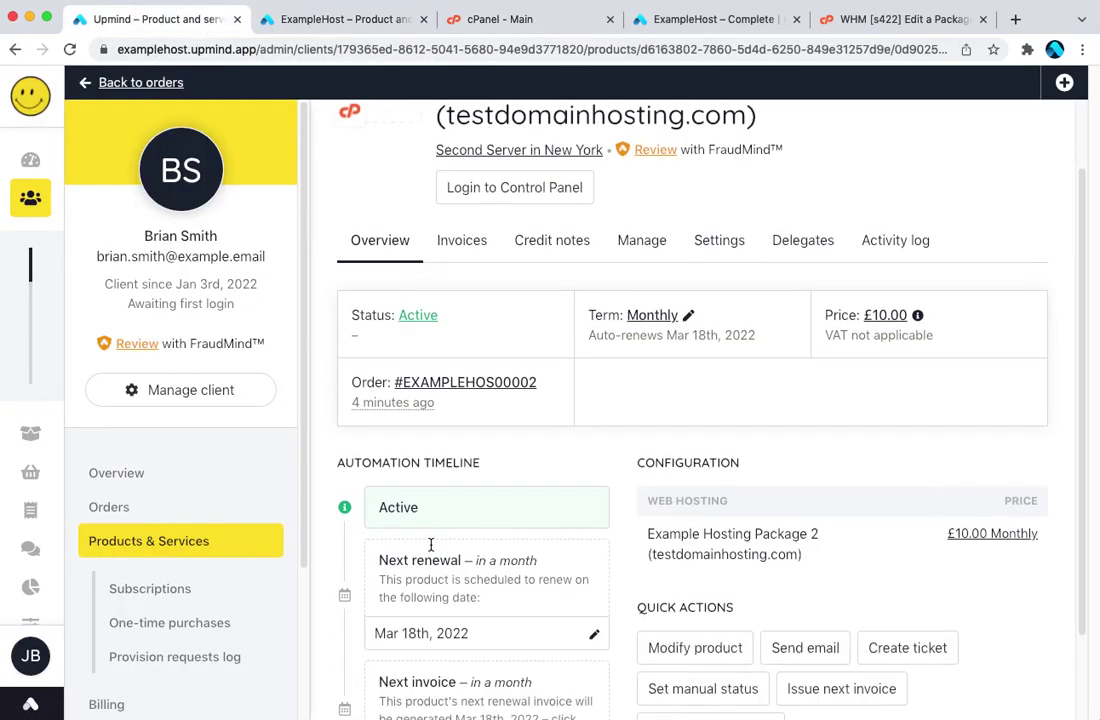
scroll(431, 545, down, 2)
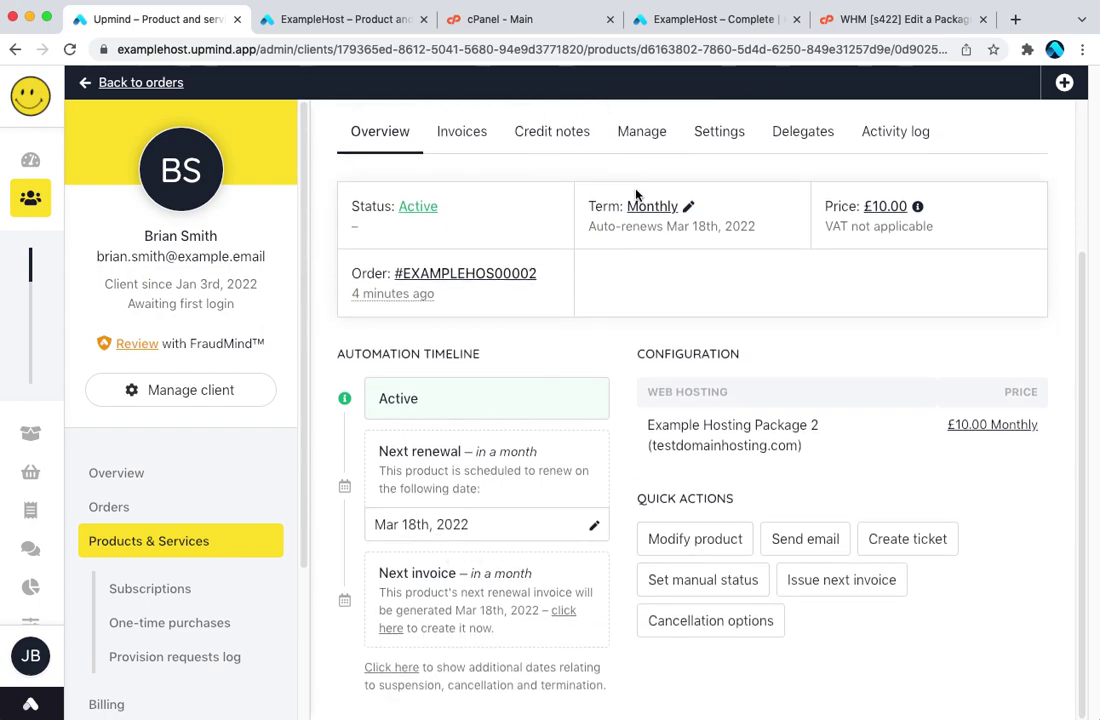
click(710, 621)
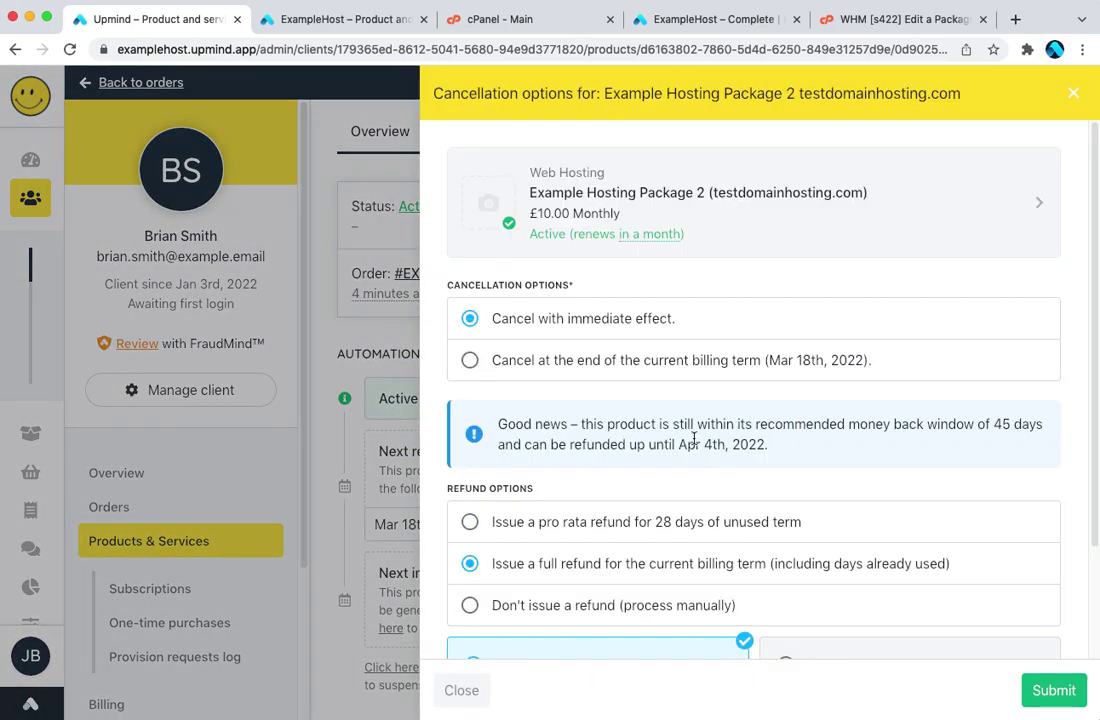
scroll(905, 601, down, 3)
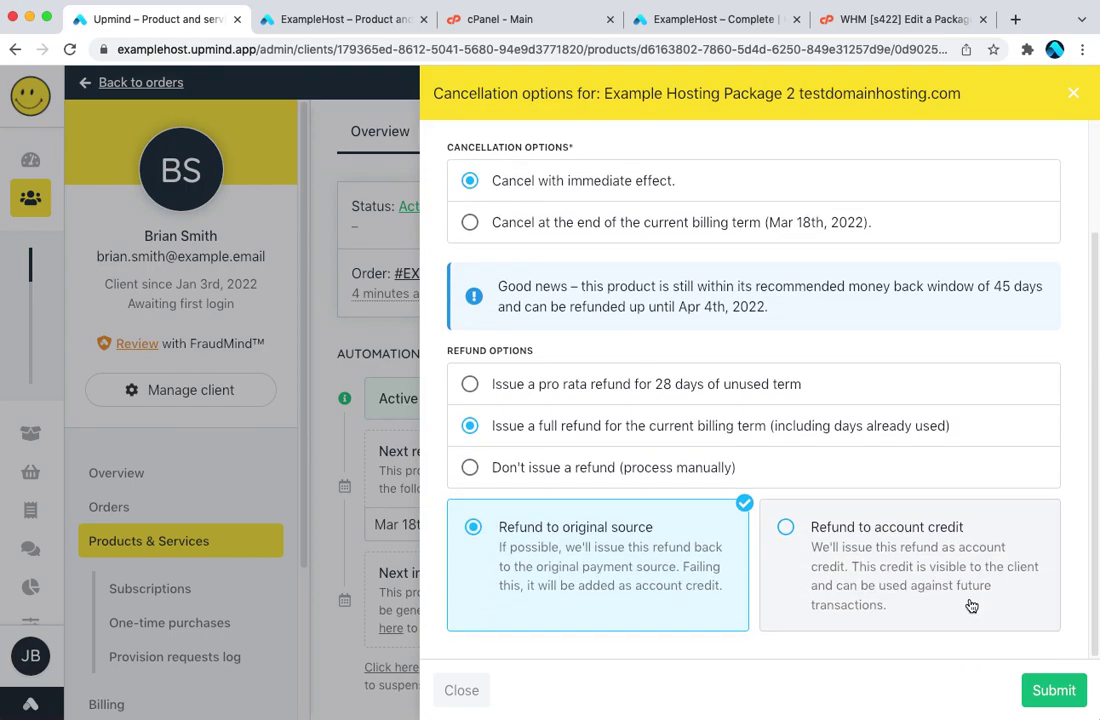
click(748, 476)
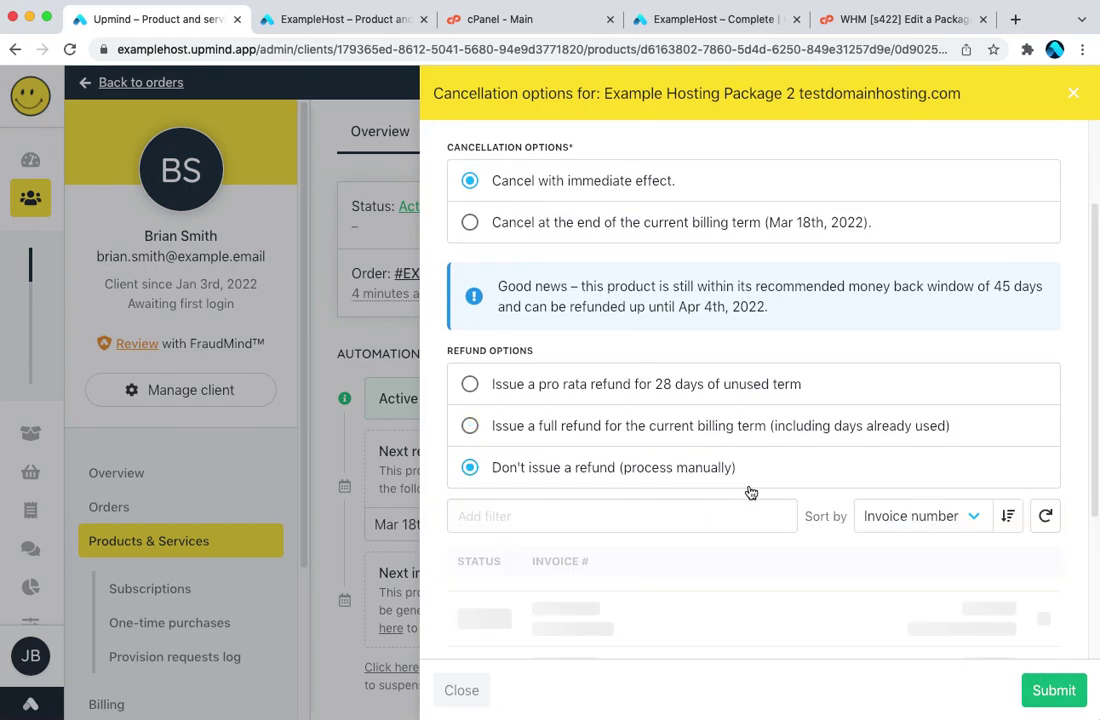
click(1054, 690)
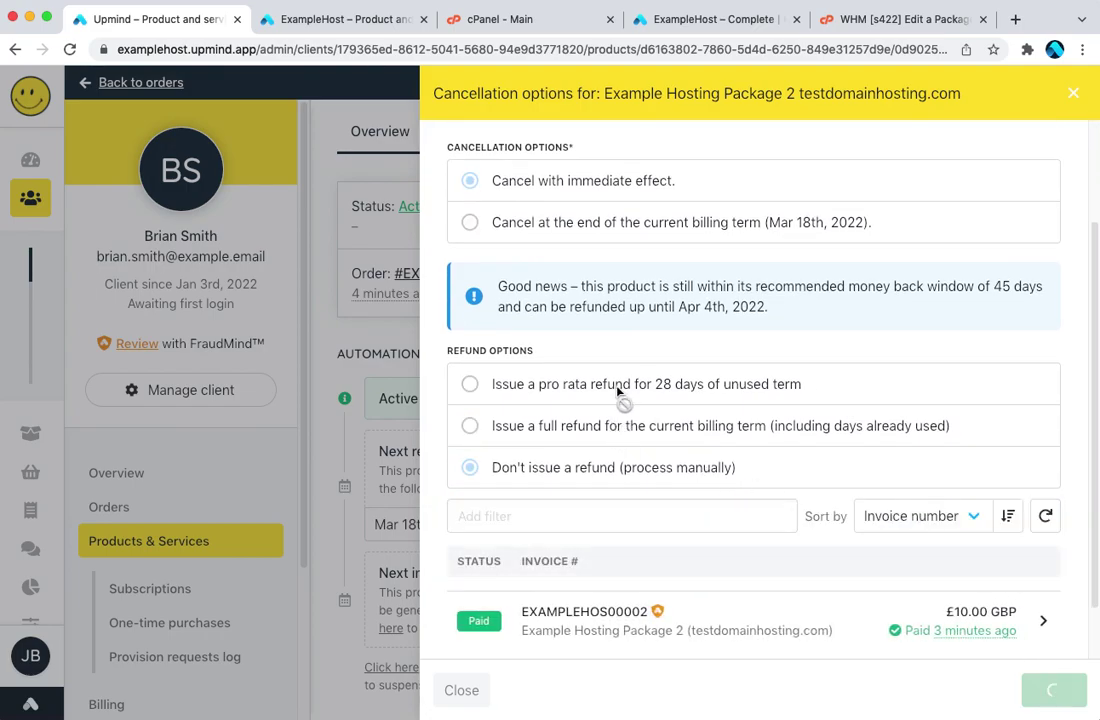
Refresh the product's provision requests under Manage to find the Suspend Account request
scroll(584, 393, up, 3)
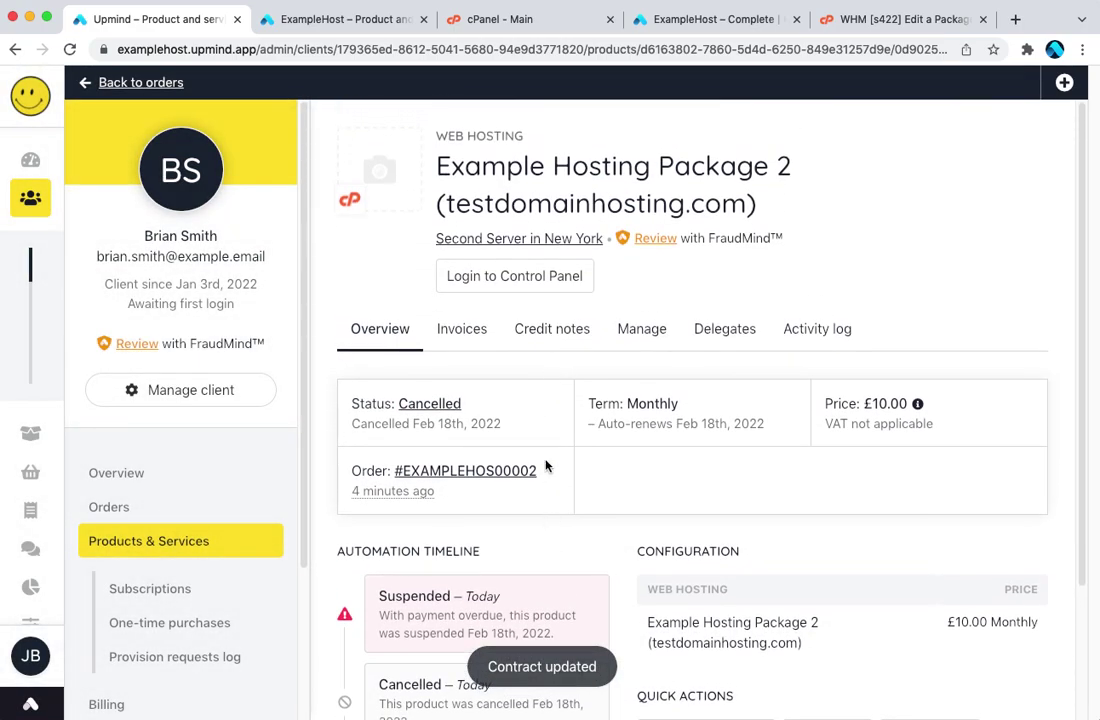
click(645, 336)
scroll(685, 480, down, 15)
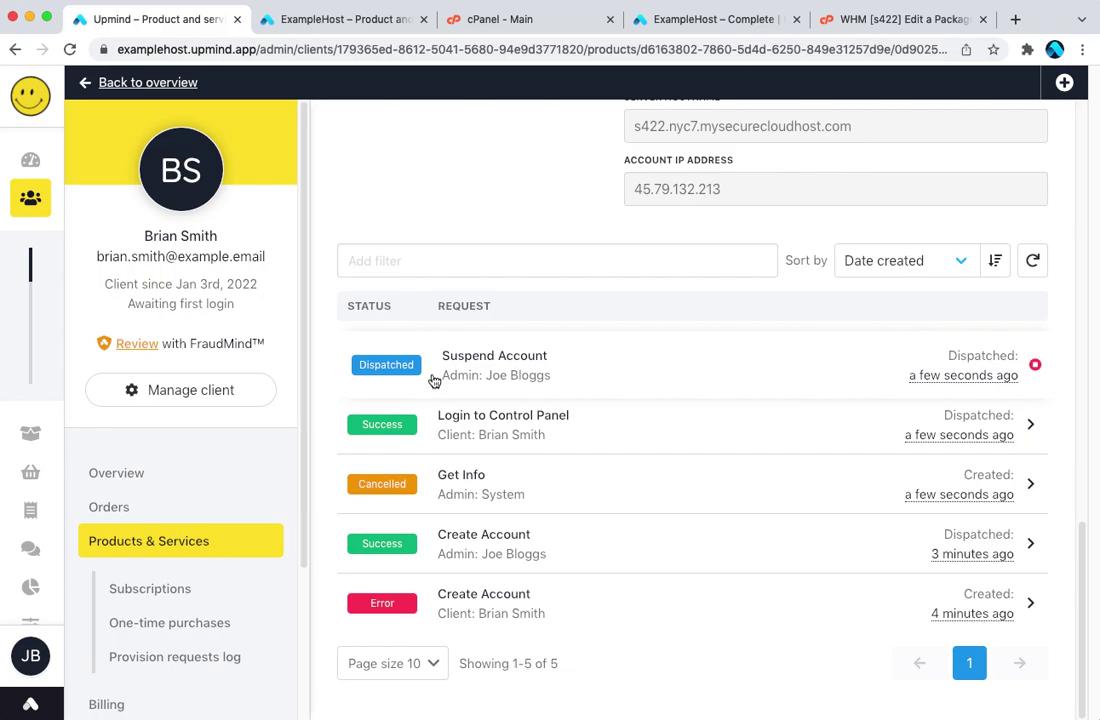
click(1032, 262)
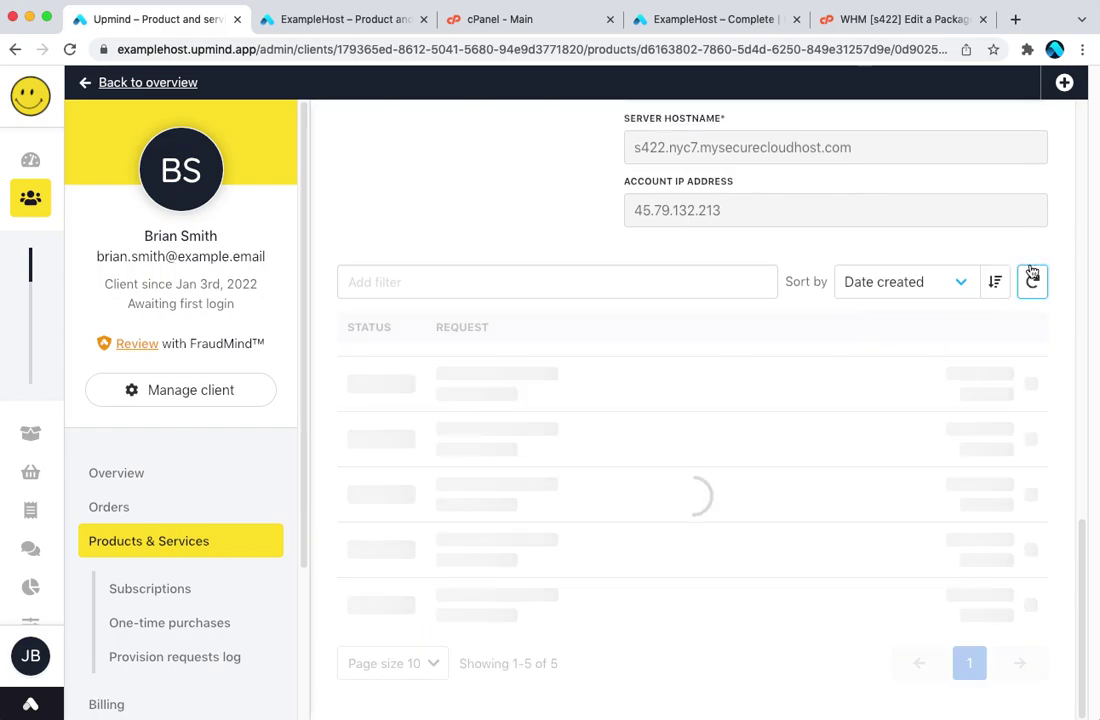
click(1032, 264)
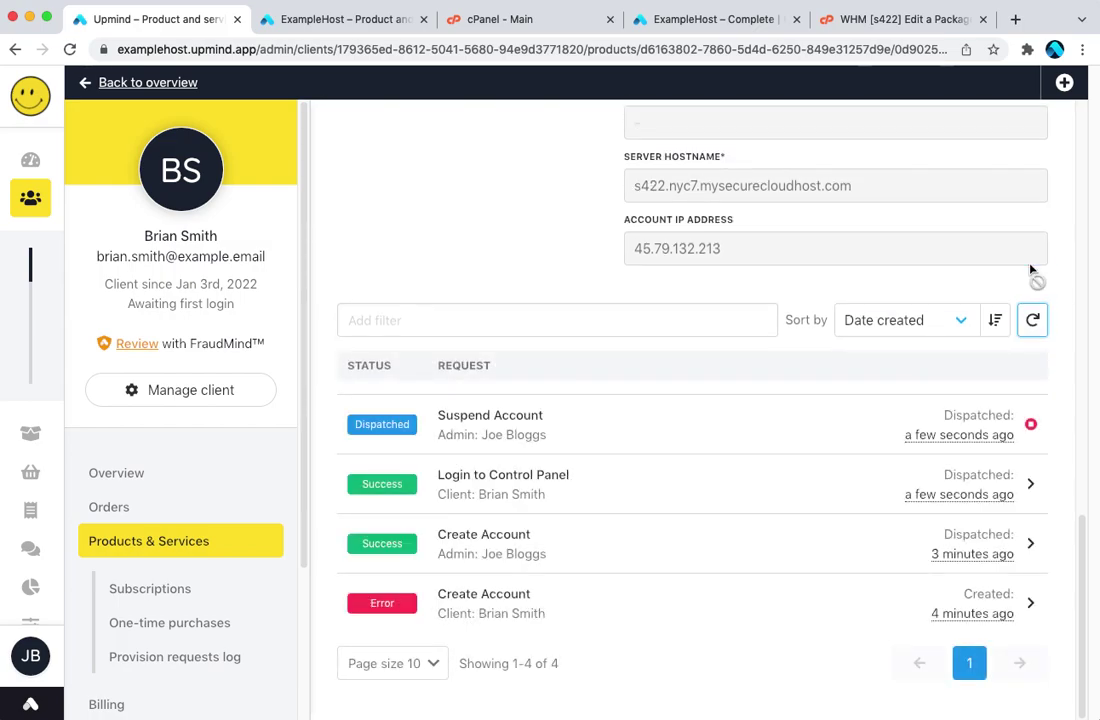
Confirm cPanel shows the invalid-session login page, then reload the client's product page in ExampleHost
click(479, 17)
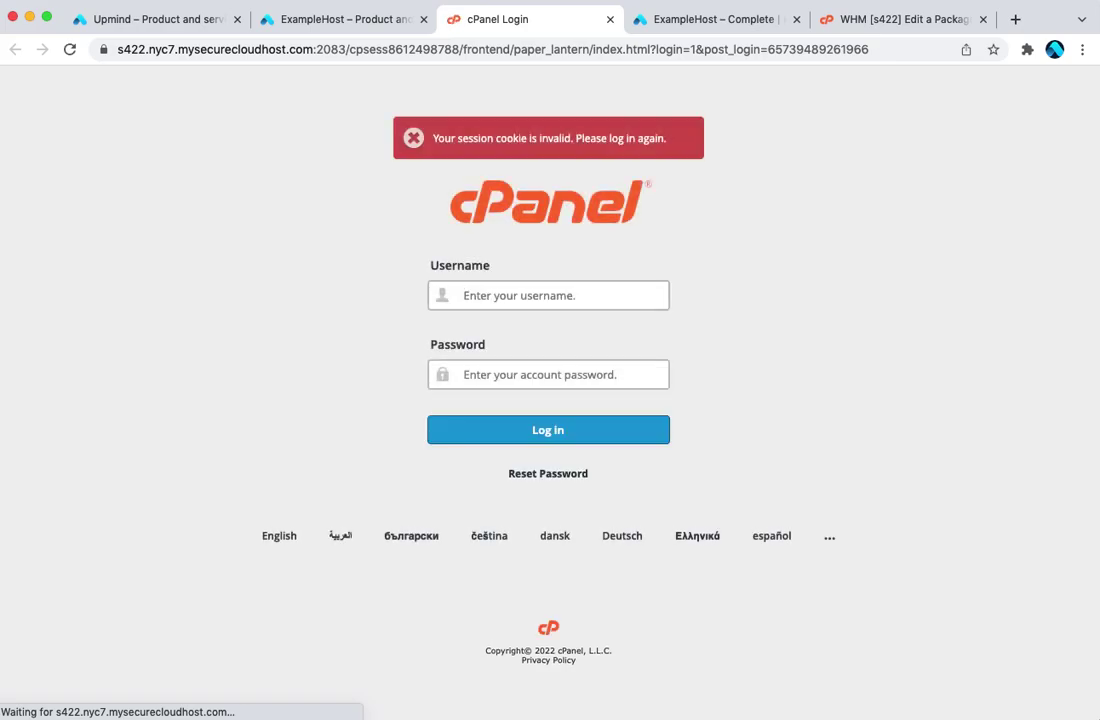
click(345, 20)
click(385, 49)
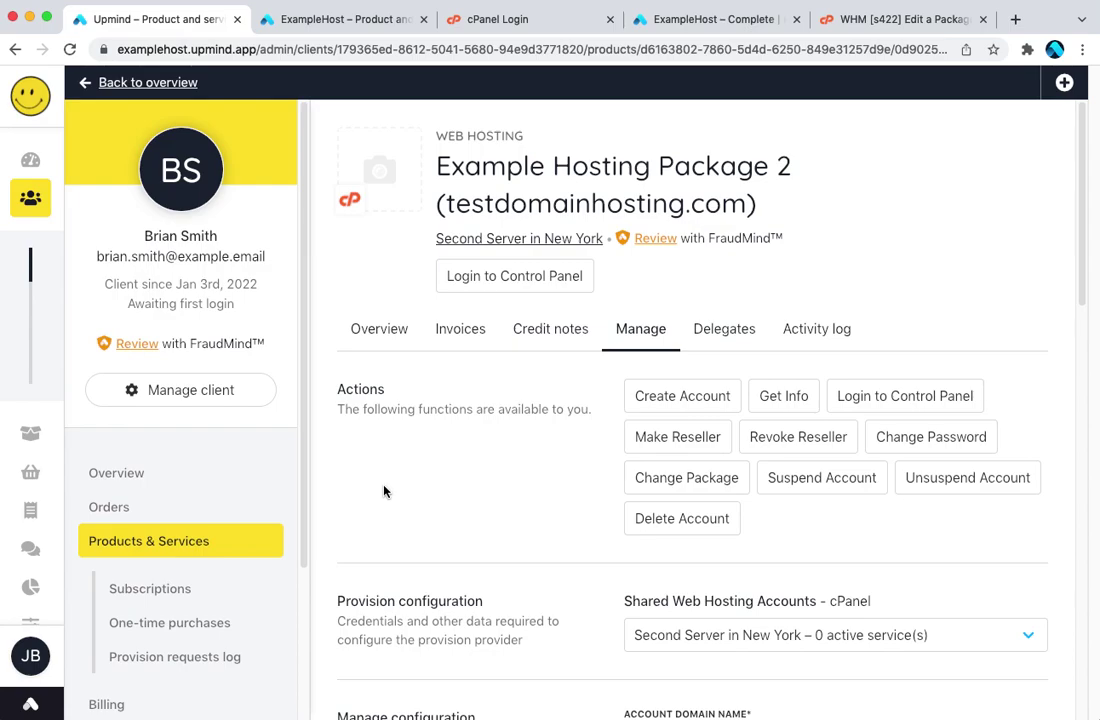
View the automation timeline: Suspended and Cancelled today, termination scheduled for Apr 19th, 2022
scroll(184, 560, down, 3)
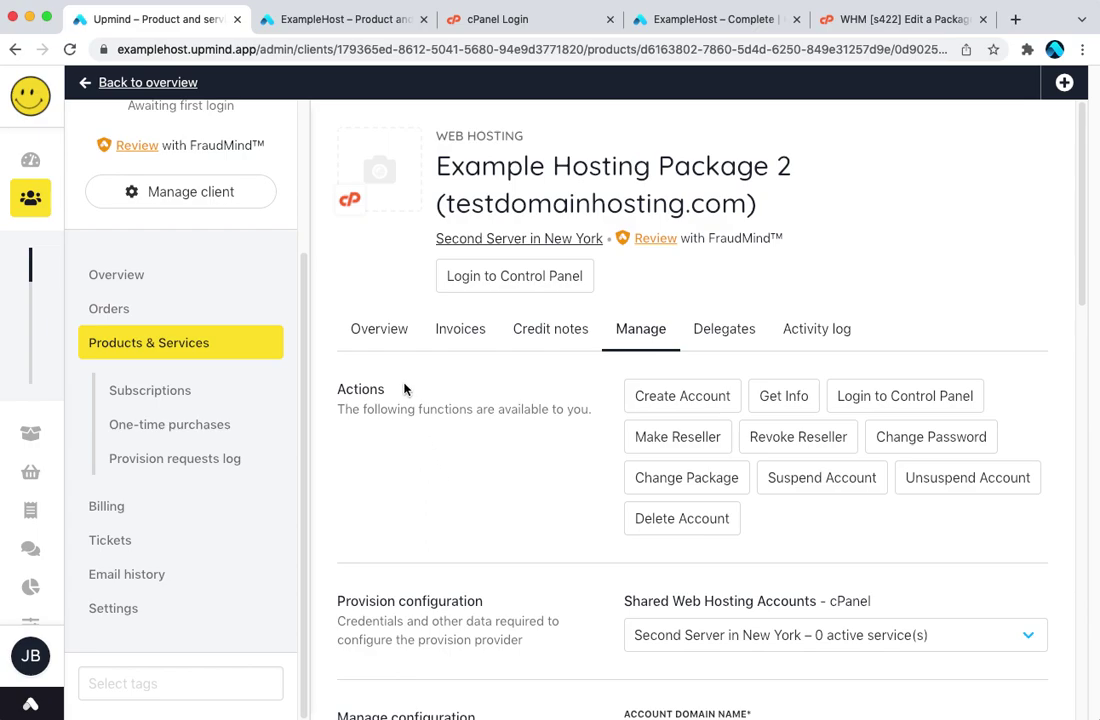
click(388, 332)
scroll(418, 424, down, 3)
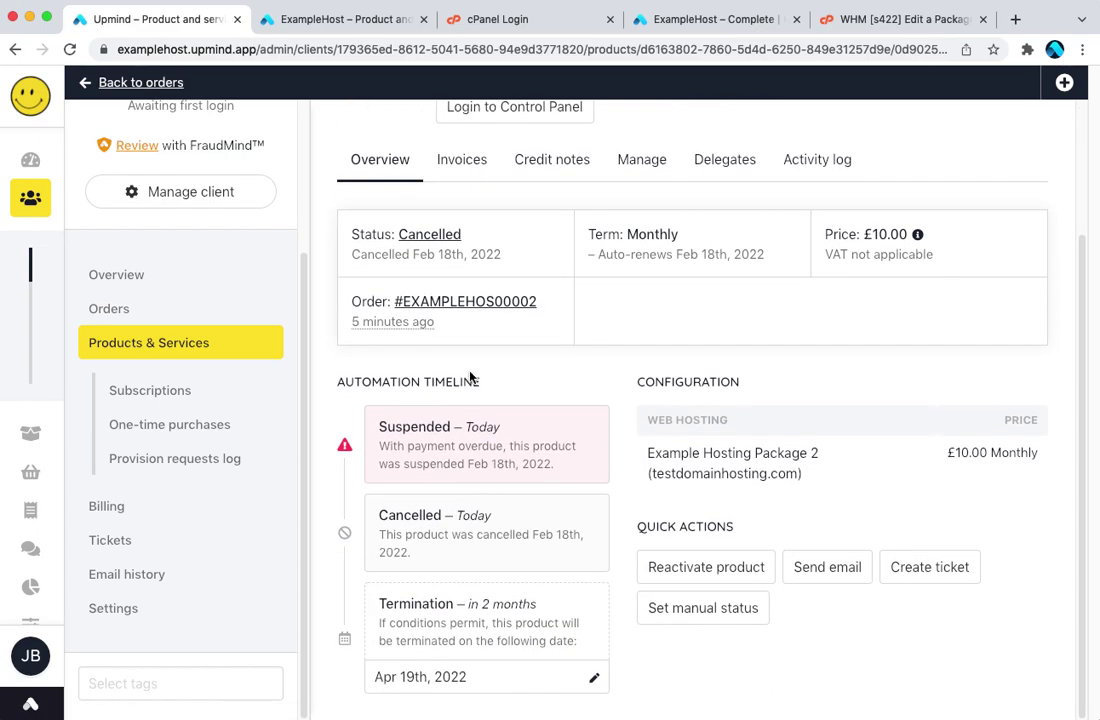